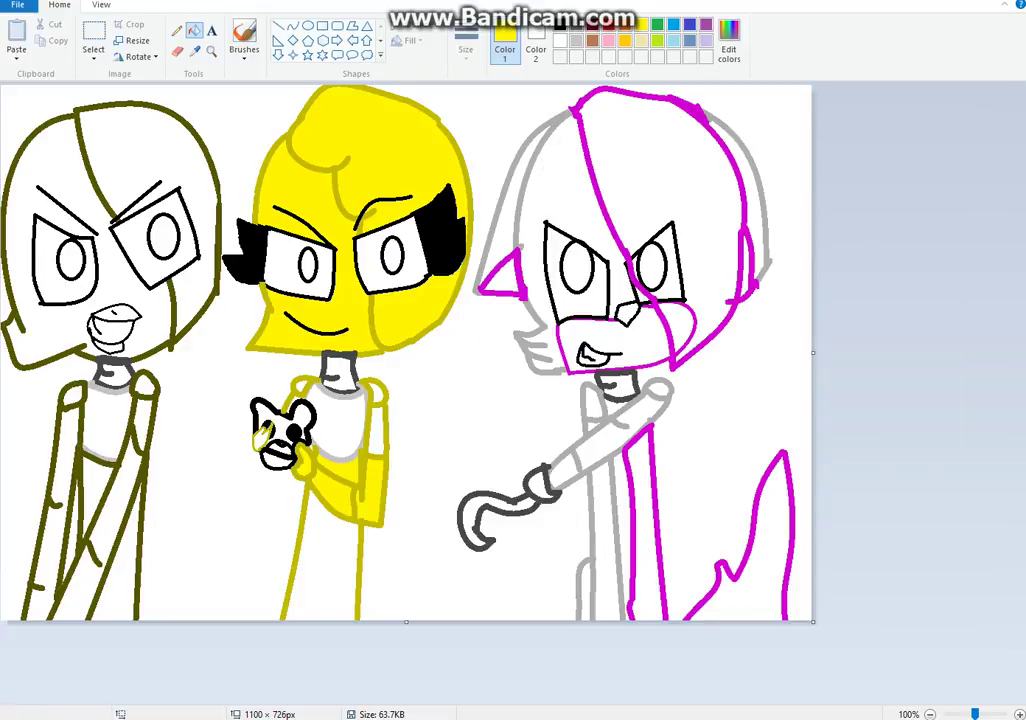
Fill the middle character's lower body and the hand on the mask's side with yellow
left_click(322, 570)
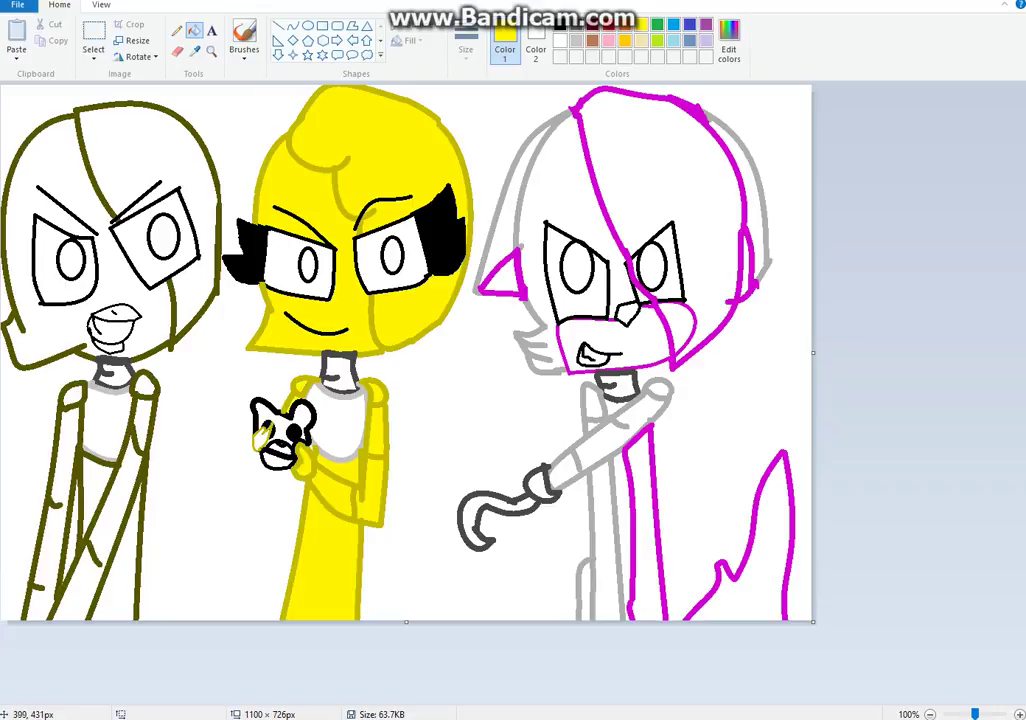
left_click(261, 440)
Mix a dark olive-yellow (Red 176, Green 168, Blue 0) and fill both sections of the left character's head
left_click(729, 40)
left_click_drag(671, 324, 671, 345)
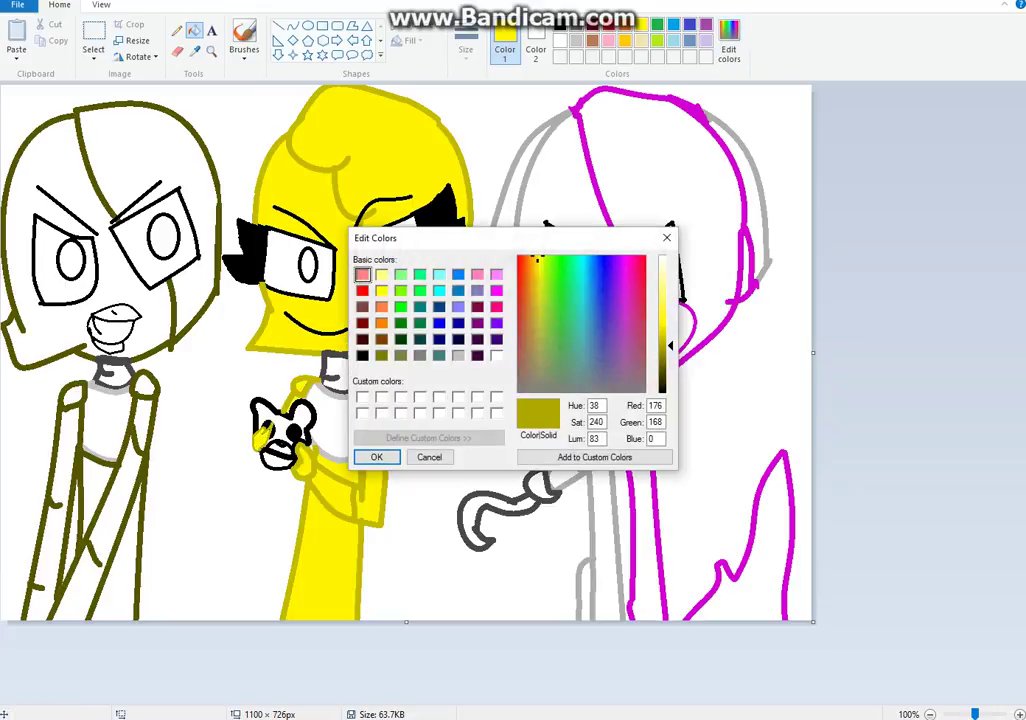
left_click(377, 457)
left_click(117, 165)
left_click(137, 303)
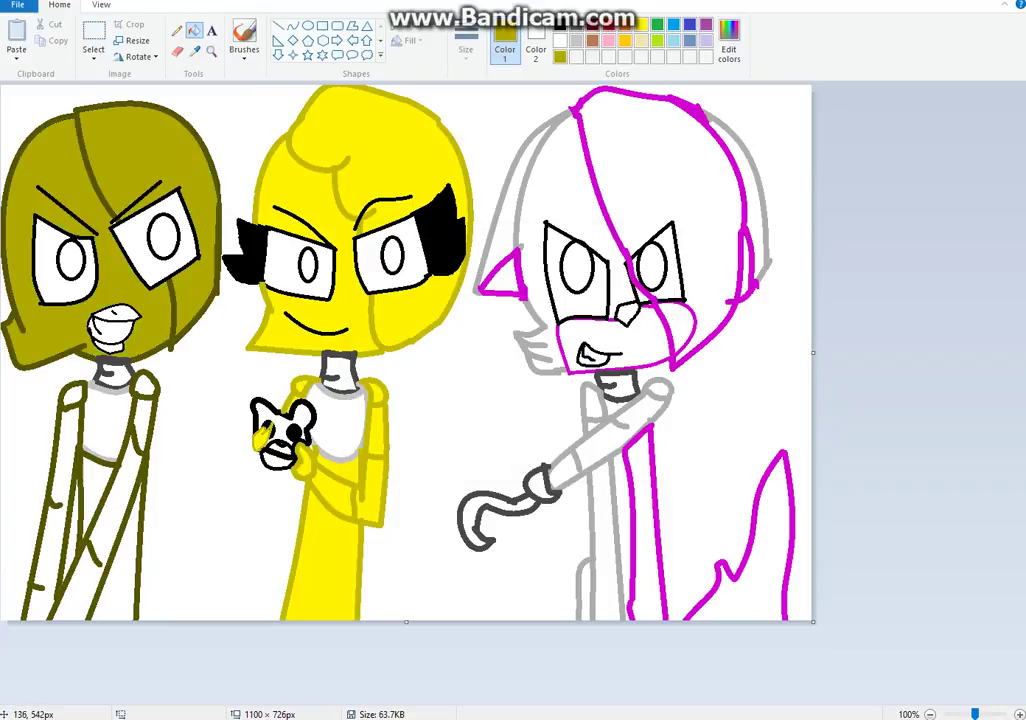
Fill the left character's lower body, both shoulders and arms with the same olive-yellow
left_click(119, 480)
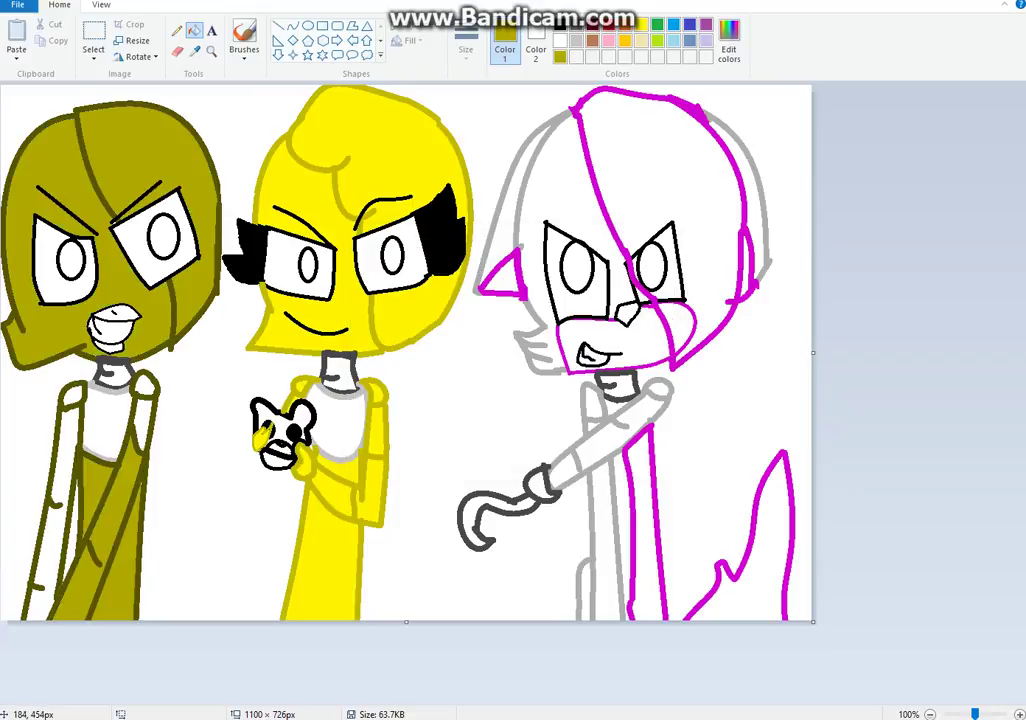
left_click(140, 421)
left_click(144, 387)
left_click(72, 397)
left_click(69, 431)
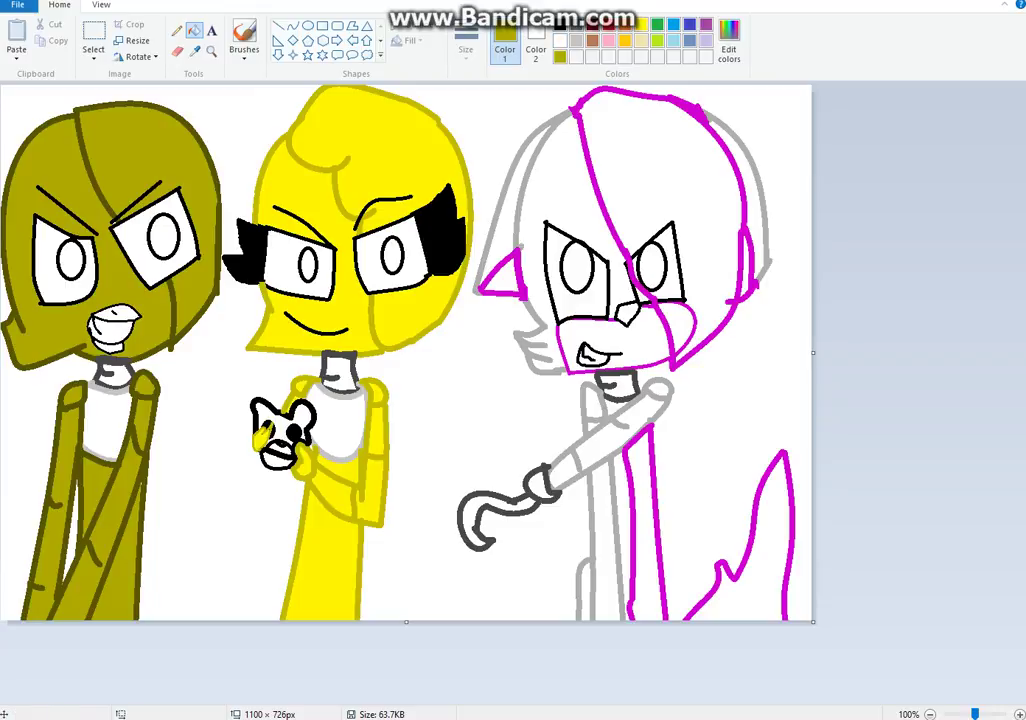
Fill the necks of all three characters with dark gray
left_click(576, 25)
left_click(340, 378)
left_click(622, 383)
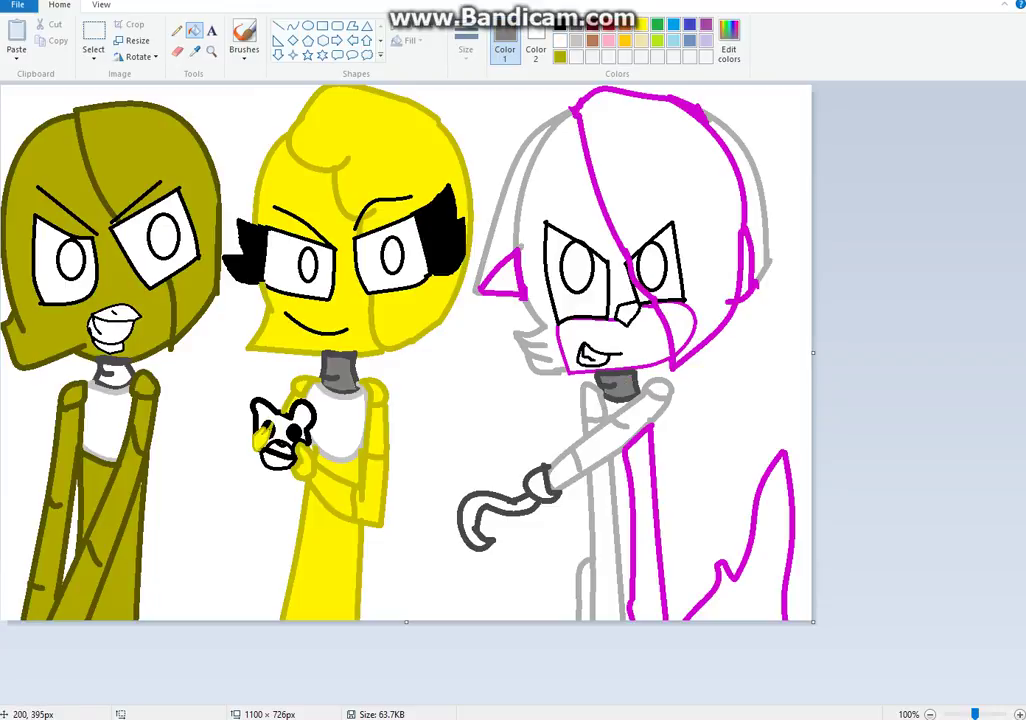
left_click(126, 369)
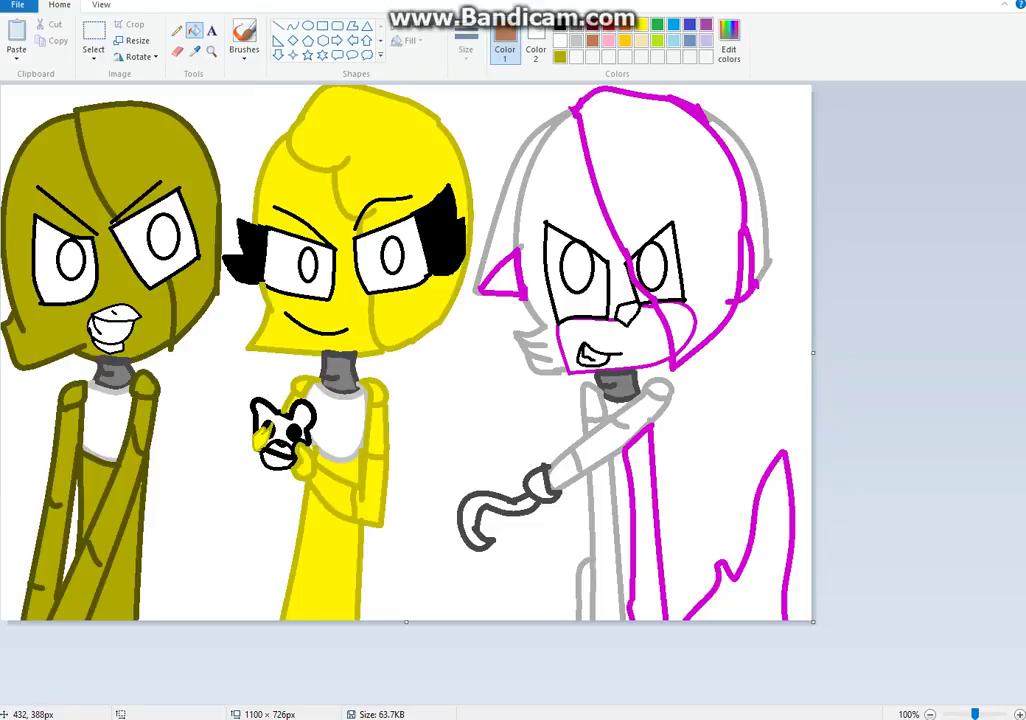
Mix a brighter shade from the basic olive color and fill the mask held by the middle character
left_click(729, 40)
left_click(401, 356)
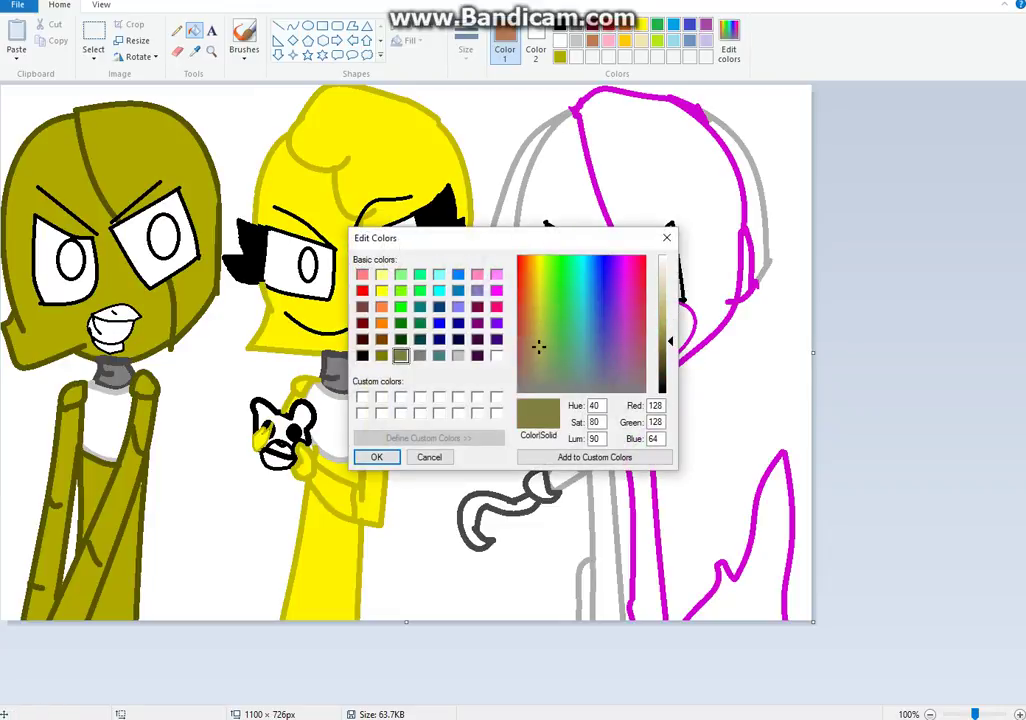
left_click(382, 356)
left_click_drag(670, 357, 670, 334)
left_click(376, 457)
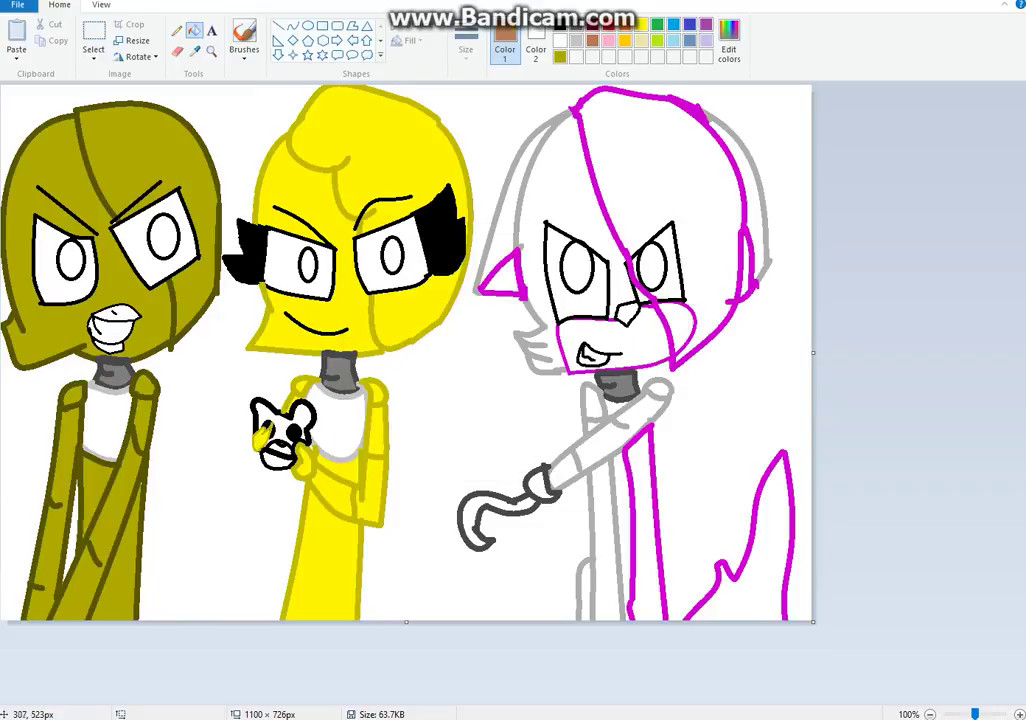
left_click(278, 444)
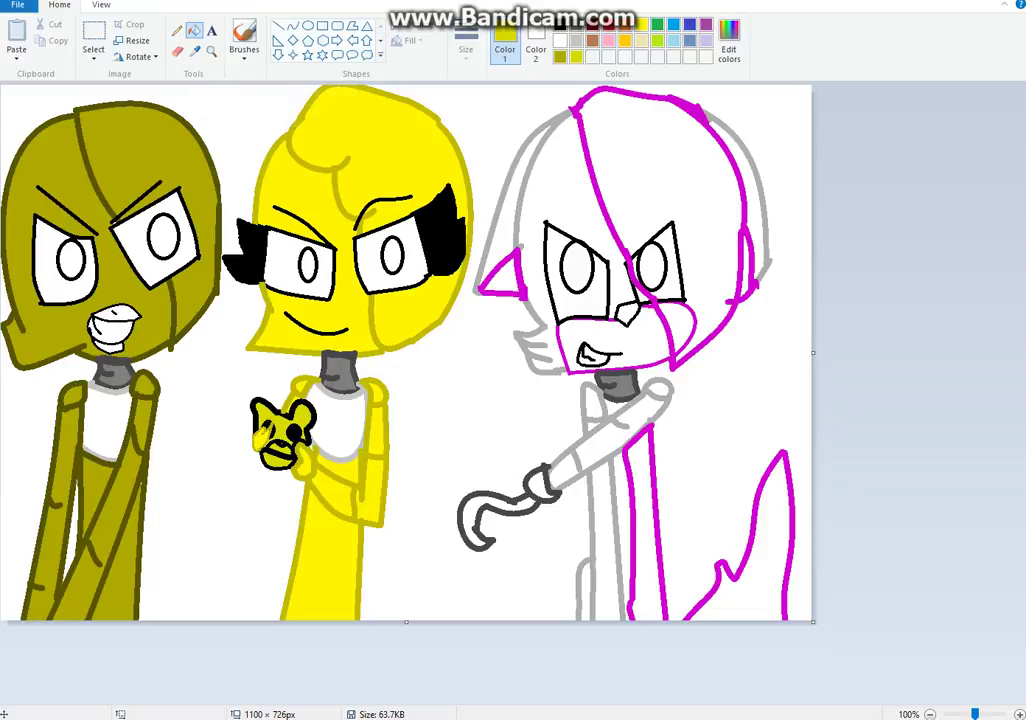
Fill the left character's beak with orange
left_click(625, 24)
left_click(116, 314)
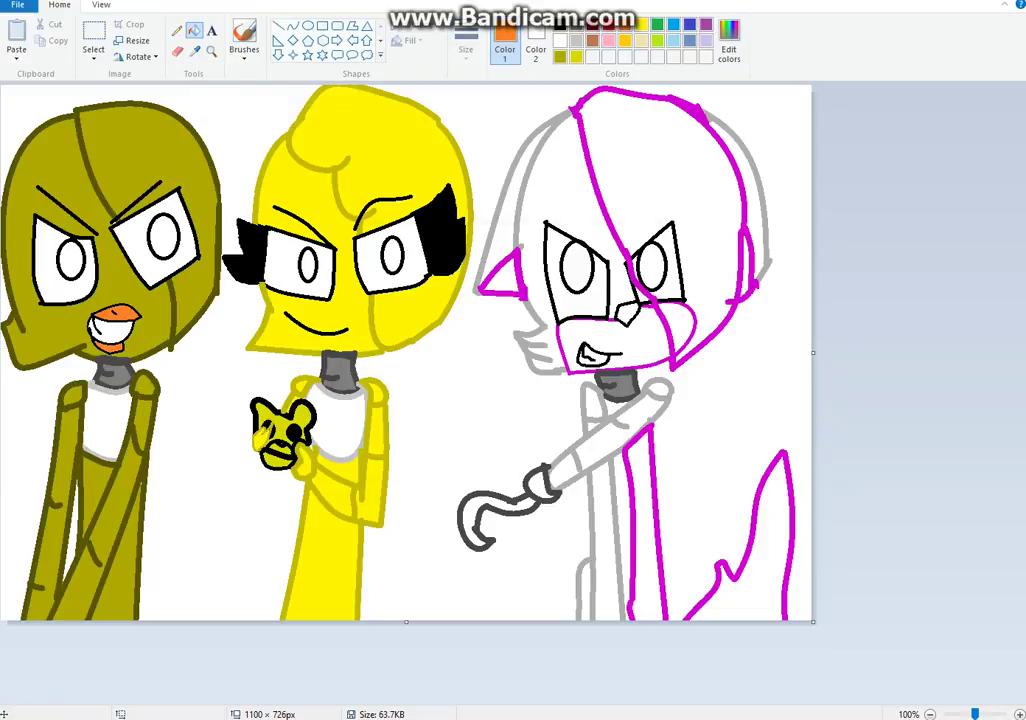
Choose basic magenta and fill the right character's ear, muzzle, colored half of the head and body, and tail
left_click(729, 40)
left_click(497, 291)
left_click(376, 457)
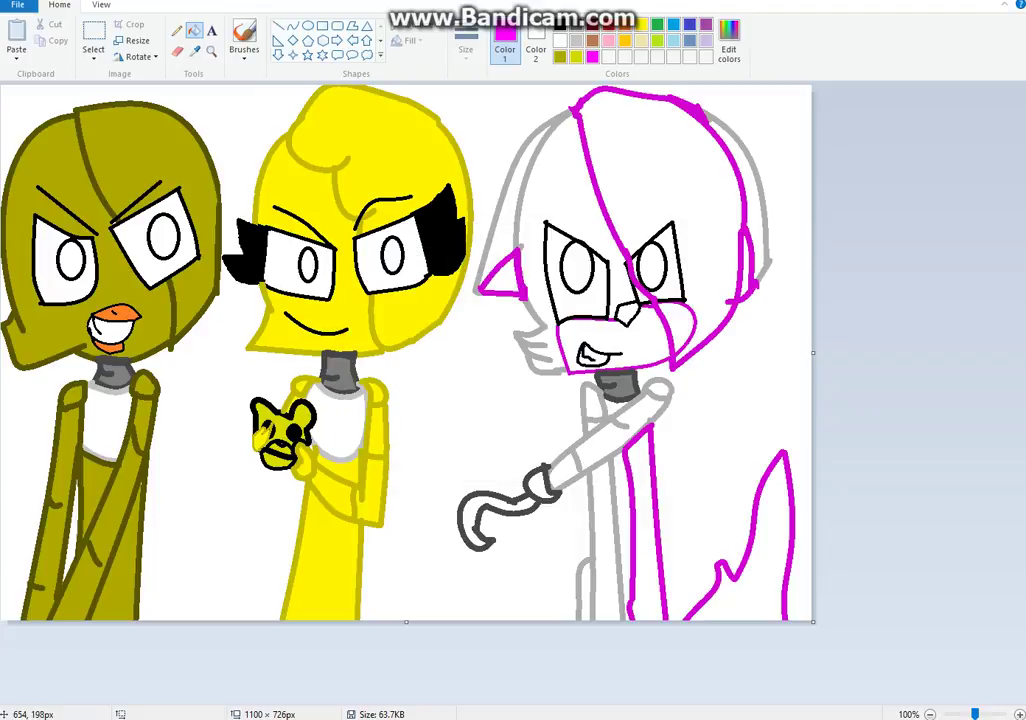
left_click(510, 280)
left_click(606, 335)
left_click(636, 213)
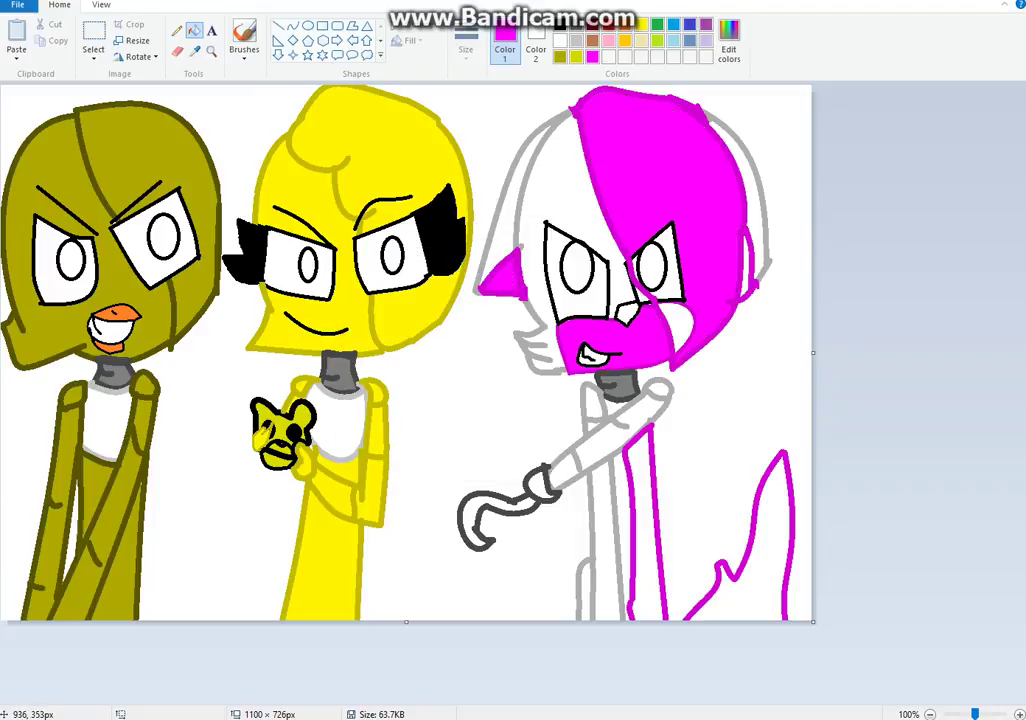
left_click(745, 268)
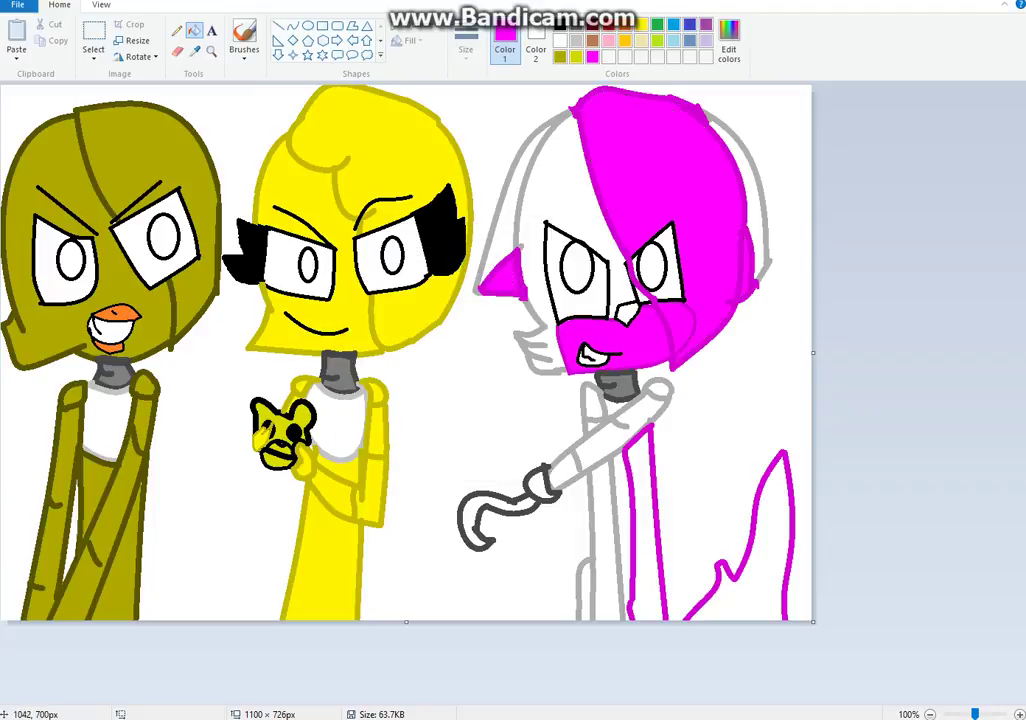
left_click(765, 590)
left_click(641, 520)
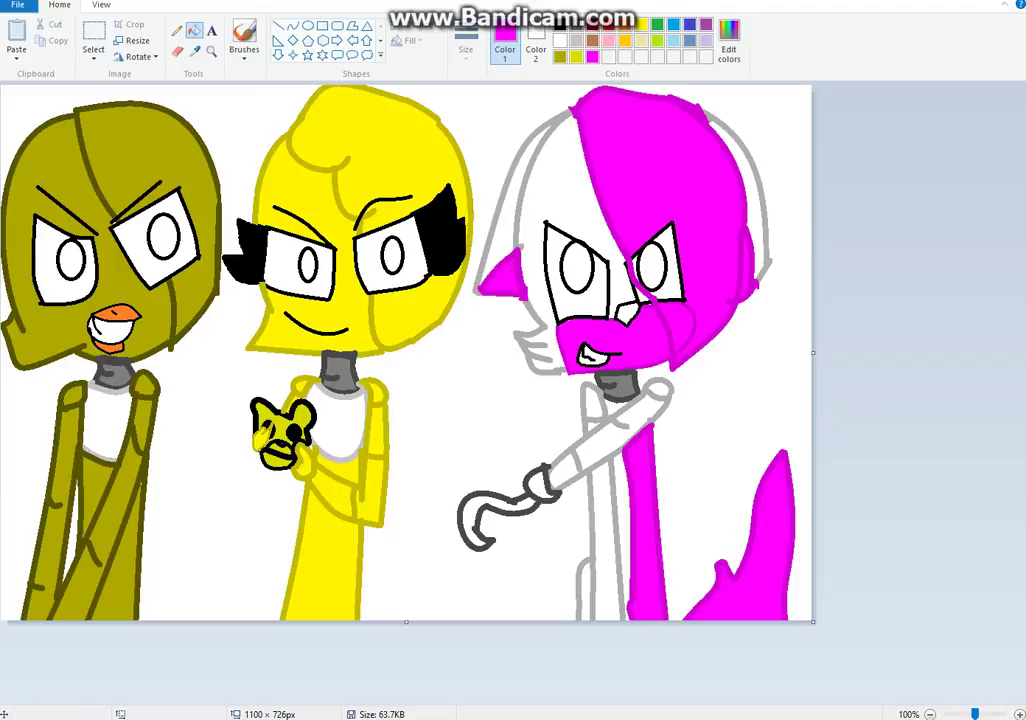
Fill the right character's hook cuff with dark gray and the hook with light gray
left_click(576, 25)
left_click(542, 485)
left_click(480, 519)
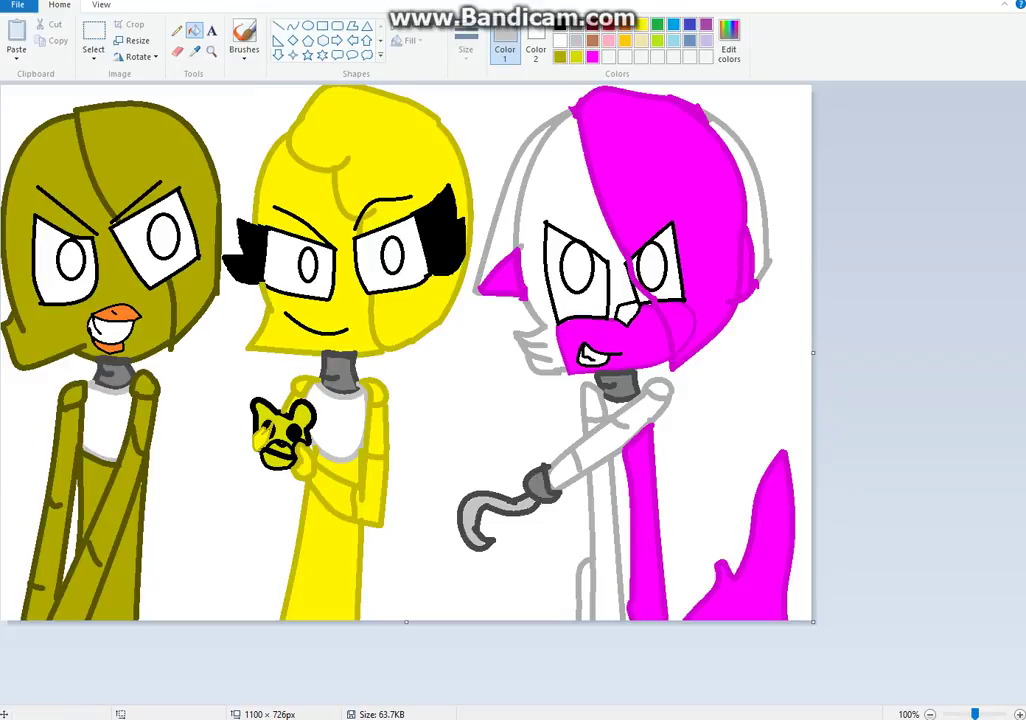
Fill the right character's nose and the eye areas around both pupils with black, undoing the fill that recolors the magenta outlines
left_click(560, 25)
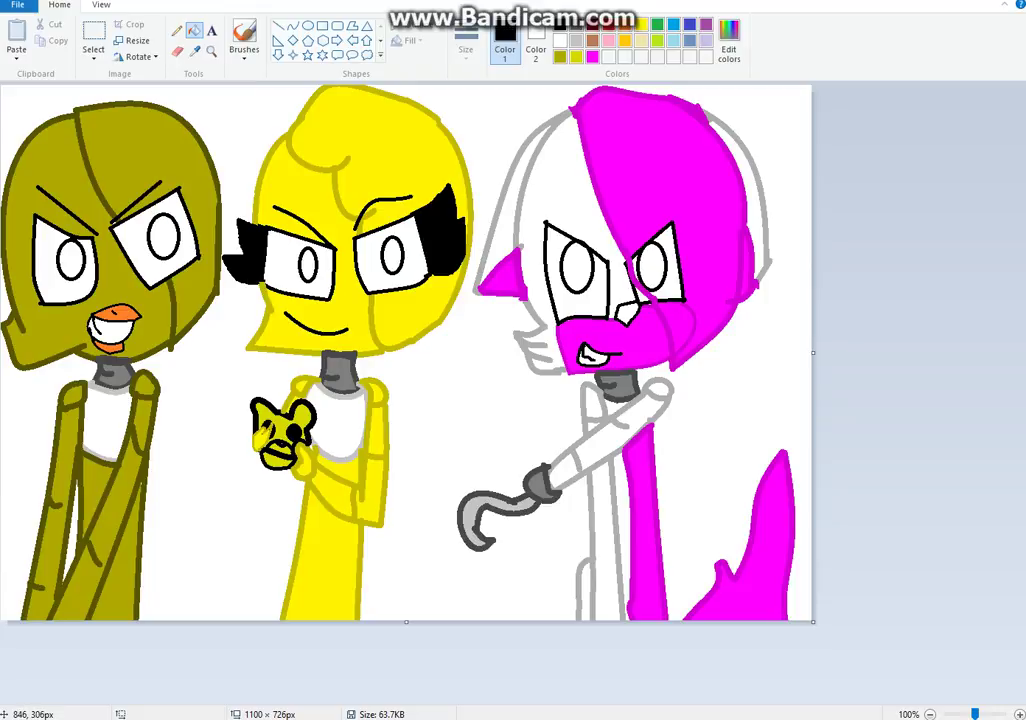
left_click(625, 312)
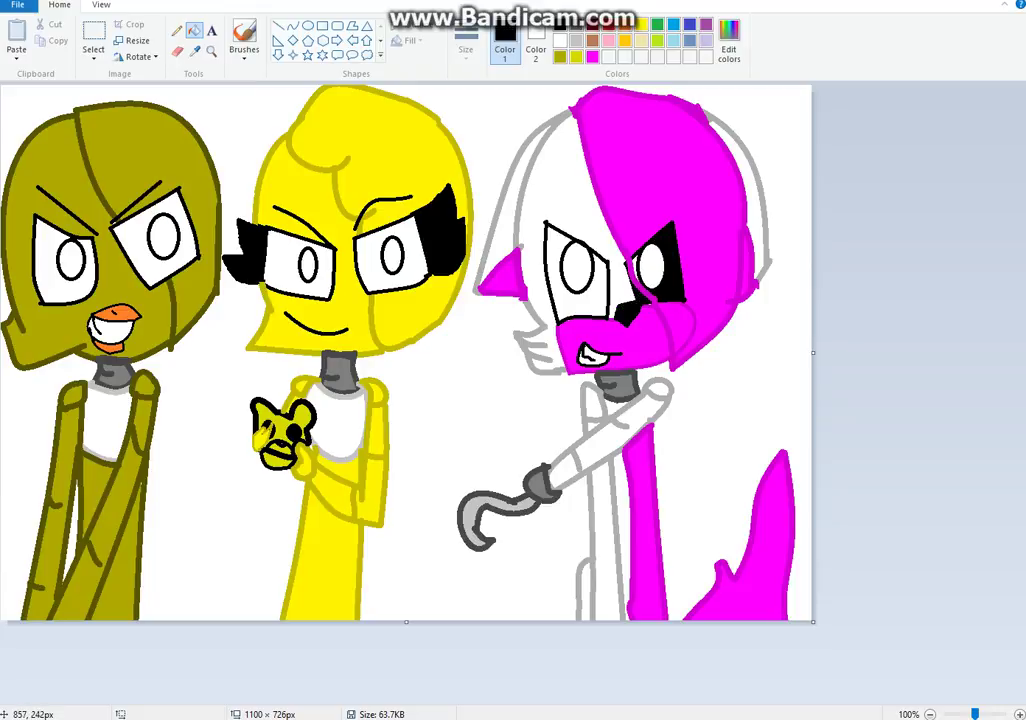
left_click(636, 264)
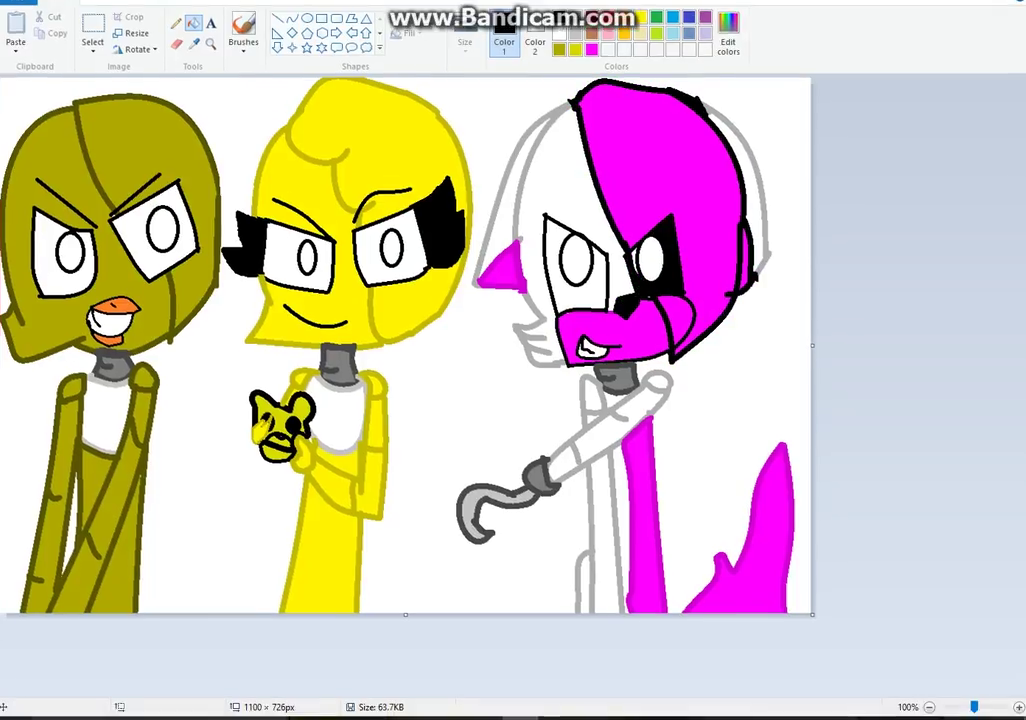
key("ctrl+z")
left_click(177, 22)
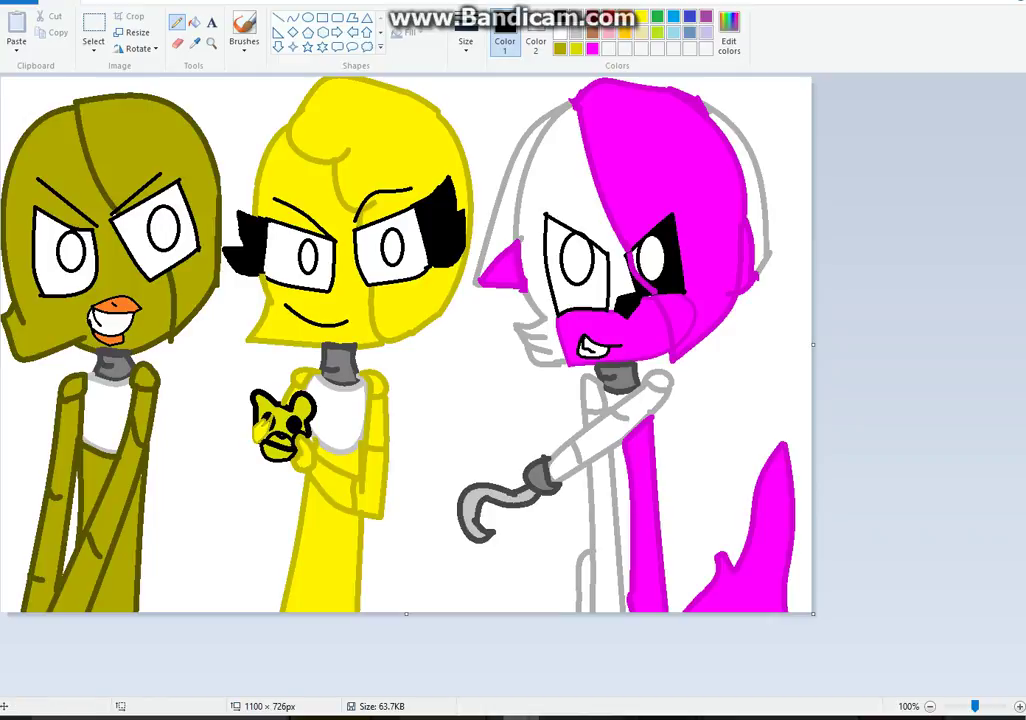
left_click(194, 22)
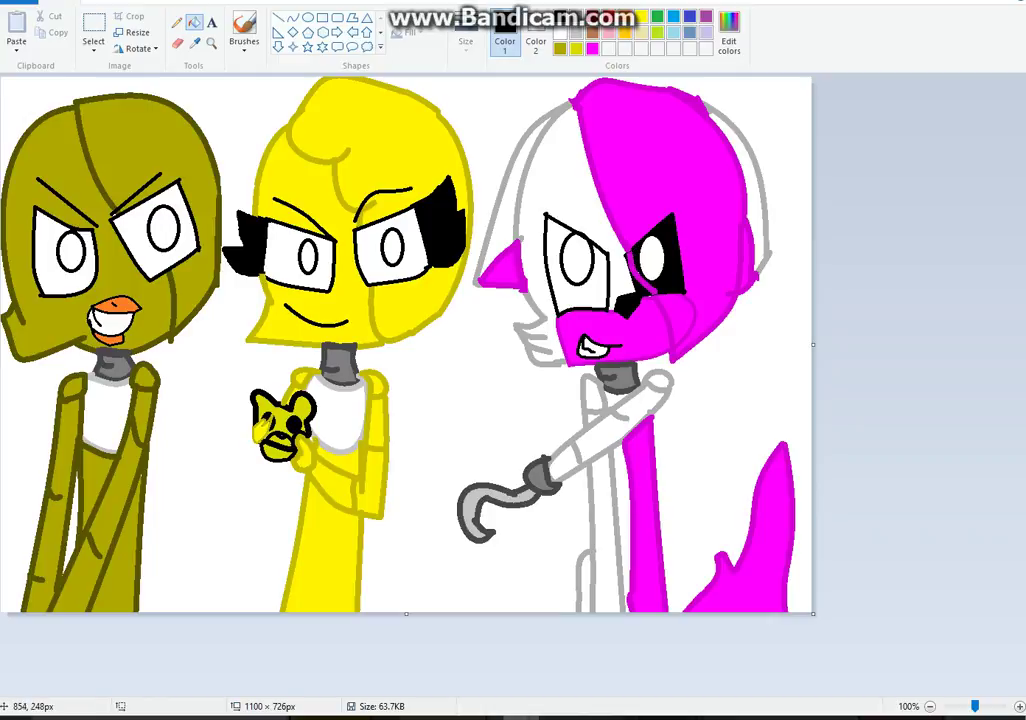
left_click(594, 224)
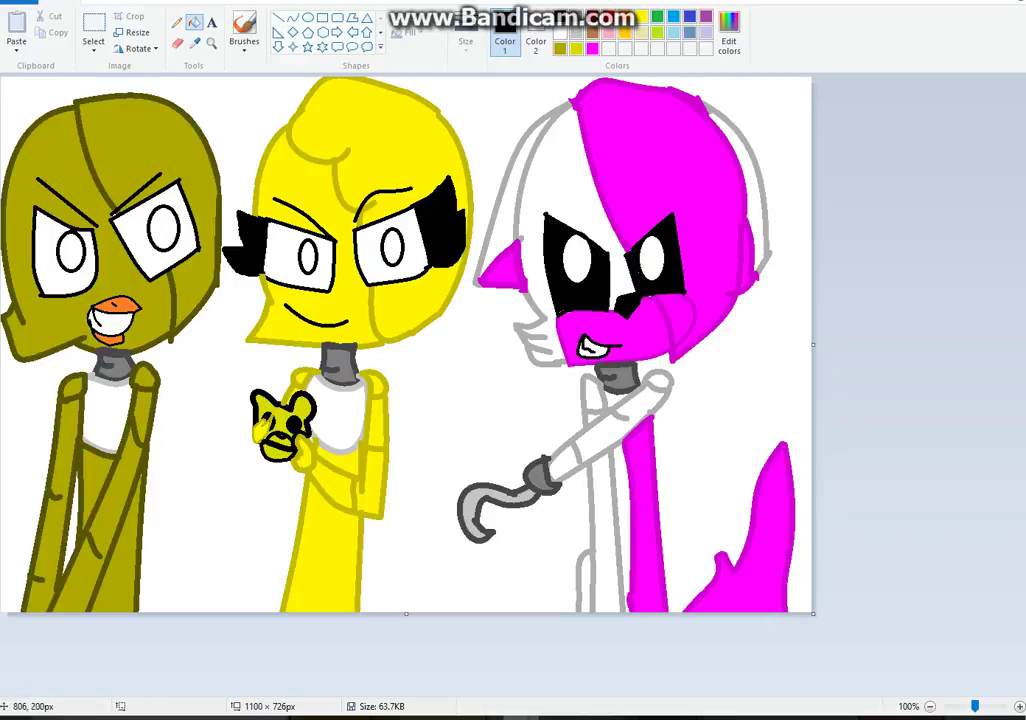
Fill the right character's pupils, red on the white side of the face and orange on the magenta side
left_click(607, 17)
left_click(576, 258)
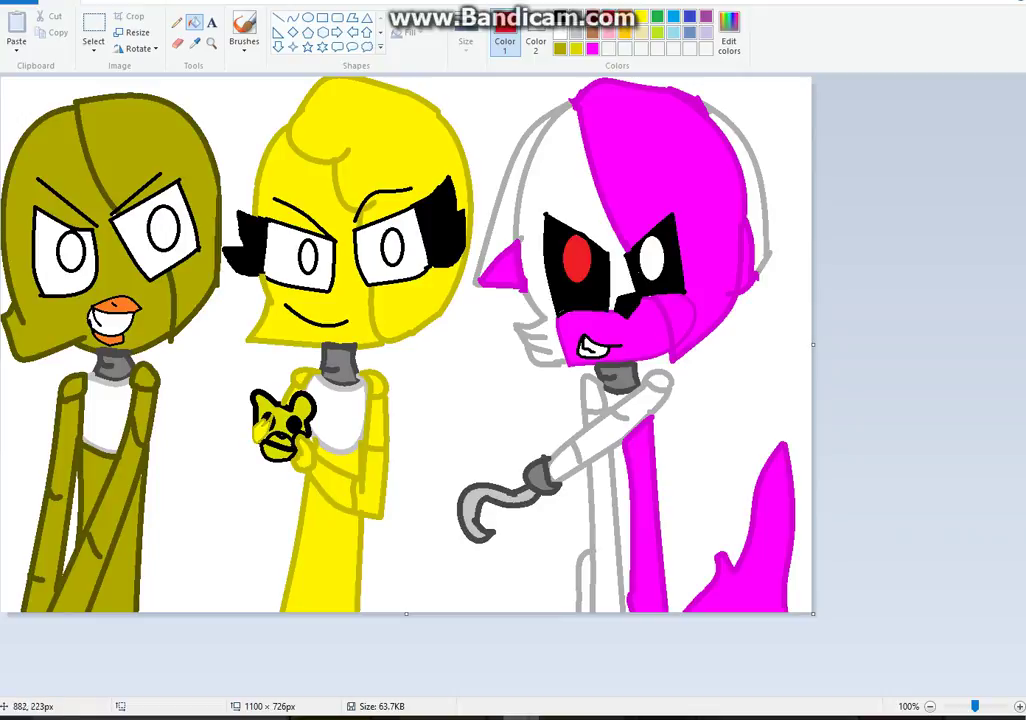
left_click(625, 17)
left_click(653, 260)
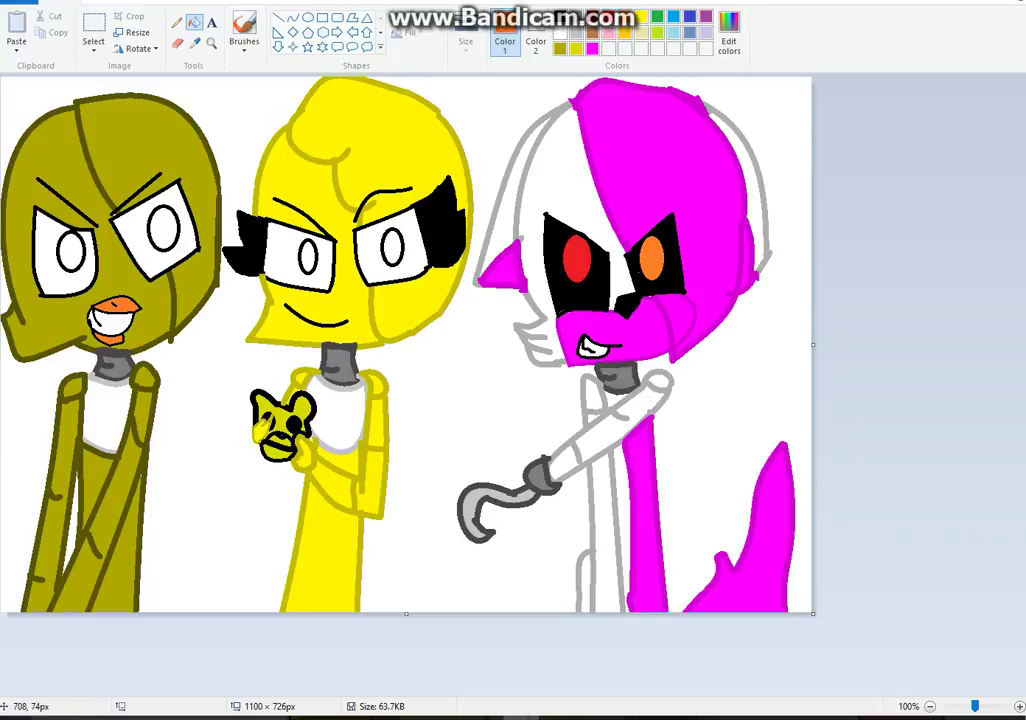
Fill the middle character's eyes with black and both pupils with blue
left_click(556, 17)
left_click(372, 262)
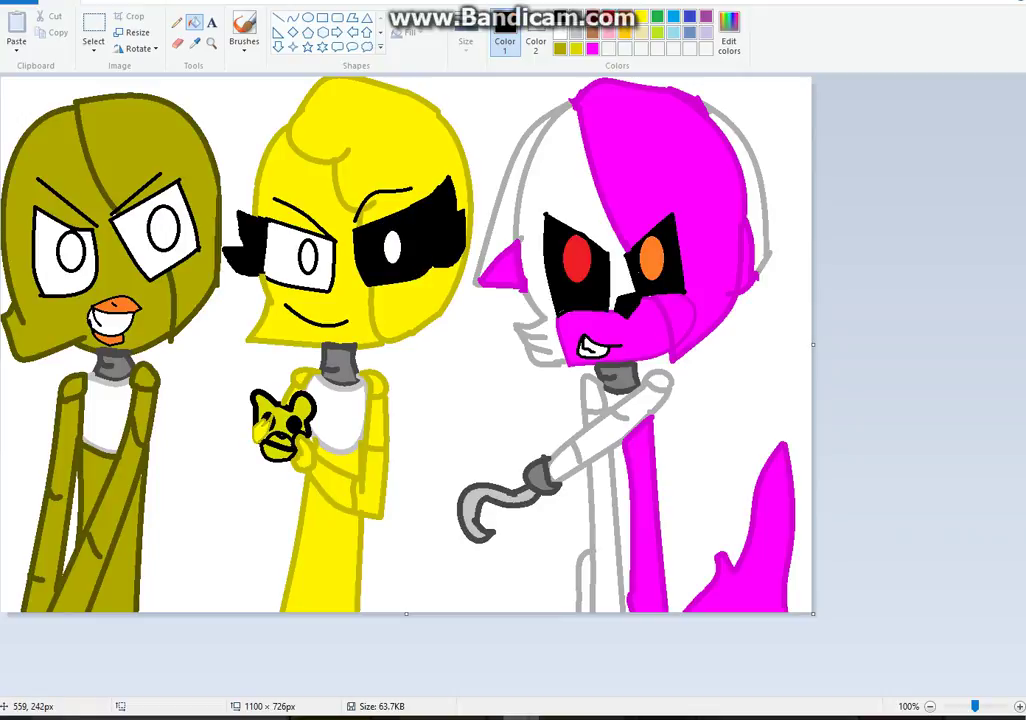
left_click(285, 258)
left_click(673, 17)
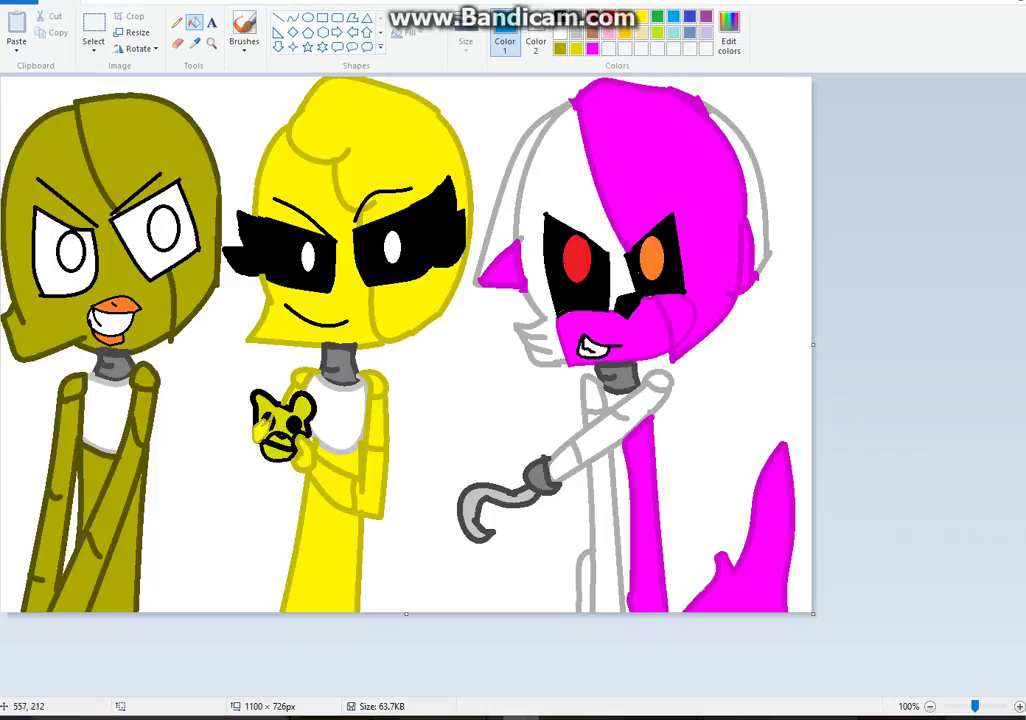
left_click(391, 248)
left_click(307, 256)
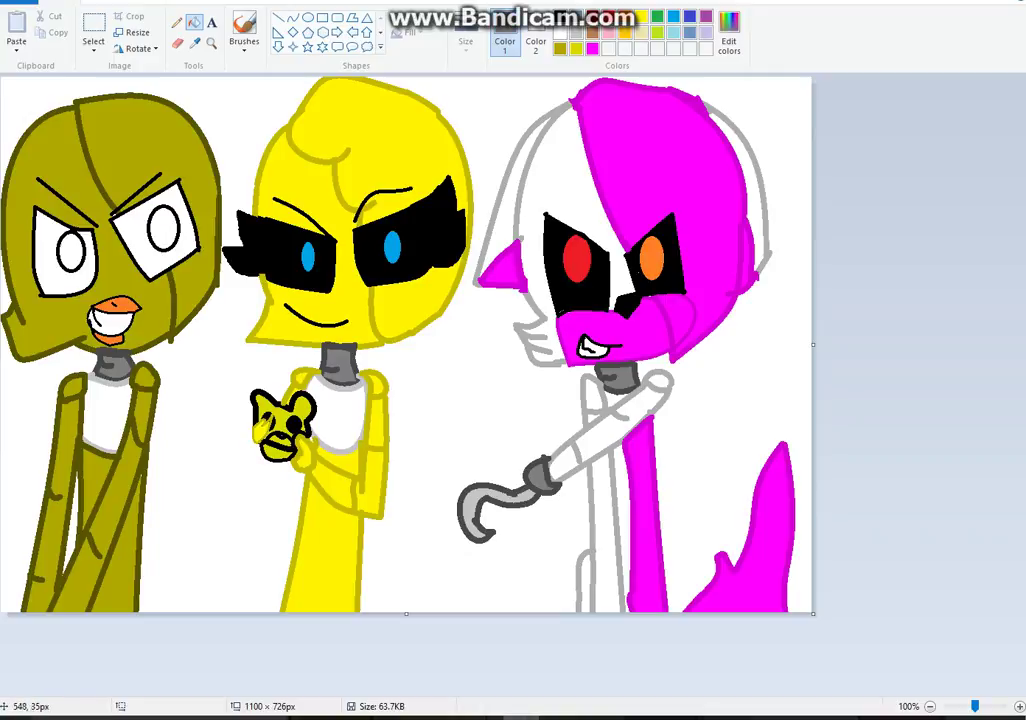
Fill the left character's eyes with black and both pupils with purple
left_click(182, 244)
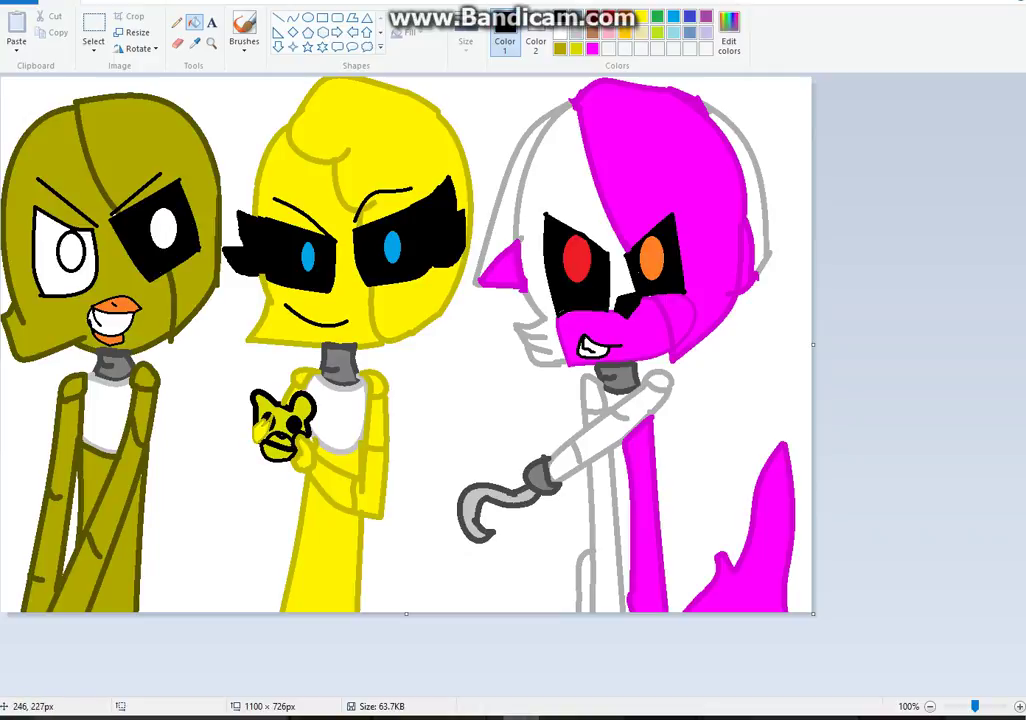
left_click(68, 285)
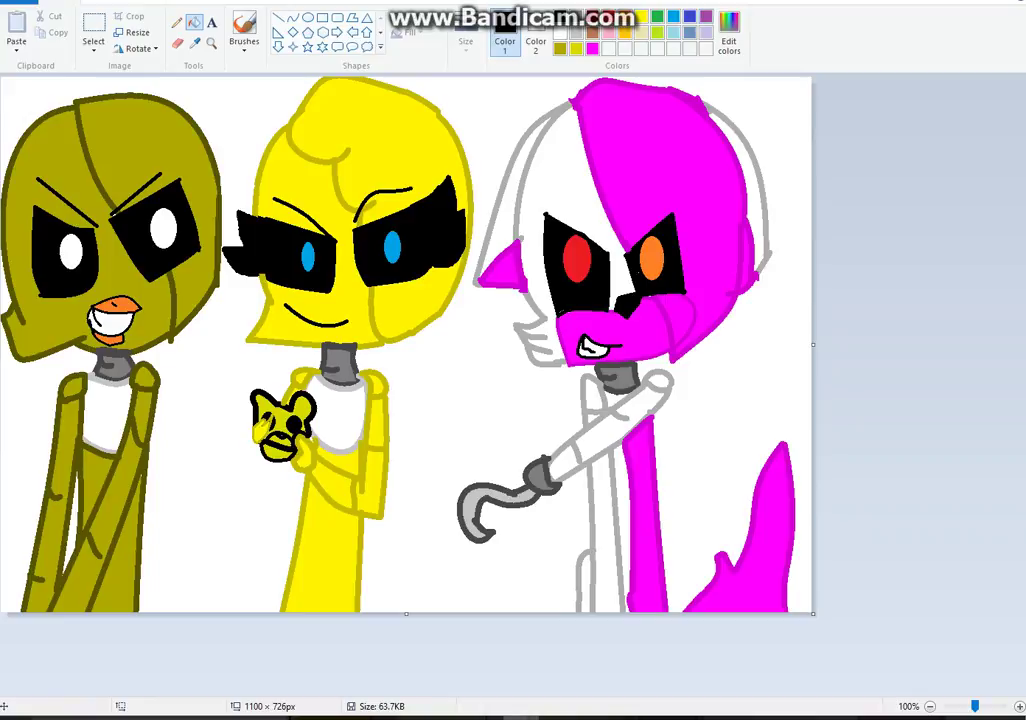
left_click(706, 17)
left_click(75, 252)
left_click(170, 228)
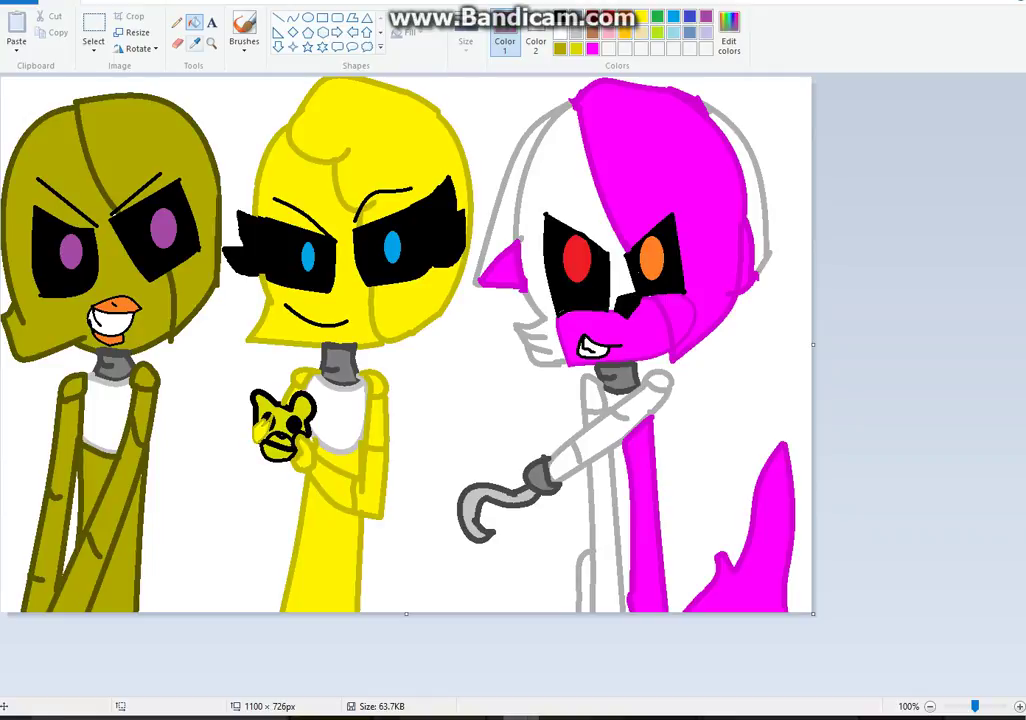
Try a gray background between the left and middle characters, and undo the stray fill on the left character's outlines
left_click(207, 367)
left_click(22, 558)
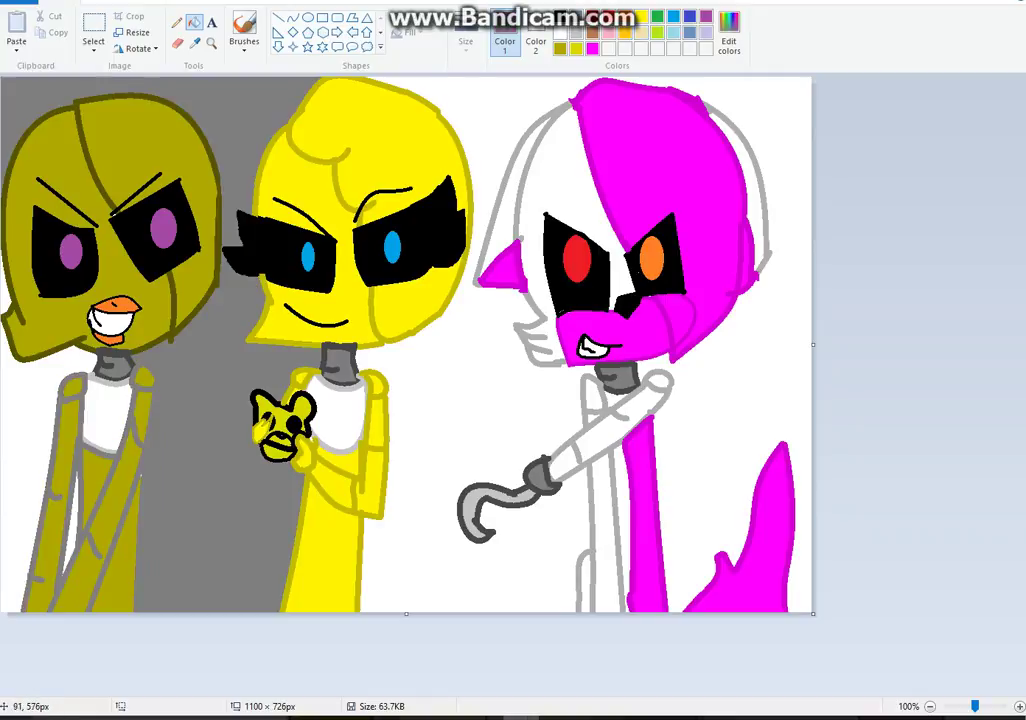
key("ctrl+z")
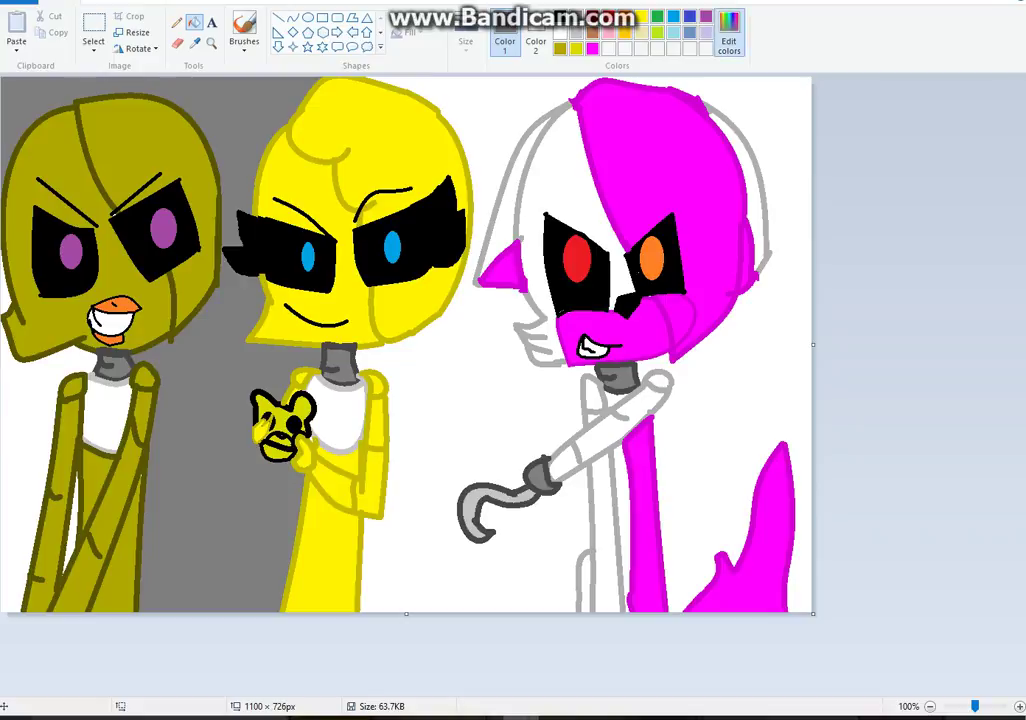
Mix a very dark gray and fill the background around and between the three characters
left_click(729, 33)
left_click(663, 351)
left_click(376, 449)
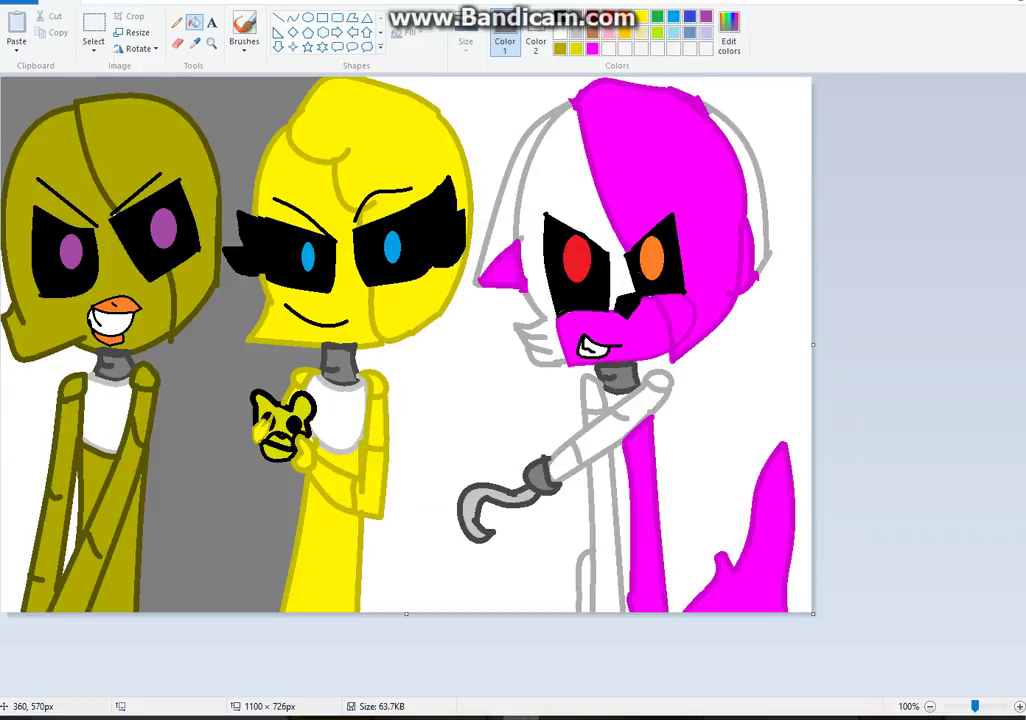
left_click(191, 536)
left_click(77, 515)
left_click(26, 490)
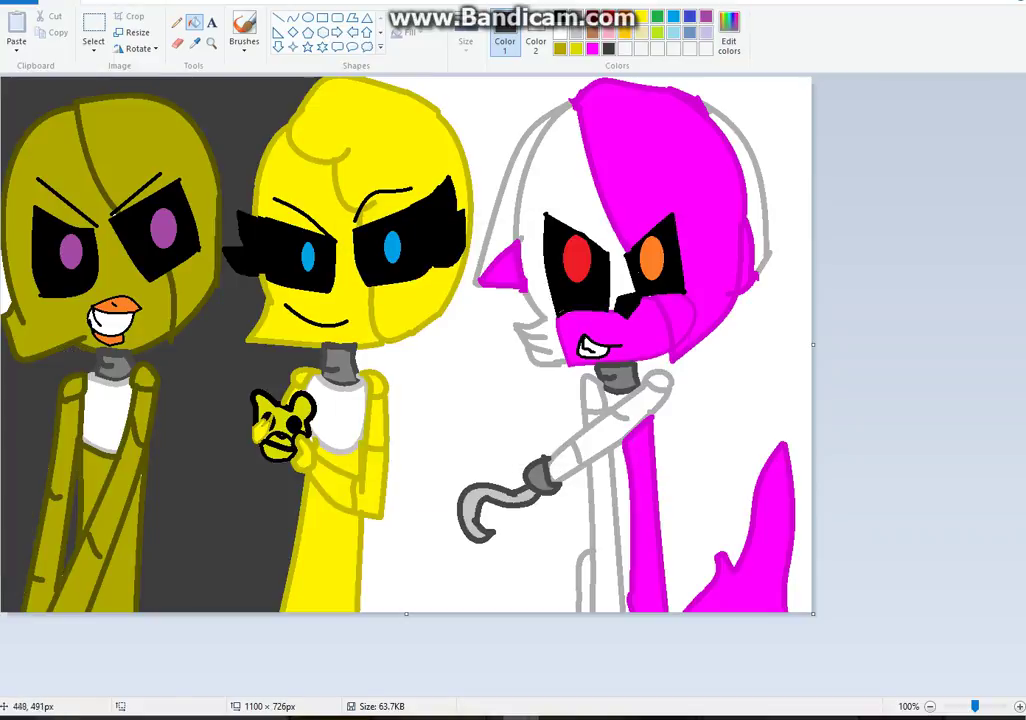
left_click(509, 308)
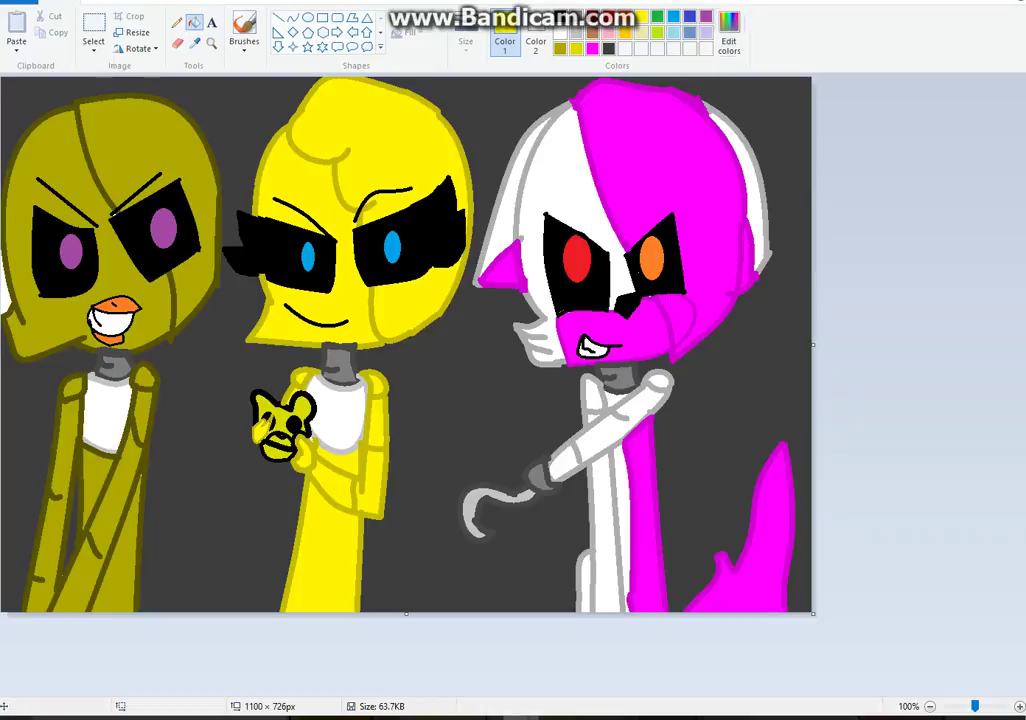
Mix a dark yellow (149, 141, 0) and pencil shadow boundary lines across the middle character's head and face
left_click(729, 33)
left_click(662, 345)
left_click(377, 449)
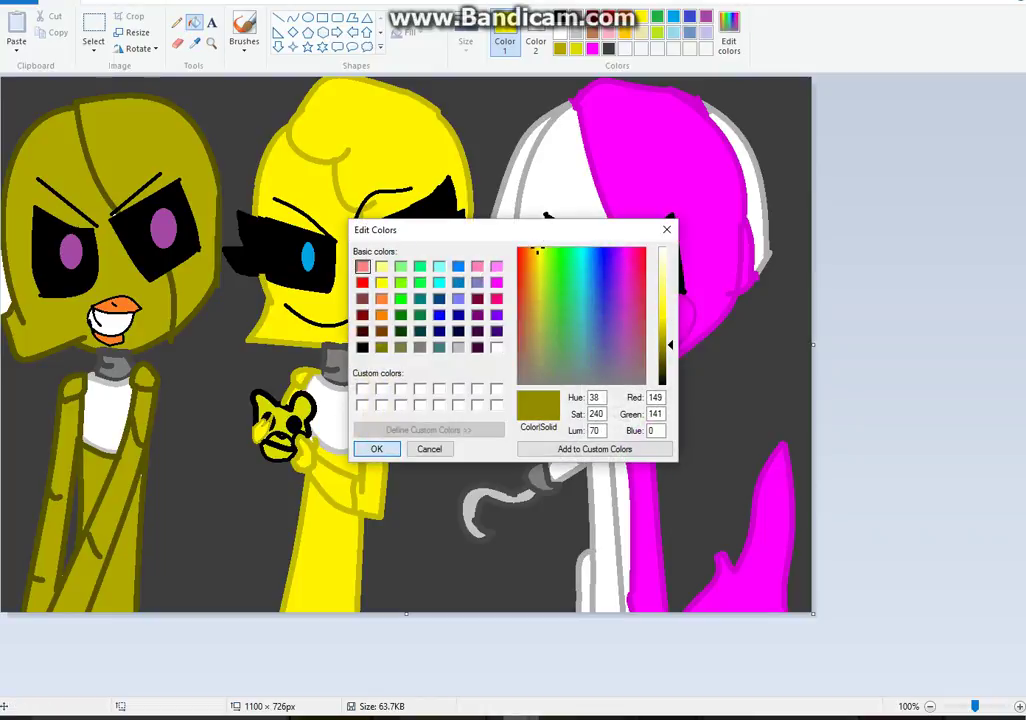
left_click(177, 22)
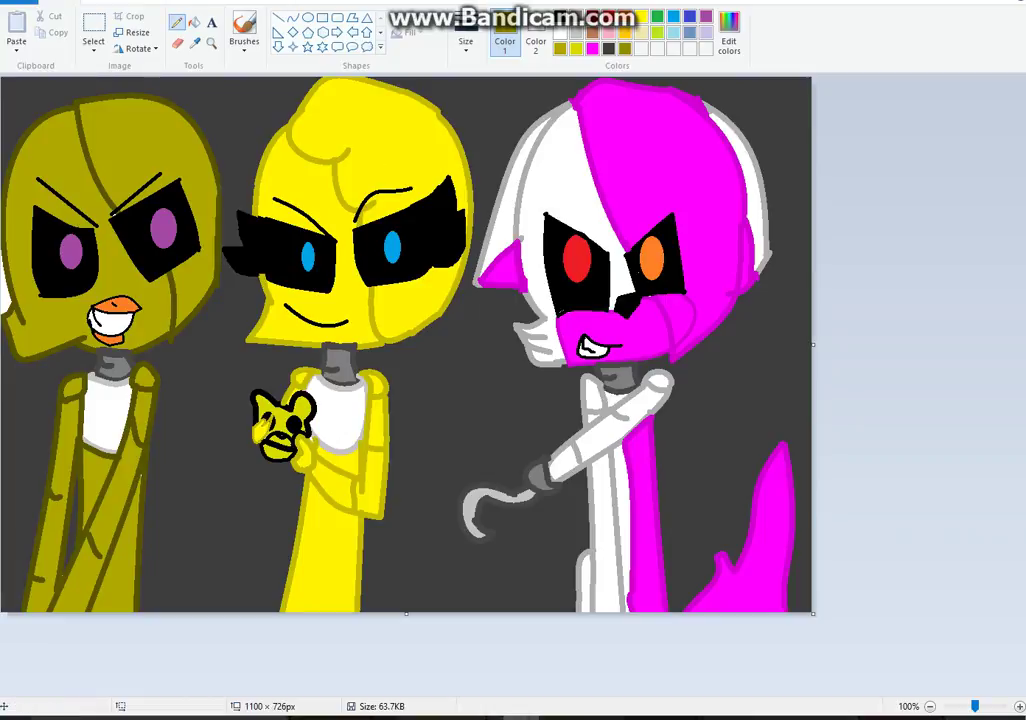
left_click(466, 36)
left_click(492, 161)
left_click_drag(403, 169, 396, 94)
left_click_drag(403, 170, 463, 172)
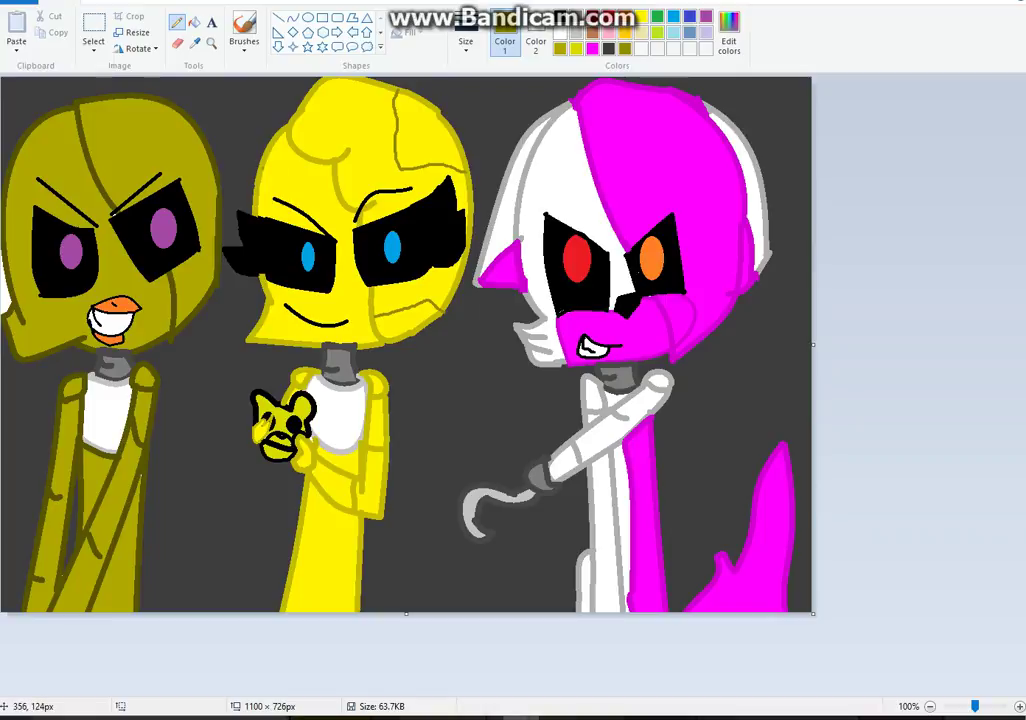
mouse_move(263, 168)
left_mouse_down()
mouse_move(340, 215)
mouse_move(347, 338)
mouse_move(260, 327)
left_mouse_up()
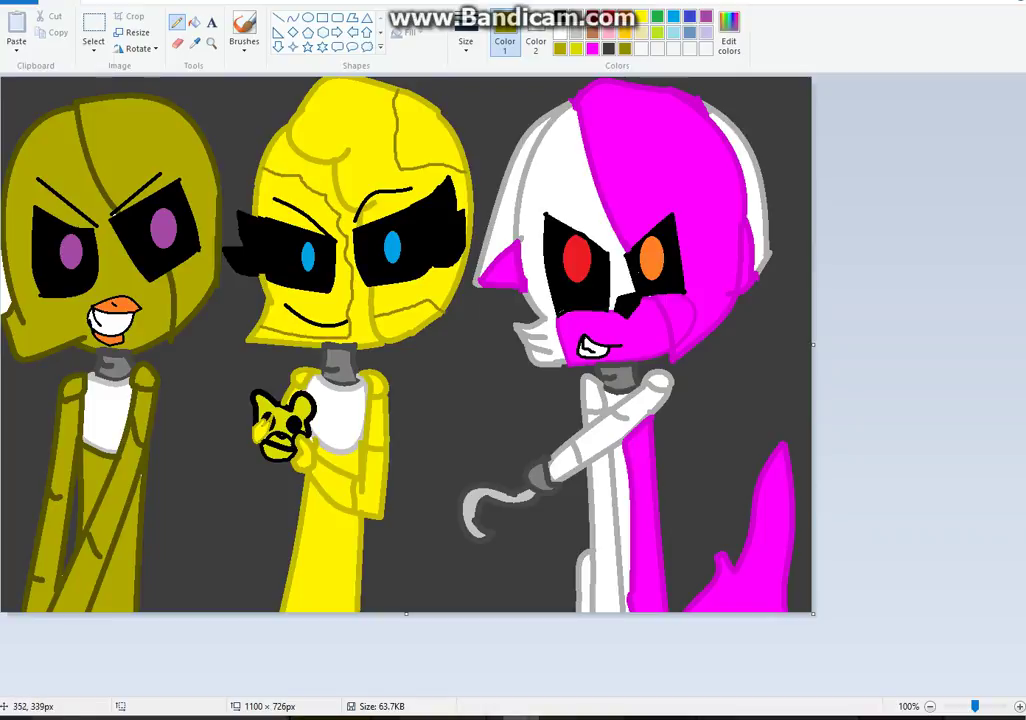
Pencil shadow boundaries on the middle character's torso and arm, and fill the shadowed areas with dark yellow
mouse_move(300, 540)
left_mouse_down()
mouse_move(327, 547)
mouse_move(321, 613)
left_mouse_up()
mouse_move(314, 465)
left_mouse_down()
mouse_move(363, 502)
mouse_move(375, 474)
left_mouse_up()
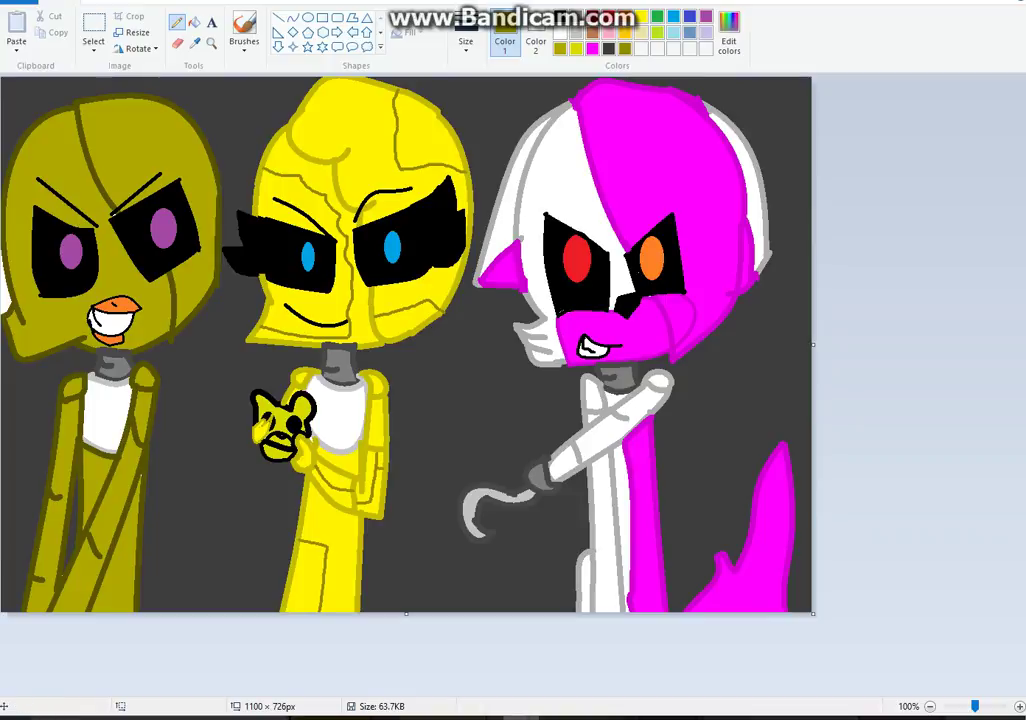
left_click(194, 21)
left_click(329, 596)
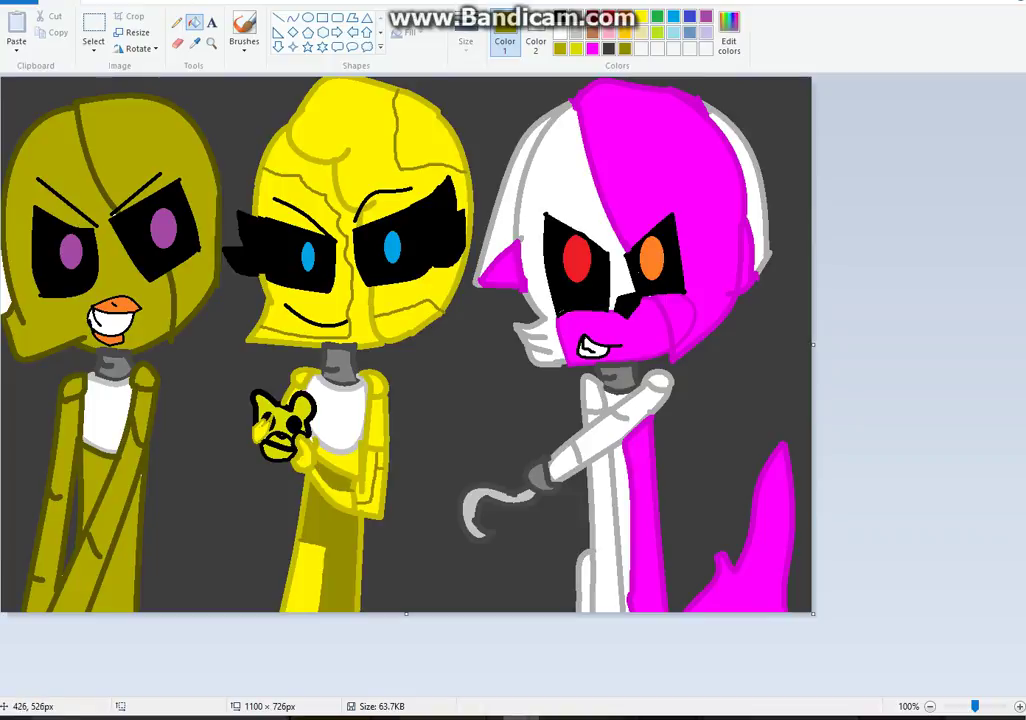
left_click(369, 466)
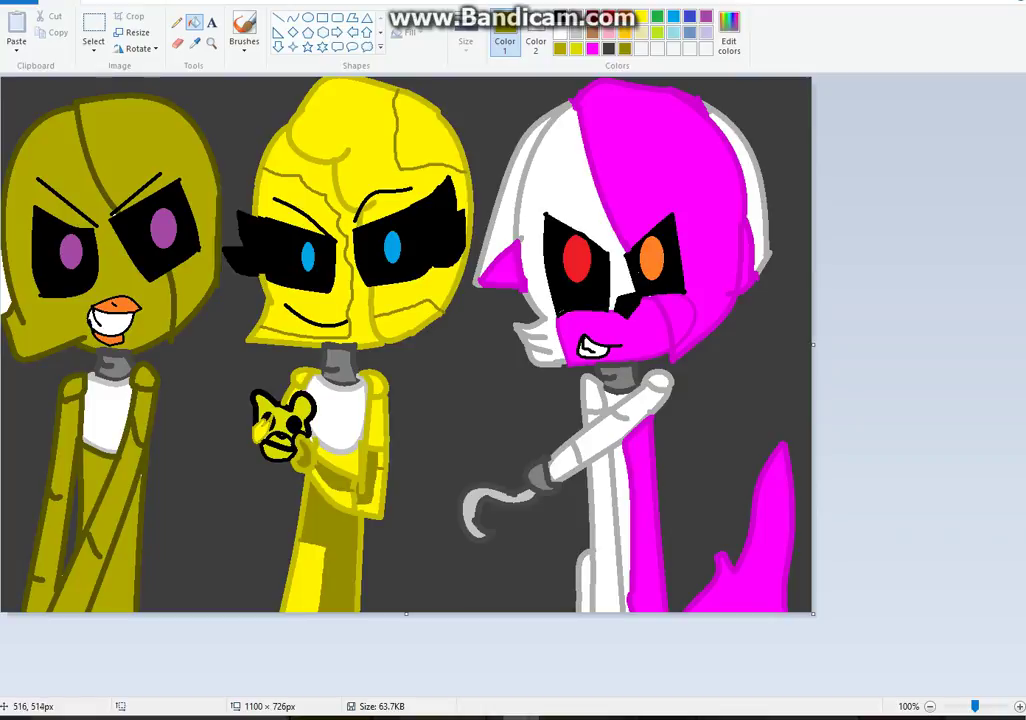
left_click(378, 440)
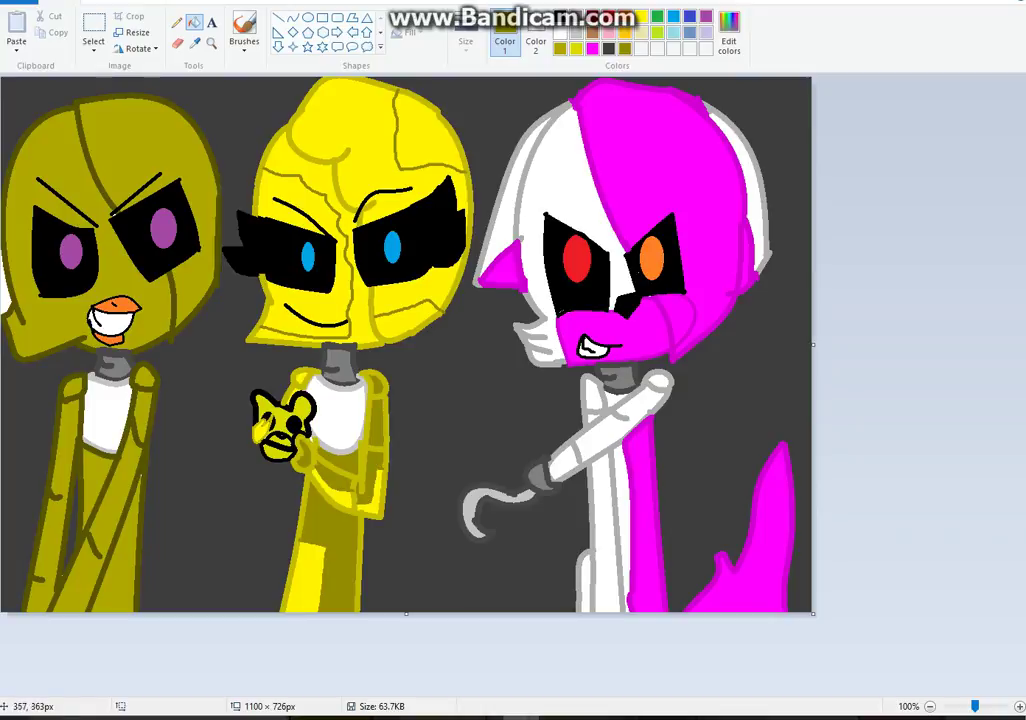
Undo the stray fill on the small bear head's black outline and fill the hand over its face with dark yellow
left_click(291, 395)
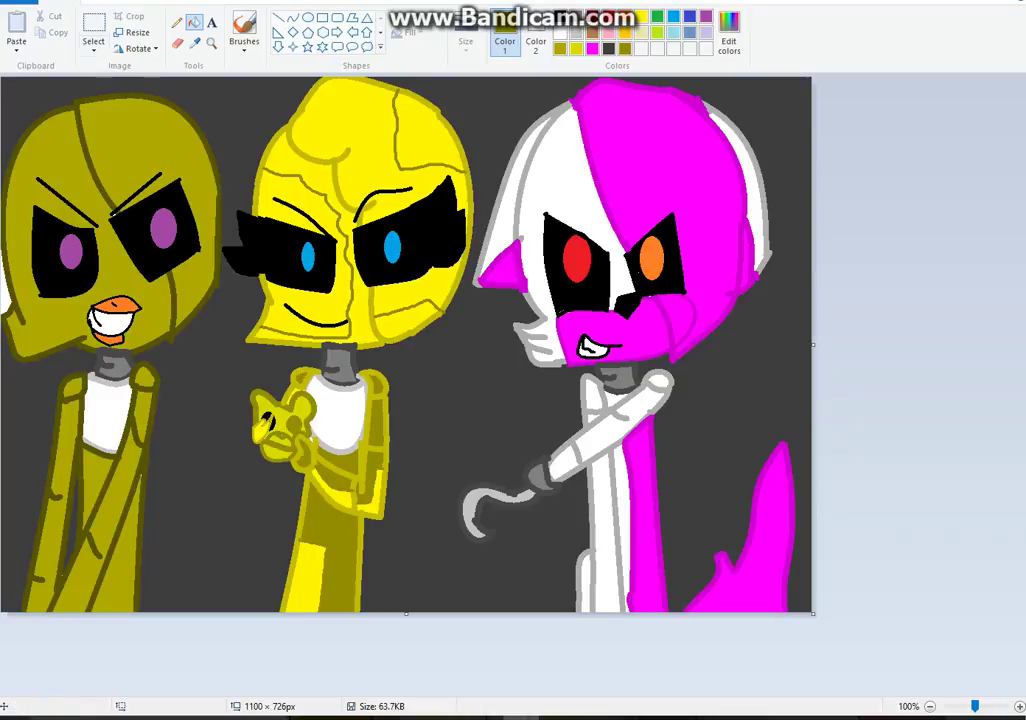
key("ctrl+z")
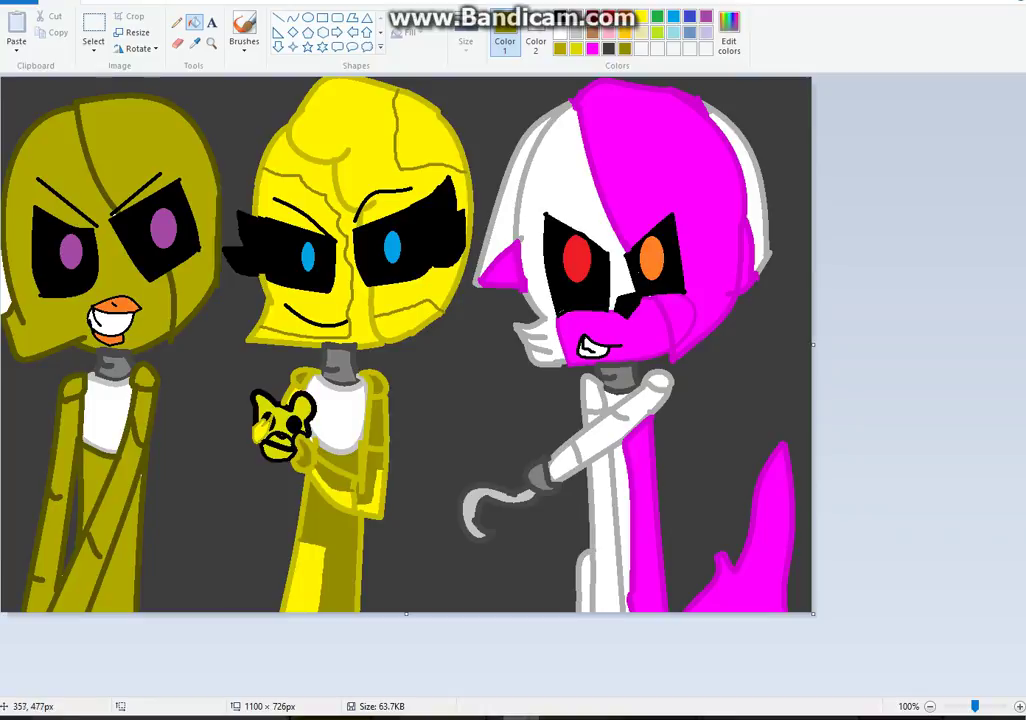
left_click(263, 429)
Fill the shadowed areas of the middle character's head with dark yellow, undoing the stray fill on the lower cheek
left_click(357, 280)
left_click(402, 318)
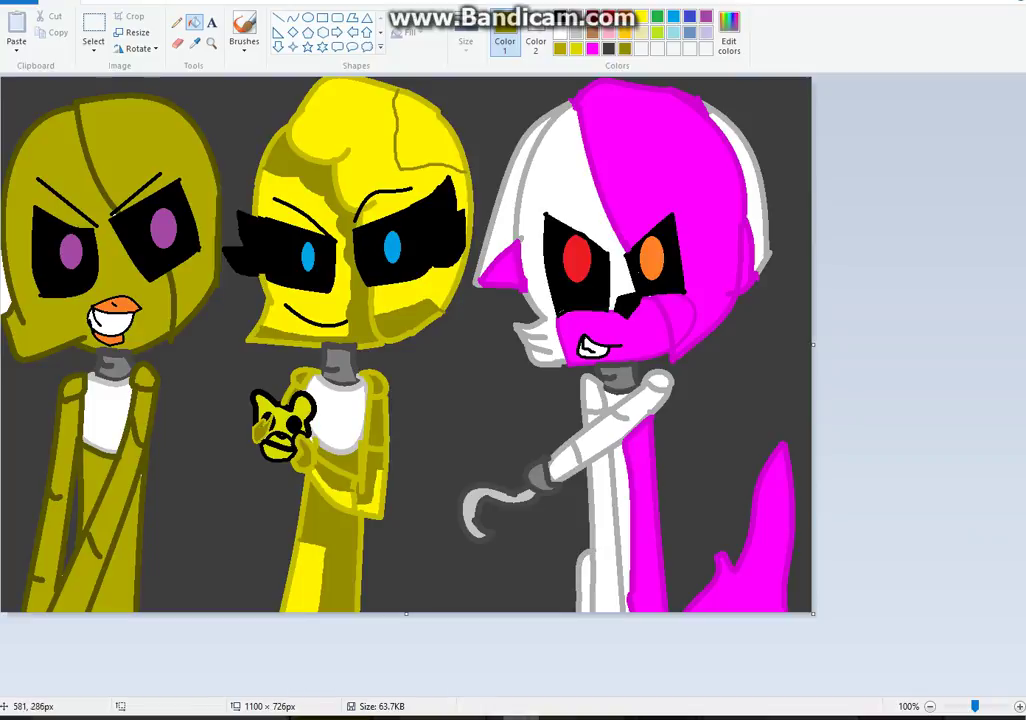
key("ctrl+z")
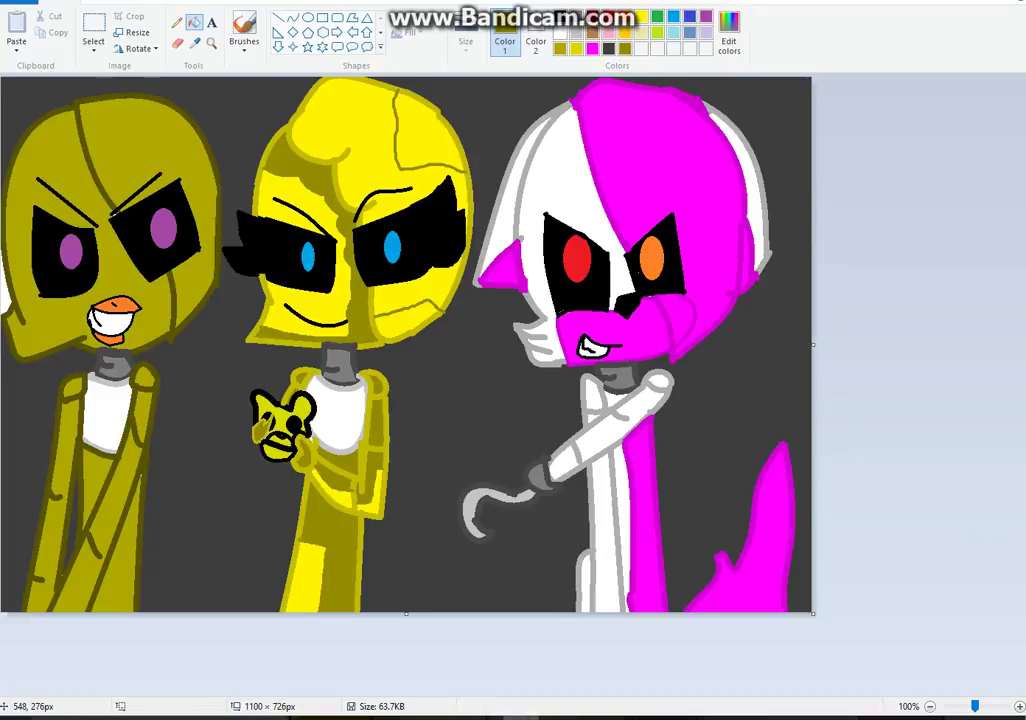
left_click(403, 280)
left_click(410, 188)
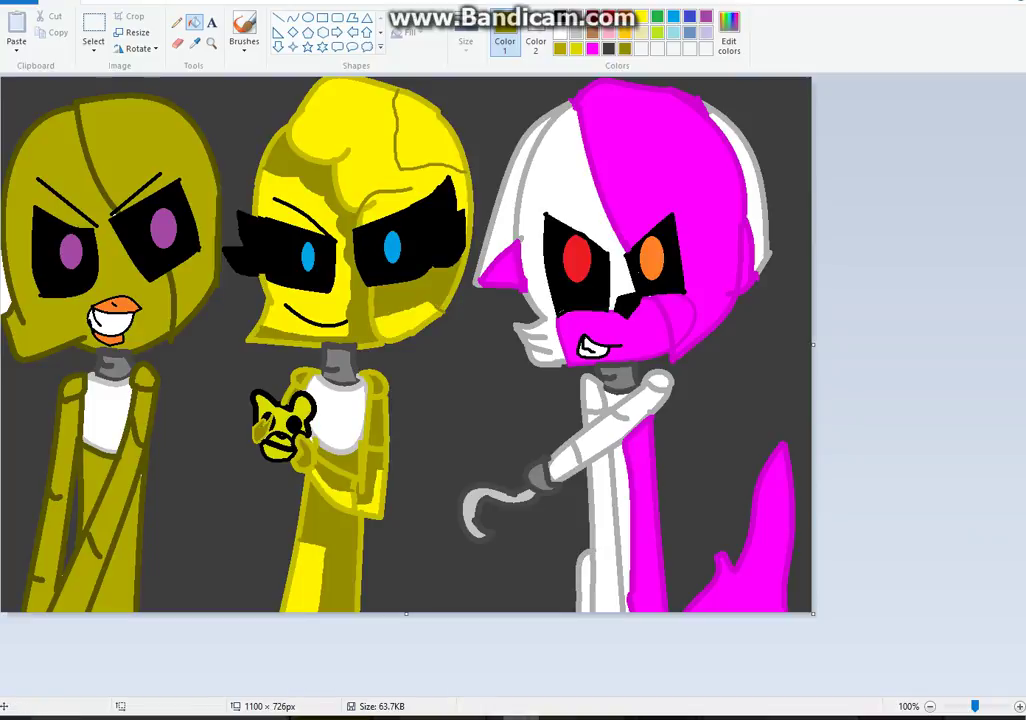
left_click(355, 138)
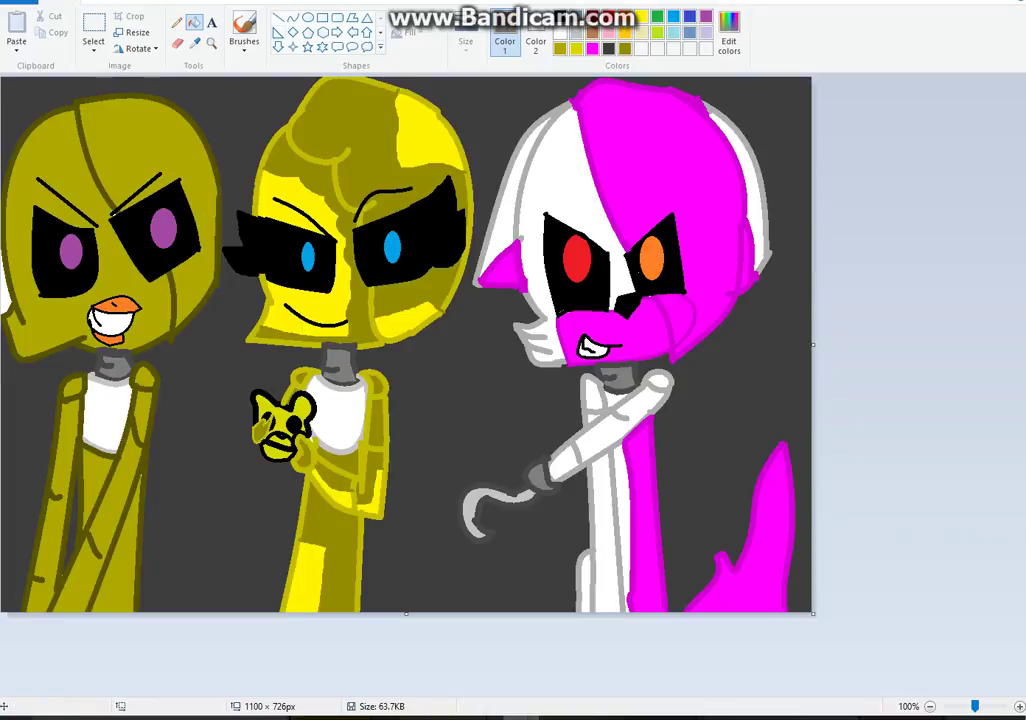
Sample the dark gray background, pencil a curved shadow line on the middle character's white chest, and fill one side dark gray
left_click(177, 21)
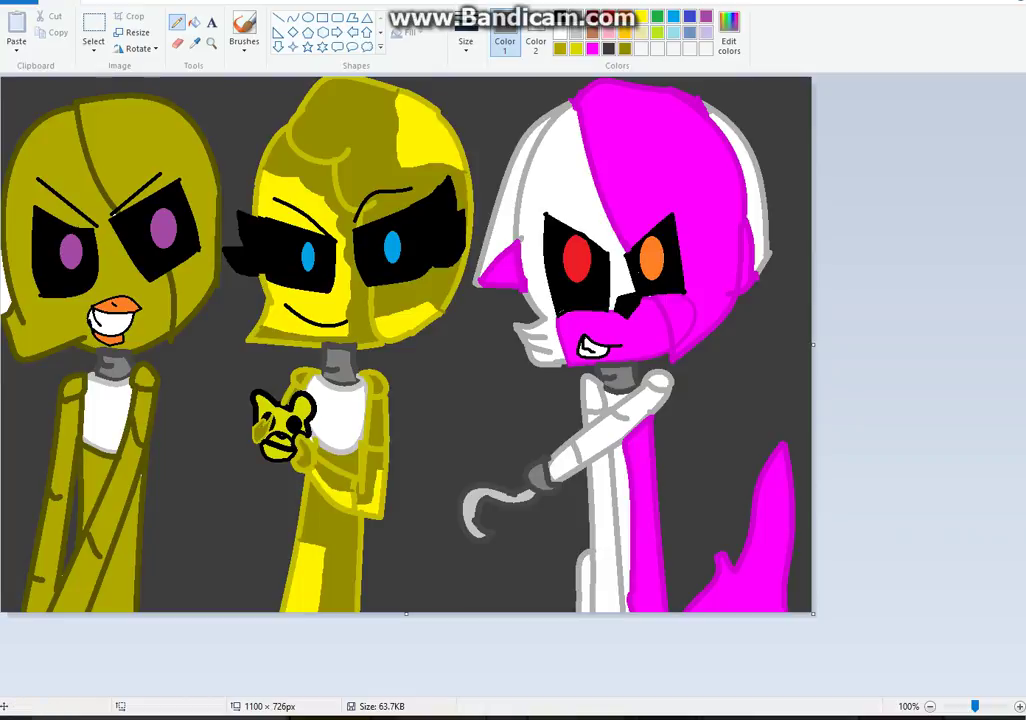
left_click(195, 43)
left_click(209, 112)
left_click(195, 22)
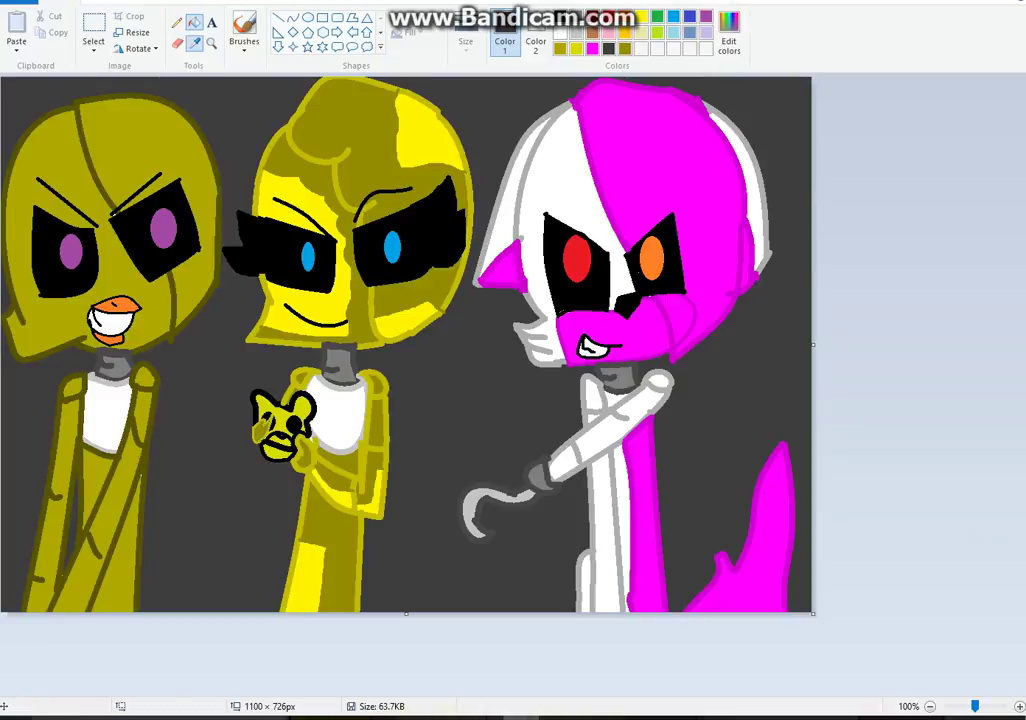
left_click(194, 42)
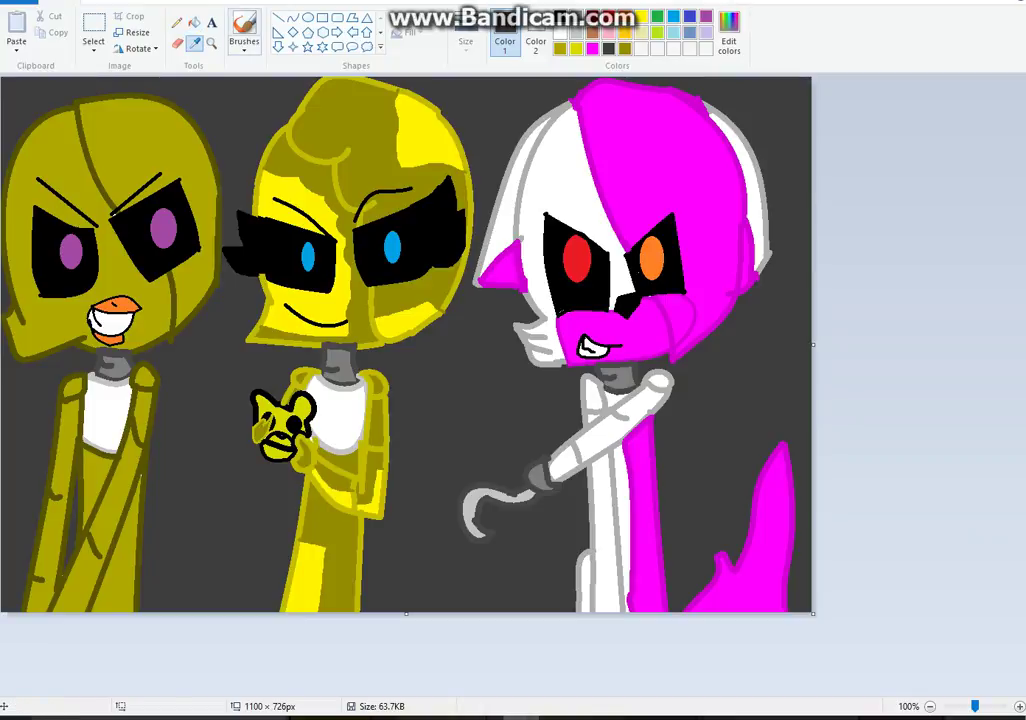
left_click(177, 21)
left_click_drag(318, 388, 340, 448)
left_click(194, 22)
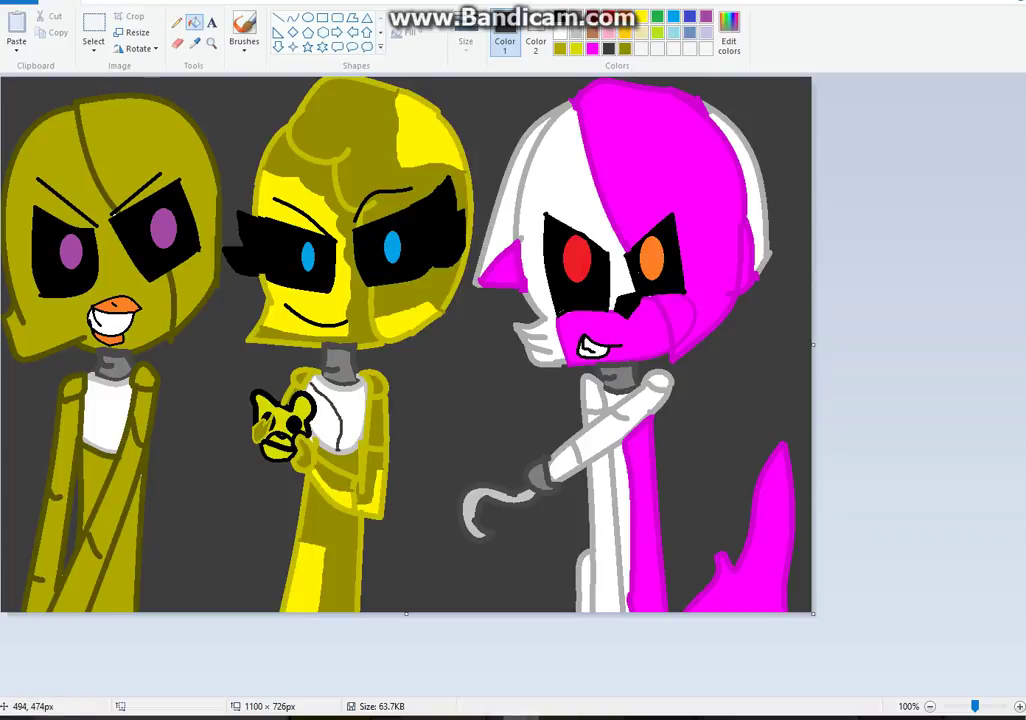
left_click(355, 423)
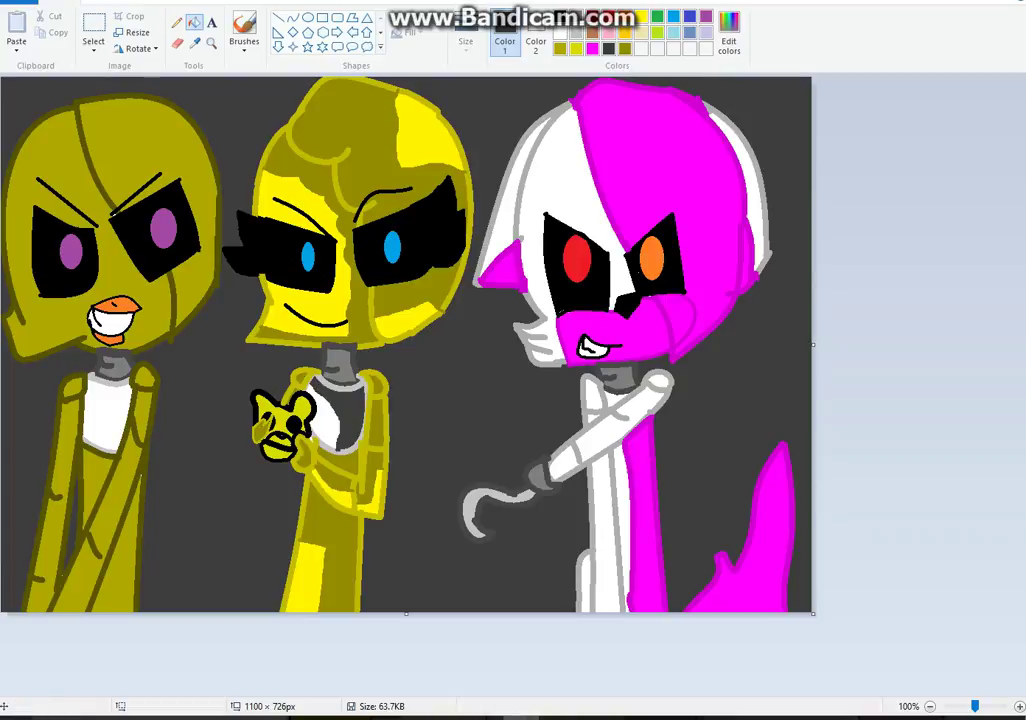
Touch up the left character's chest in white, draw a dark gray shadow line across it and fill the upper part dark gray
left_click(194, 42)
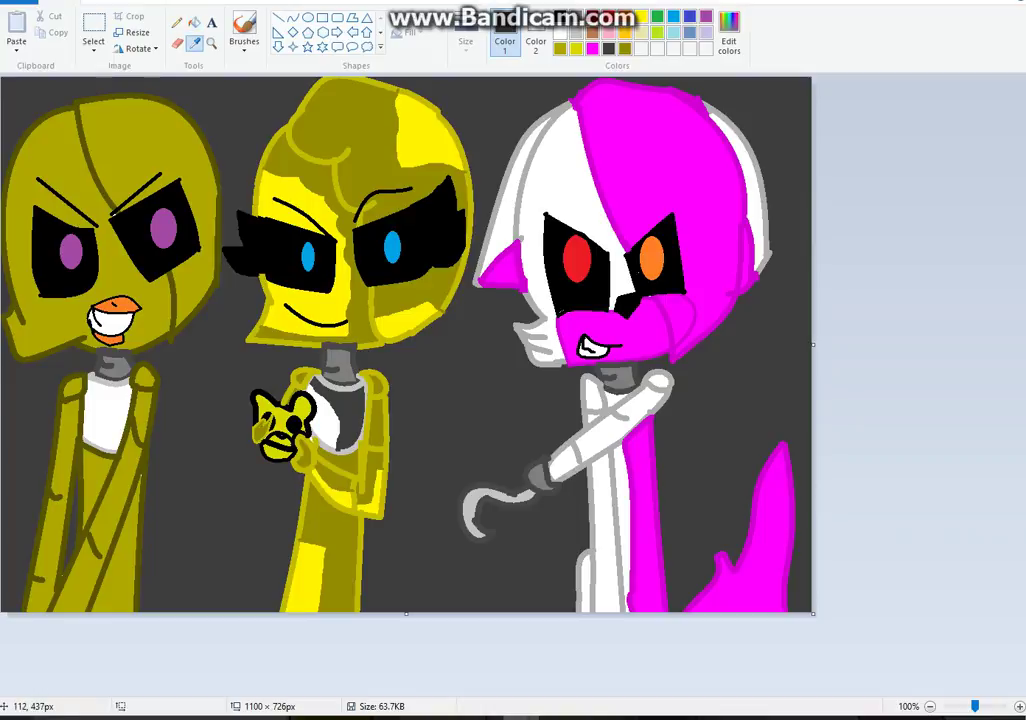
left_click(86, 399)
left_click(177, 22)
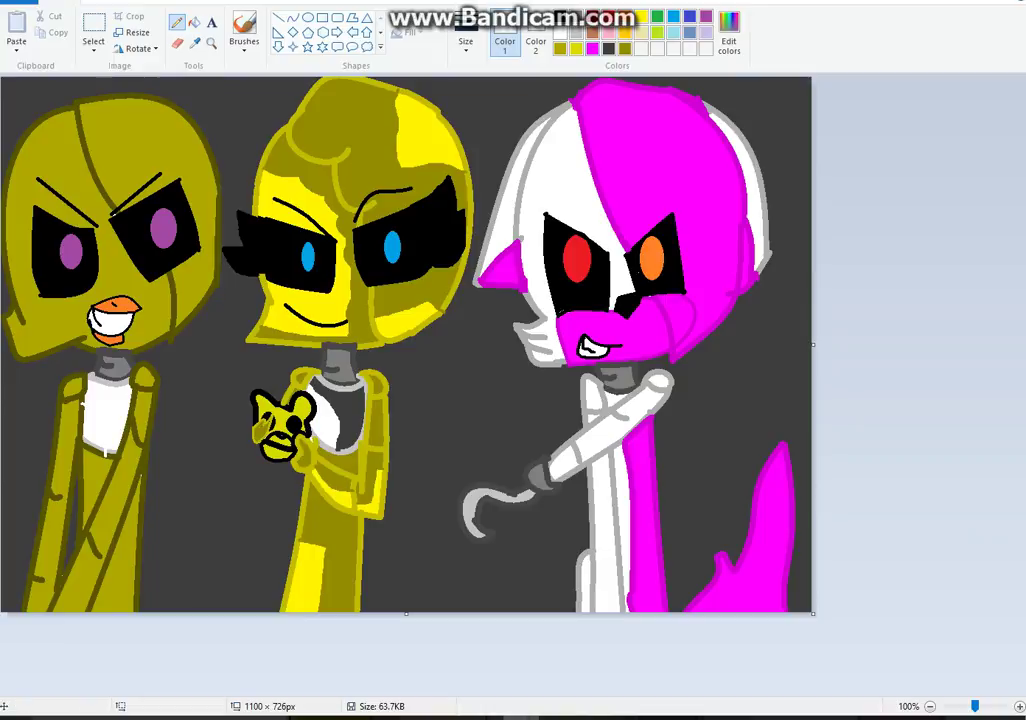
left_click_drag(86, 406, 127, 420)
left_click(194, 22)
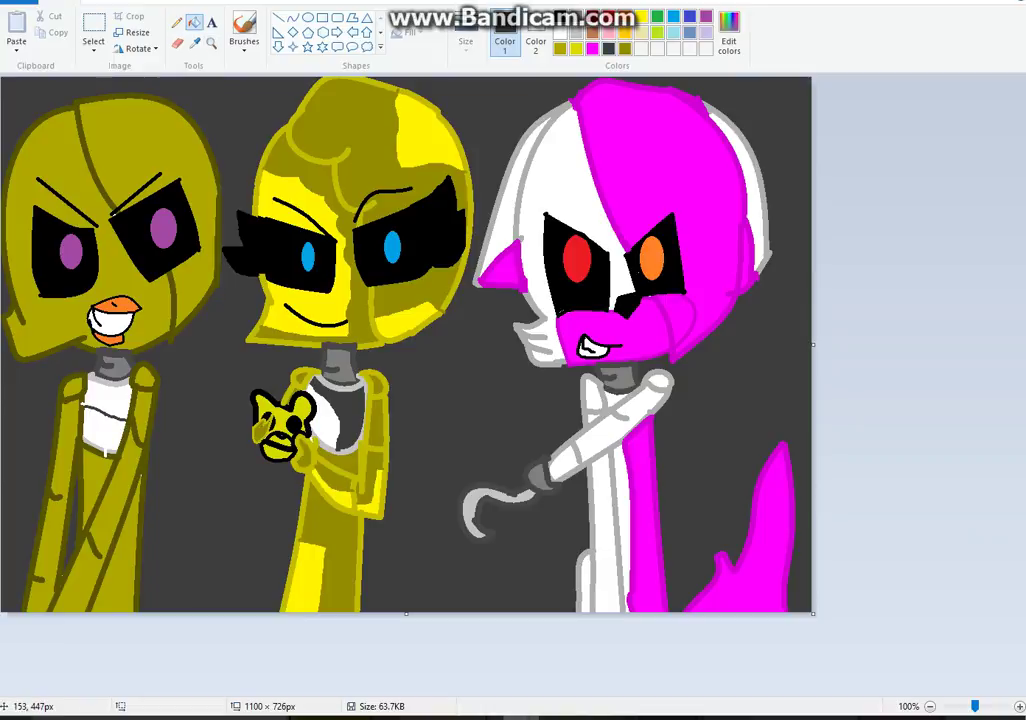
left_click(113, 405)
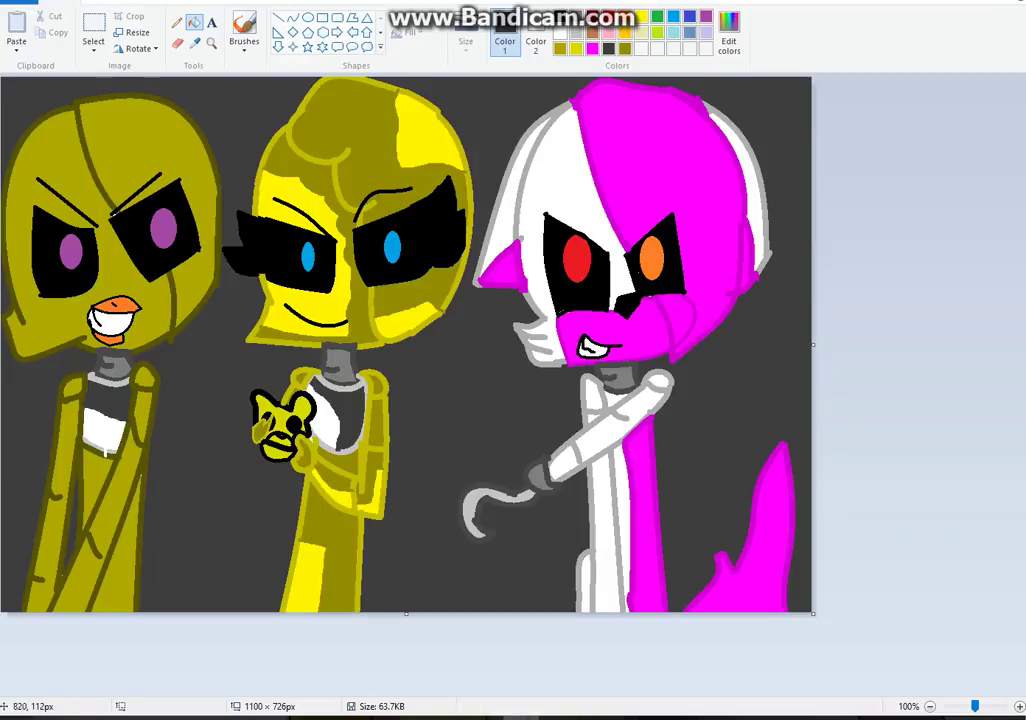
Mix a light gray (181, 181, 181) and pencil a short shadow line on the right character's white hair beside the face
left_click(729, 33)
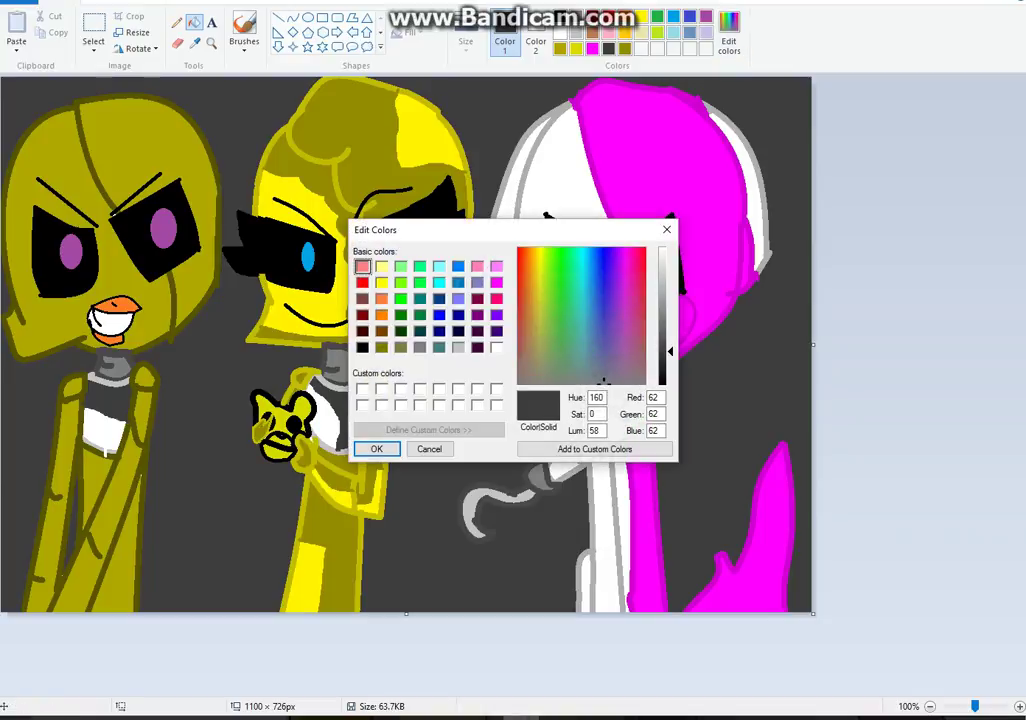
left_click_drag(670, 351, 670, 287)
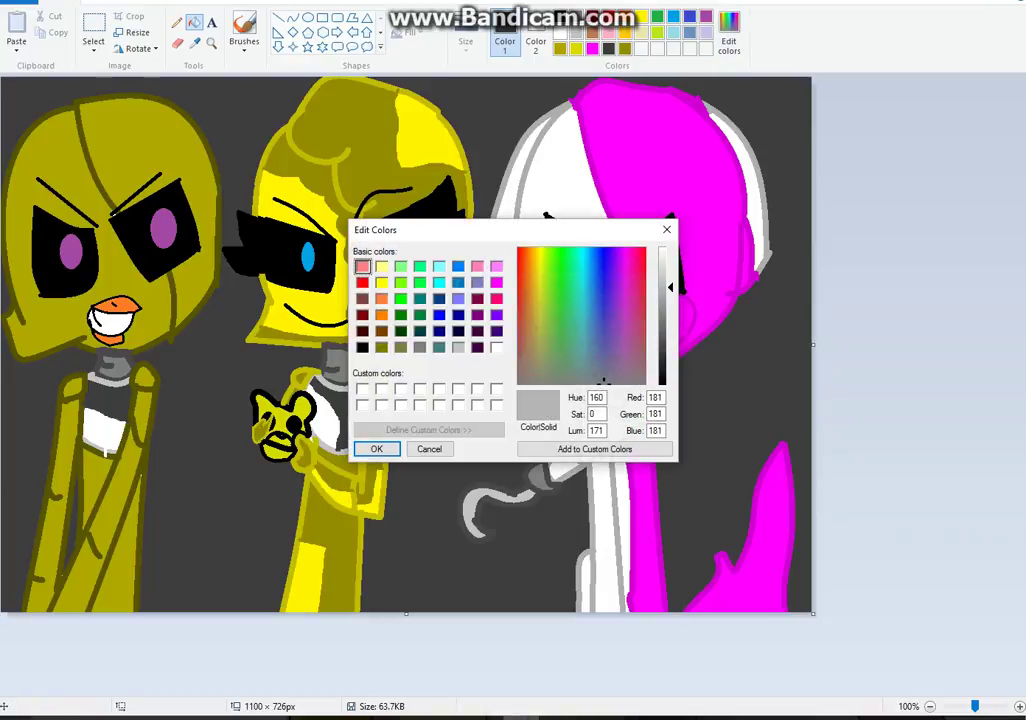
left_click(377, 449)
left_click(177, 22)
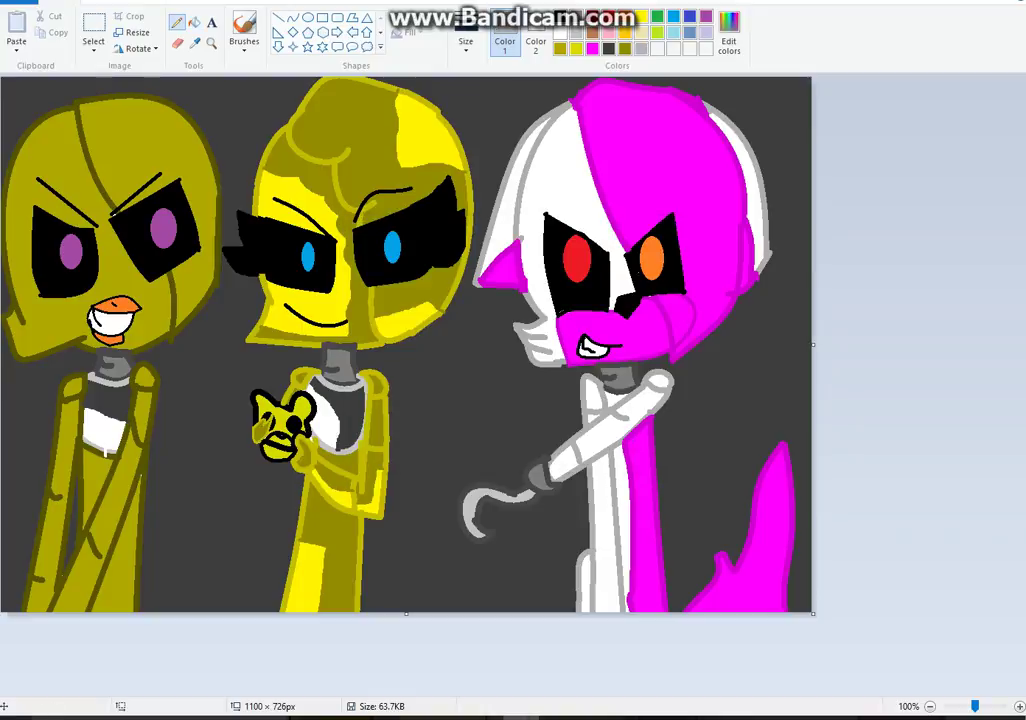
left_click_drag(496, 235, 508, 180)
Mix a medium gray (148, 148, 148) and pencil shadow boundaries on the right character's white hair, face and torso
left_click(729, 35)
left_click_drag(670, 287, 670, 305)
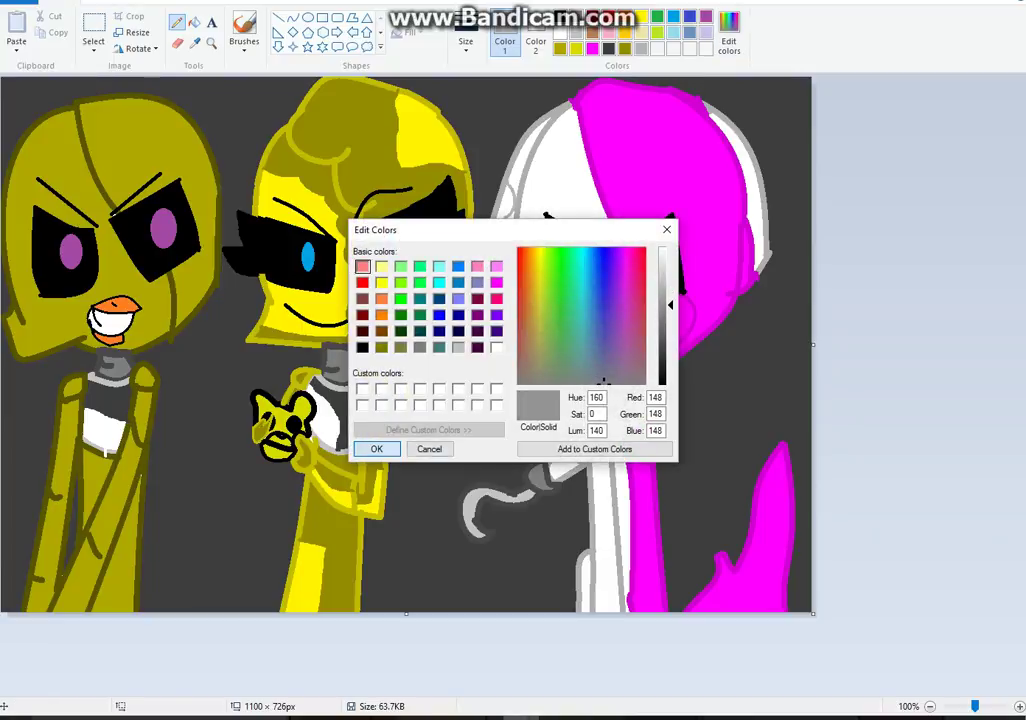
key("Return")
left_click_drag(391, 185, 412, 152)
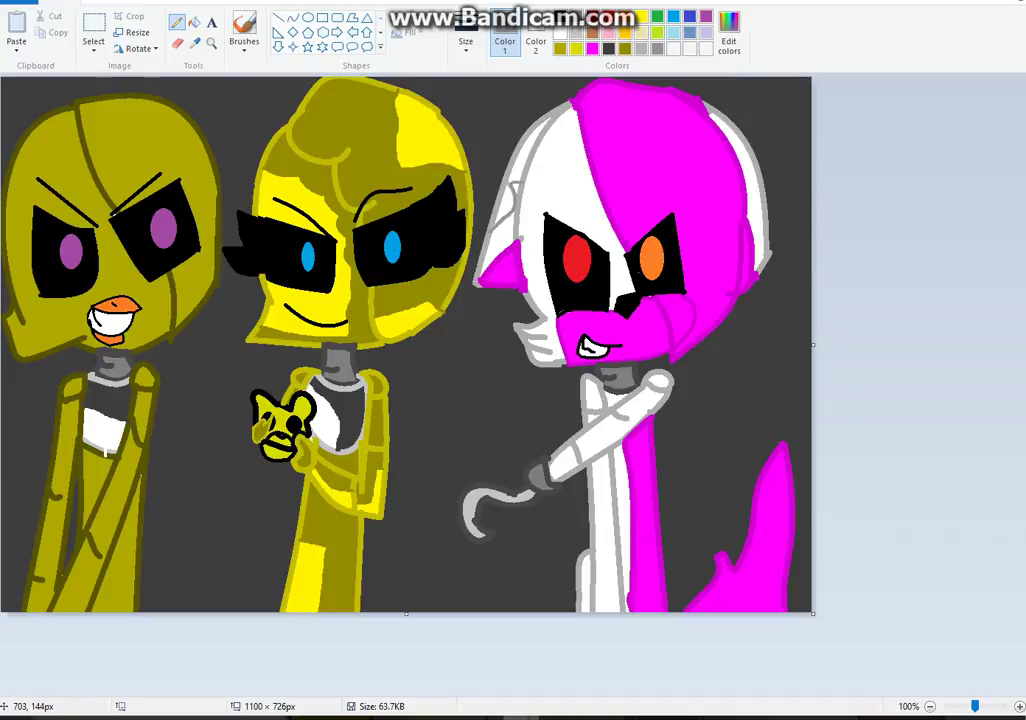
mouse_move(559, 197)
left_mouse_down()
mouse_move(536, 218)
mouse_move(536, 280)
mouse_move(551, 314)
left_mouse_up()
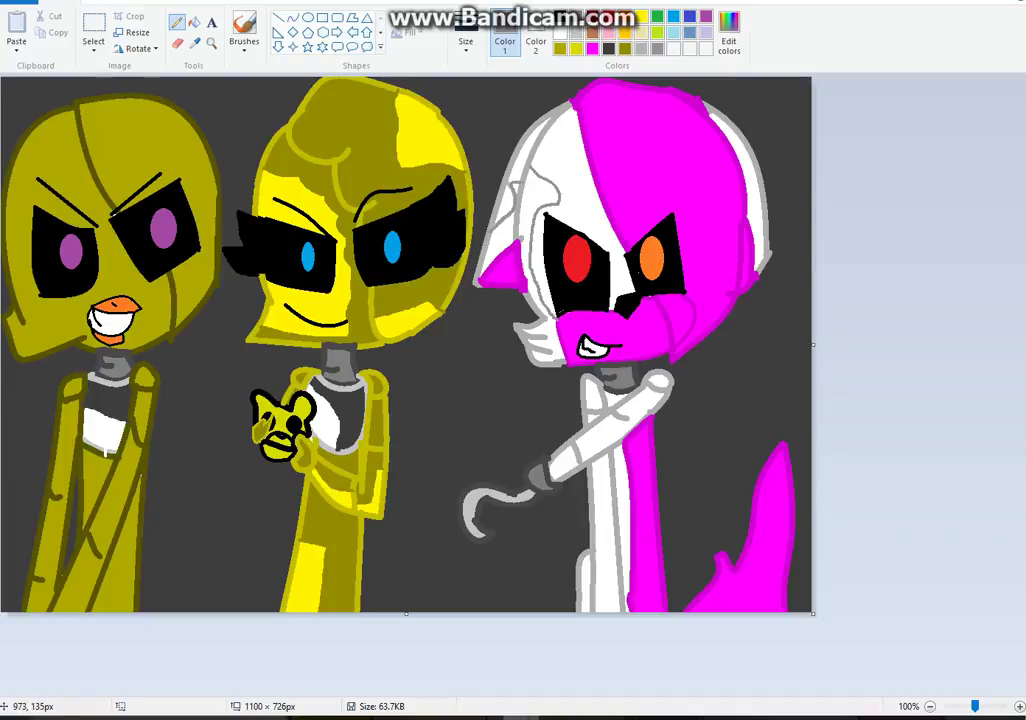
mouse_move(593, 483)
left_mouse_down()
mouse_move(606, 497)
mouse_move(611, 612)
left_mouse_up()
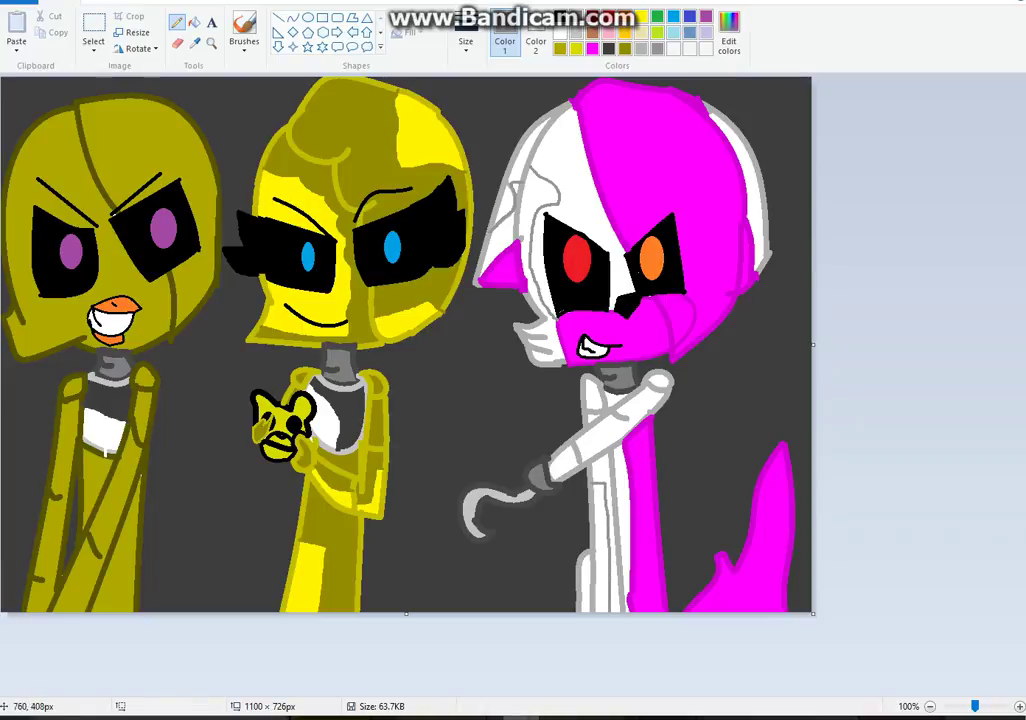
Fill the right character's arm and the shadowed areas of its white torso, face and lower hair with medium gray
left_click(194, 21)
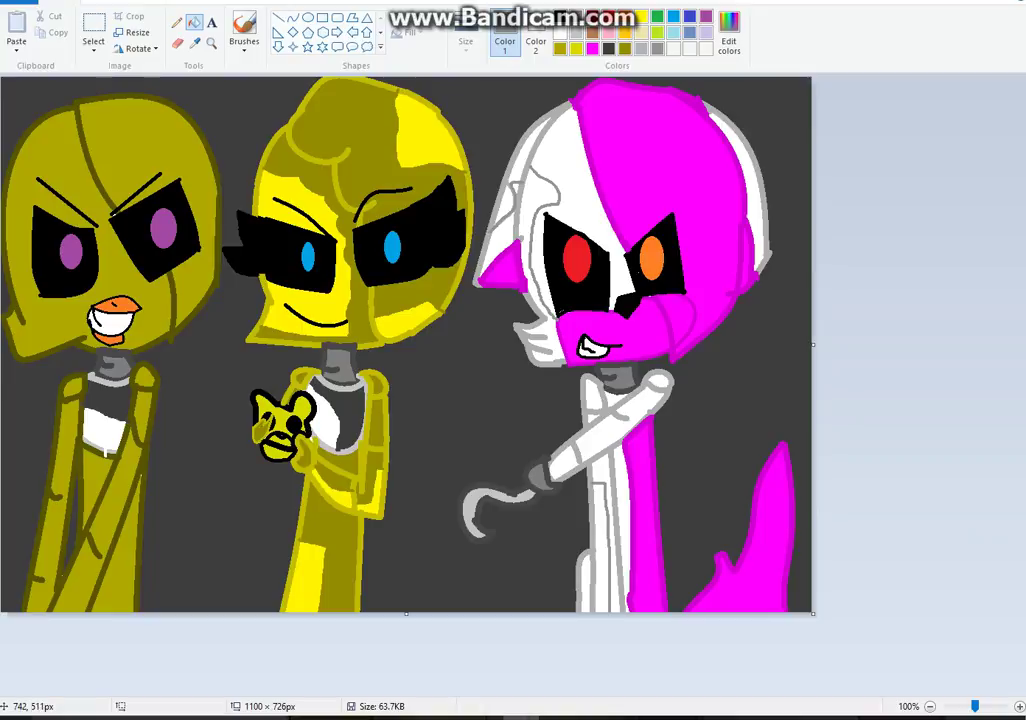
left_click(626, 422)
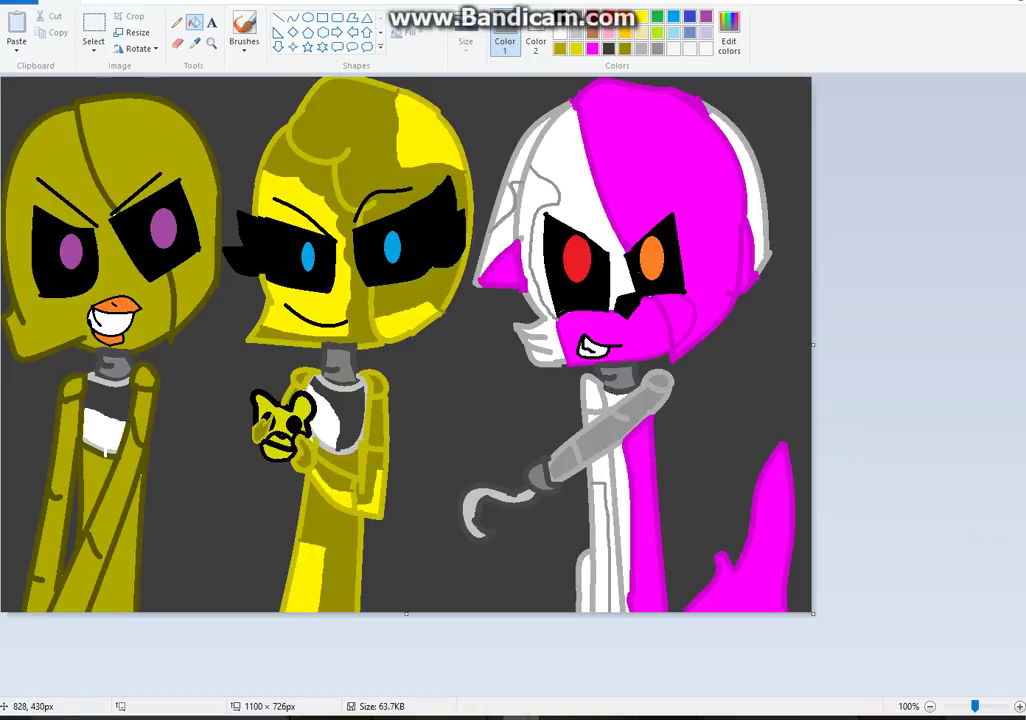
left_click(594, 400)
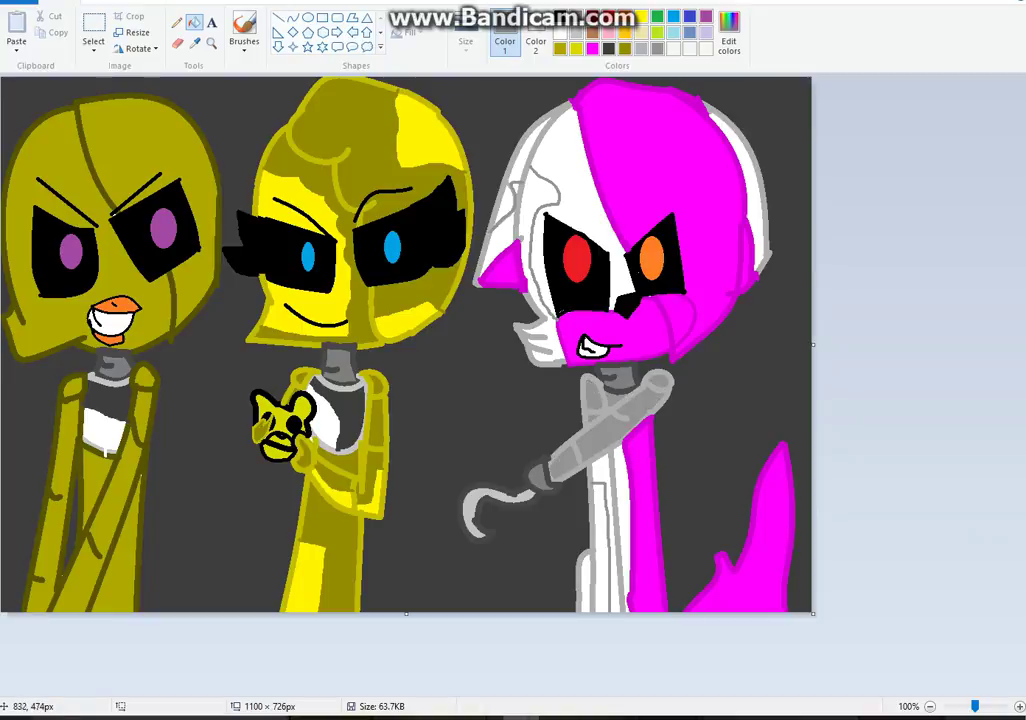
left_click(621, 473)
left_click(604, 471)
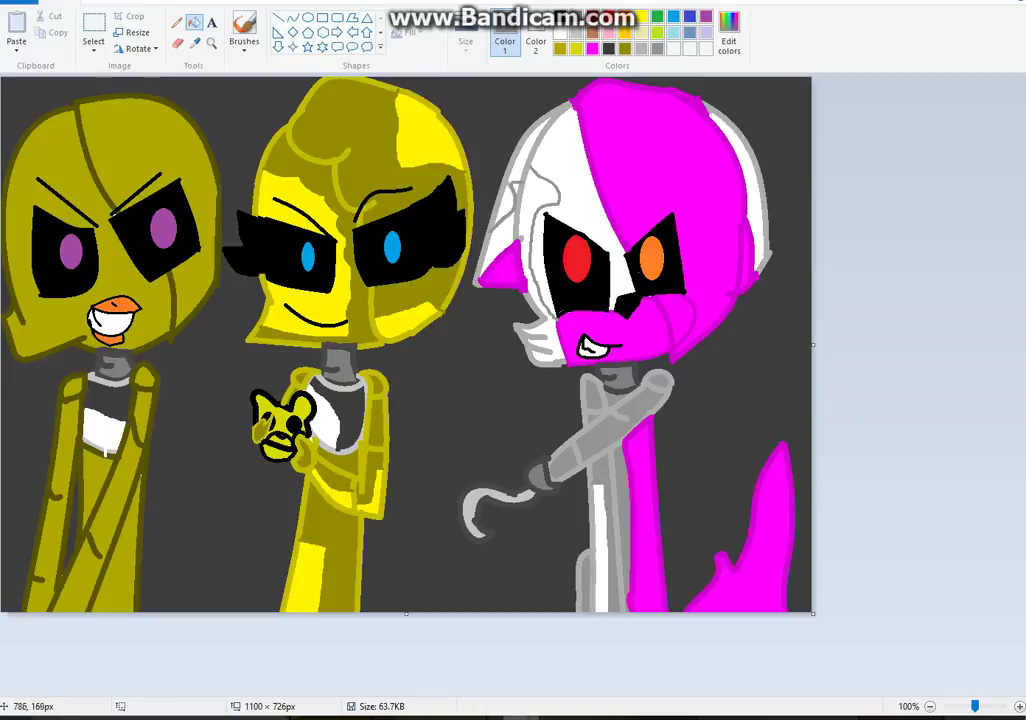
left_click(571, 197)
left_click(506, 224)
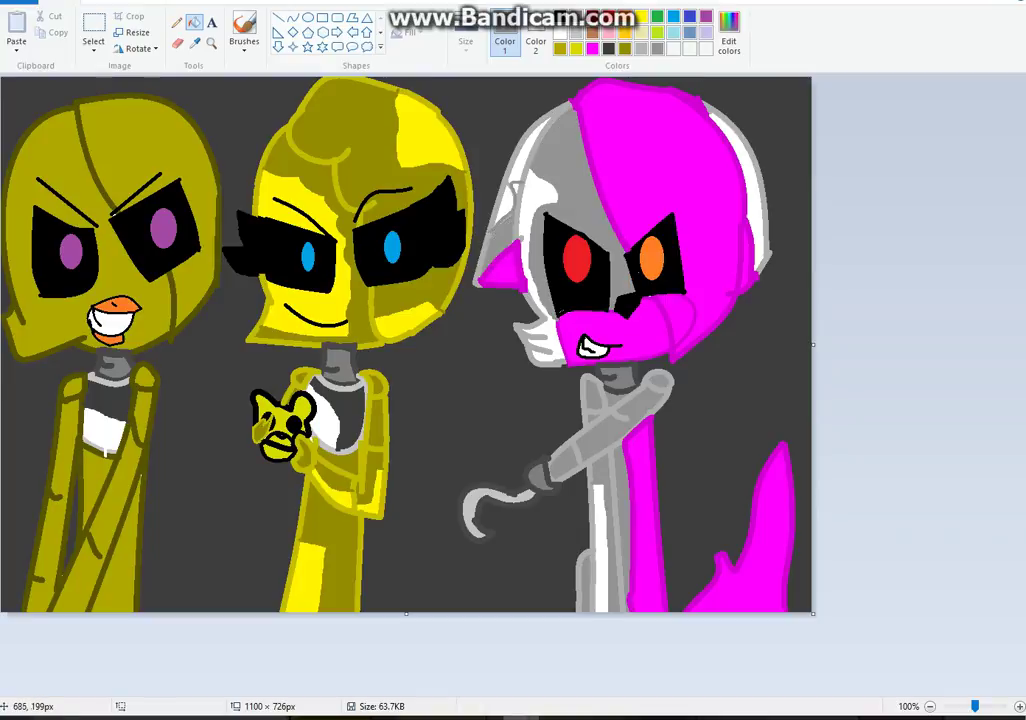
Fill the right character's outer hair strip medium gray and pencil shadow boundaries in dark purple (132, 0, 132) on its magenta head, ear, muzzle, torso and tail
left_click(753, 214)
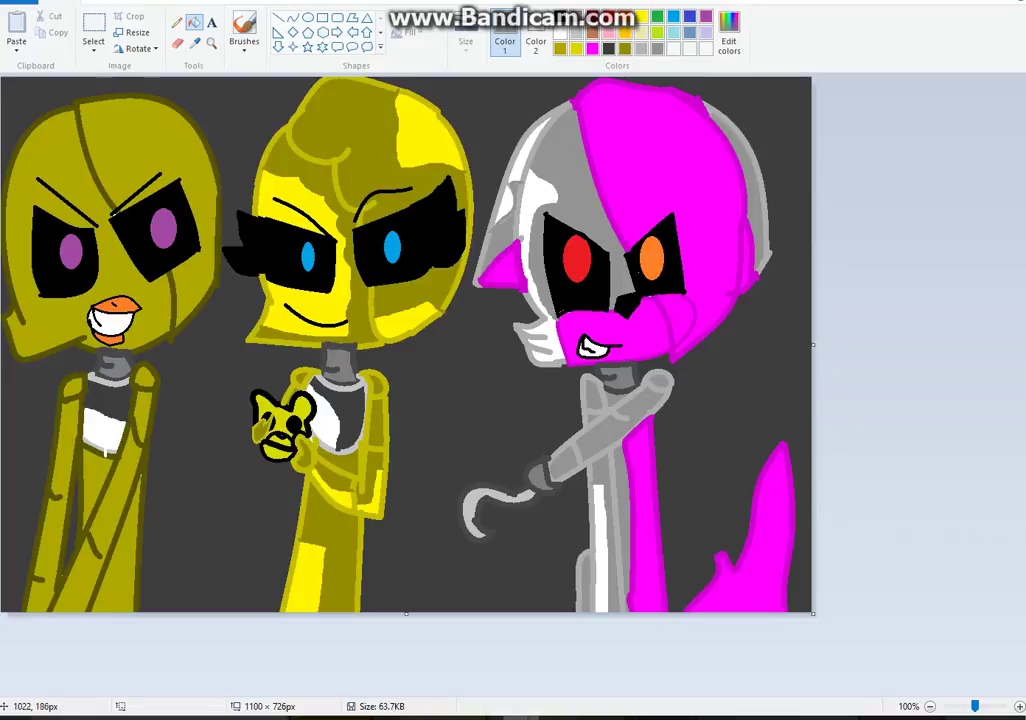
left_click(729, 33)
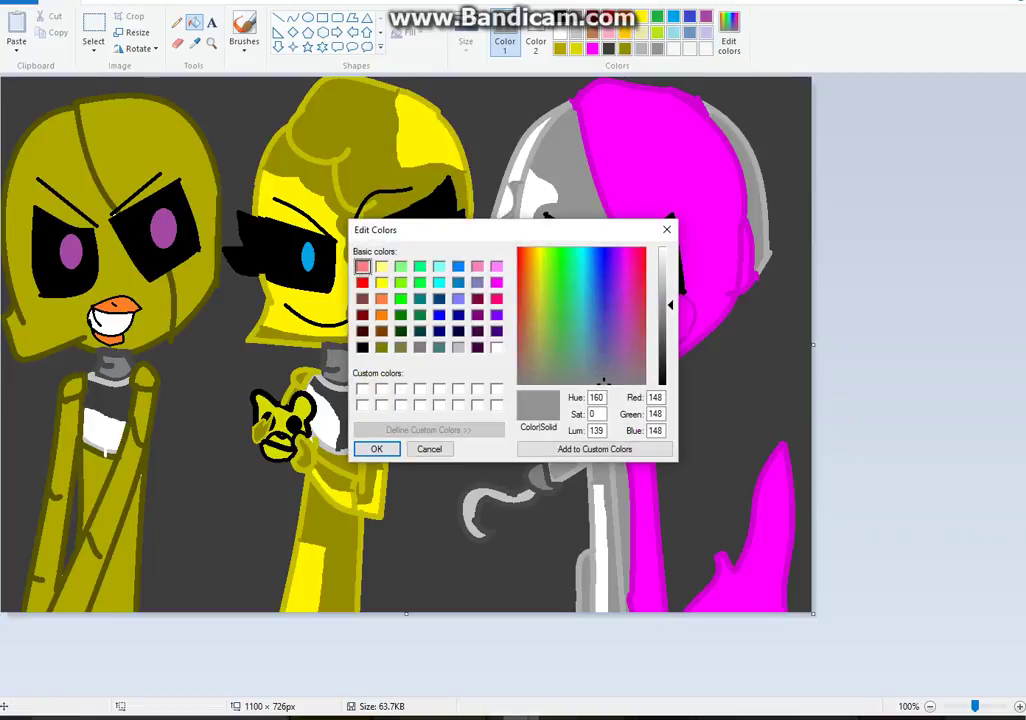
left_click(496, 282)
left_click(662, 348)
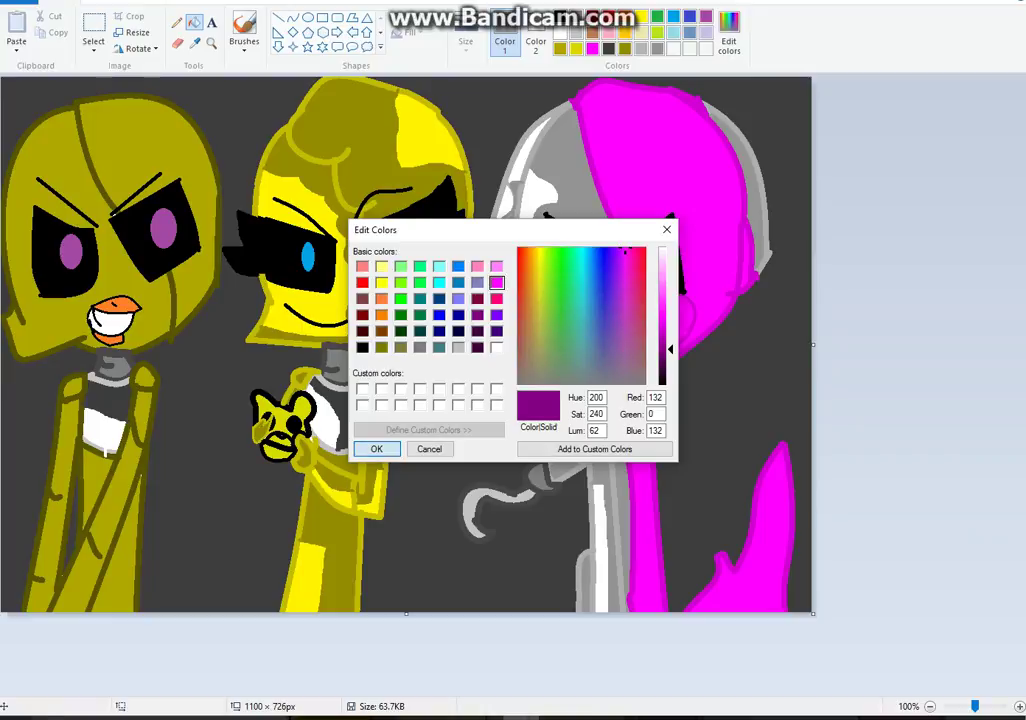
left_click(376, 448)
left_click(177, 22)
left_click_drag(682, 218, 651, 91)
left_click_drag(684, 219, 734, 266)
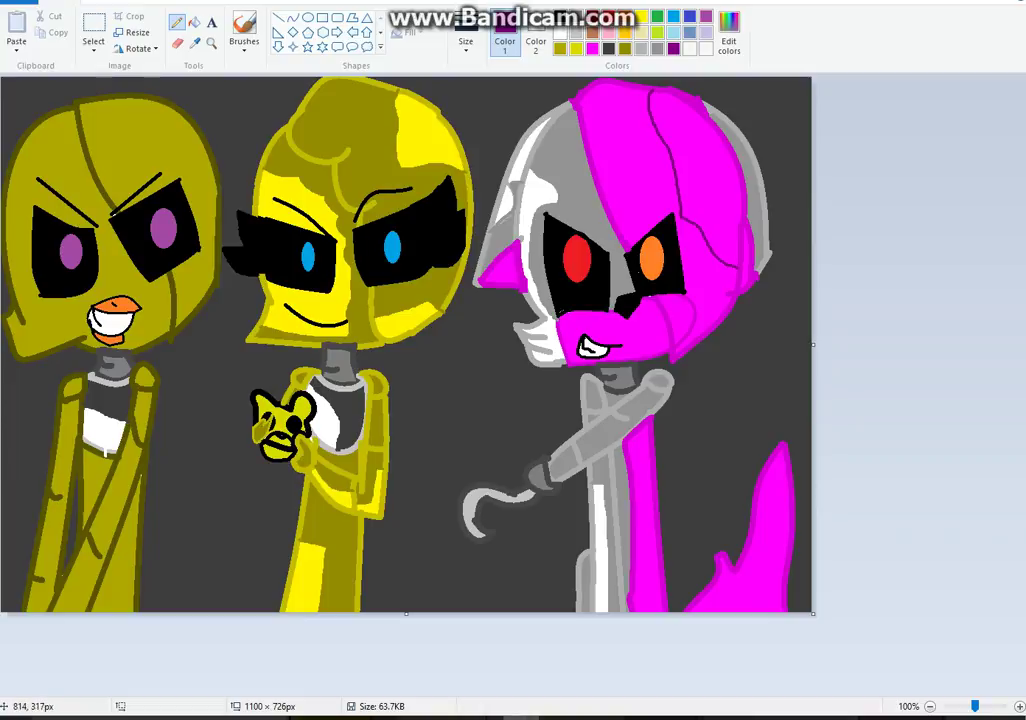
mouse_move(558, 336)
left_mouse_down()
mouse_move(602, 324)
mouse_move(639, 334)
mouse_move(645, 357)
left_mouse_up()
left_click_drag(638, 476, 643, 619)
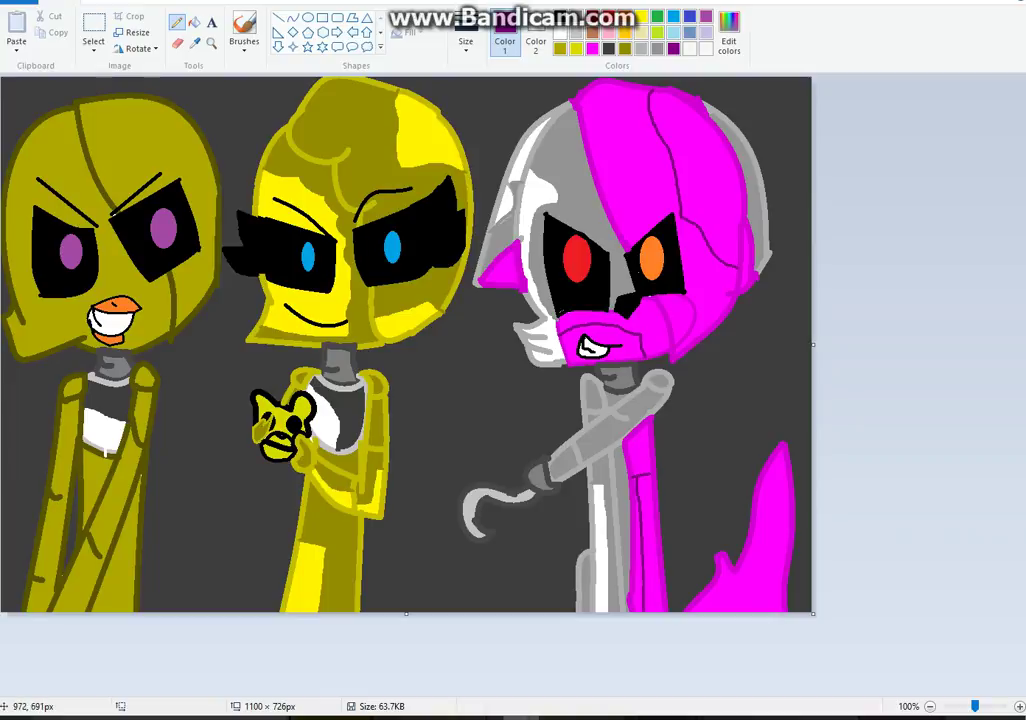
mouse_move(713, 585)
left_mouse_down()
mouse_move(740, 591)
mouse_move(792, 541)
left_mouse_up()
Fill the shadowed areas of the right character's magenta muzzle, head, torso and tail with dark purple
left_click(194, 21)
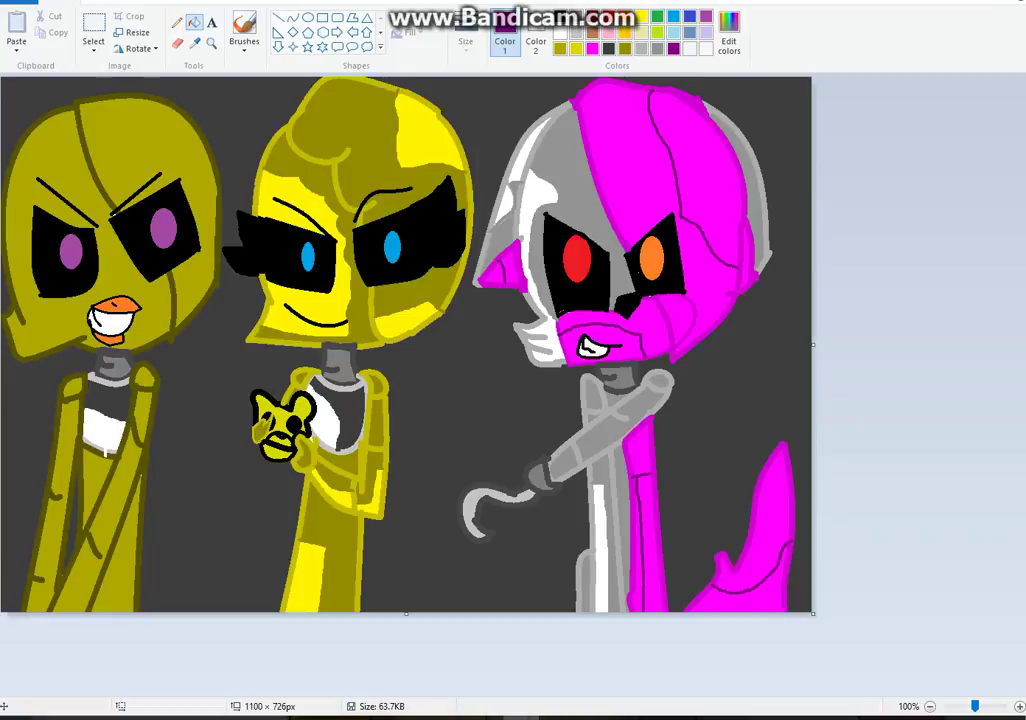
left_click(612, 318)
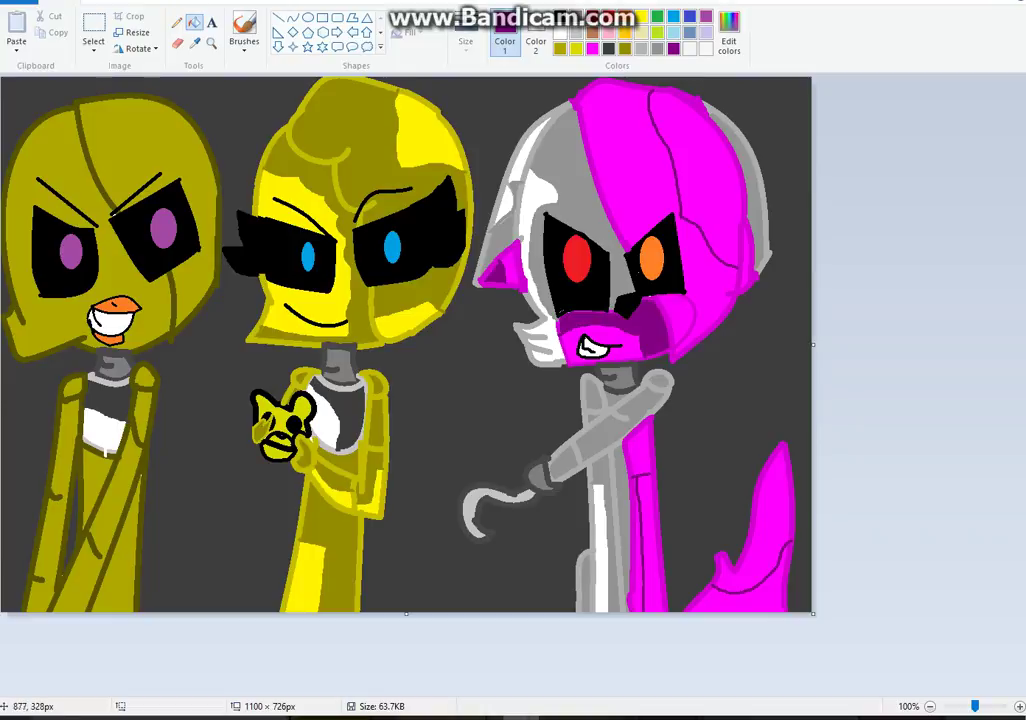
left_click(665, 205)
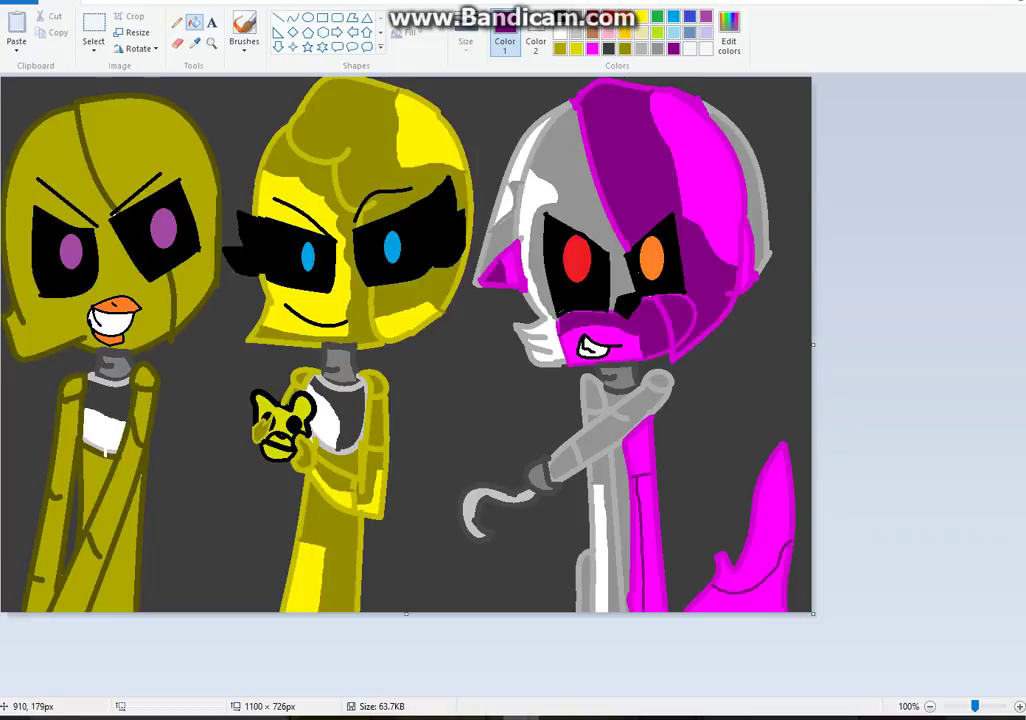
left_click(638, 450)
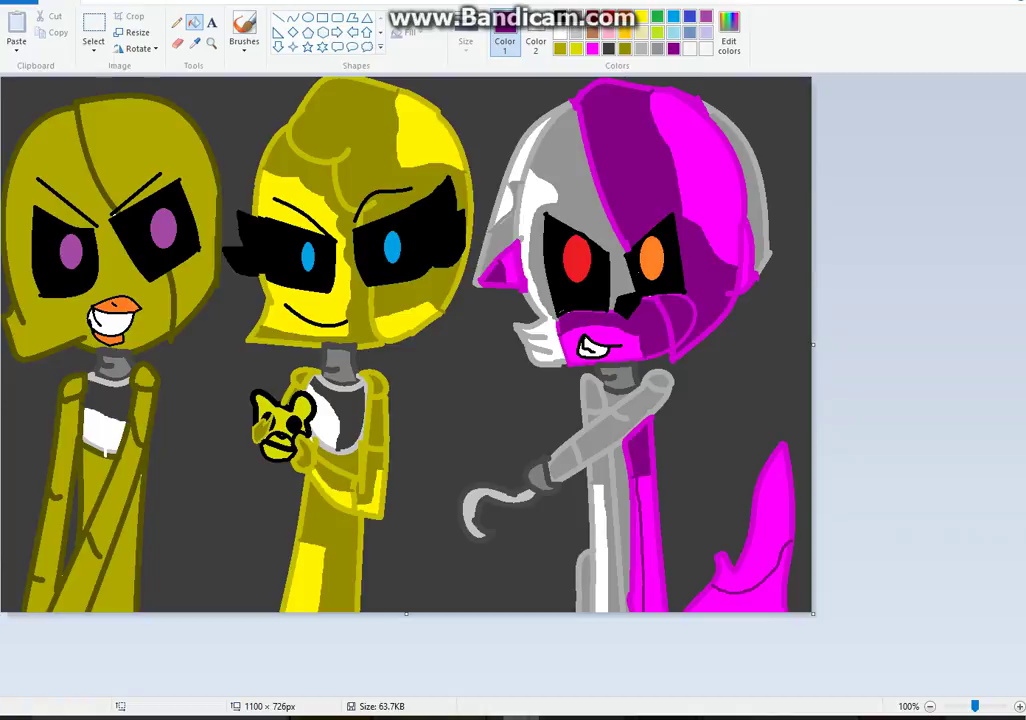
left_click(636, 560)
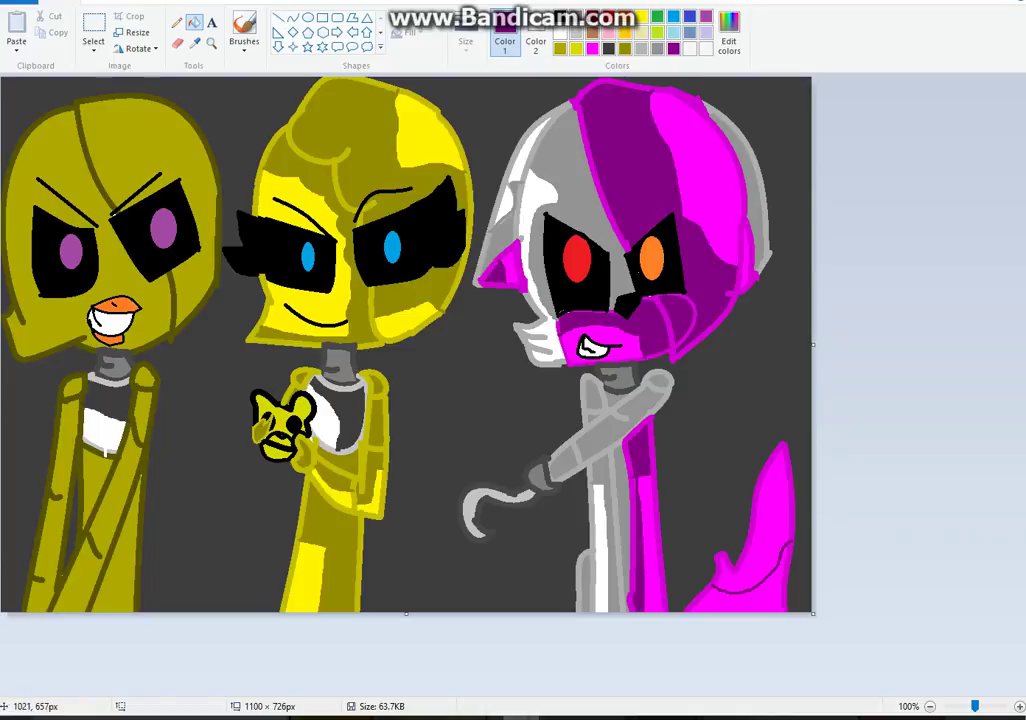
left_click(753, 570)
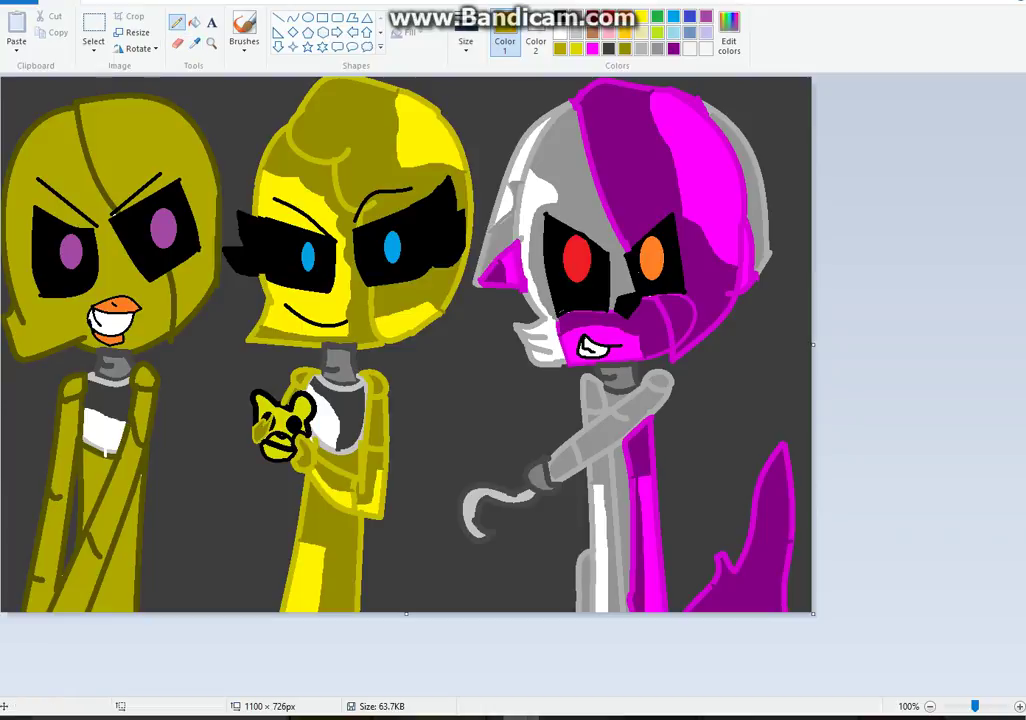
Mix a very dark olive and pencil shadow boundaries on the left character's head, face and lower torso
left_click(729, 34)
left_click(668, 348)
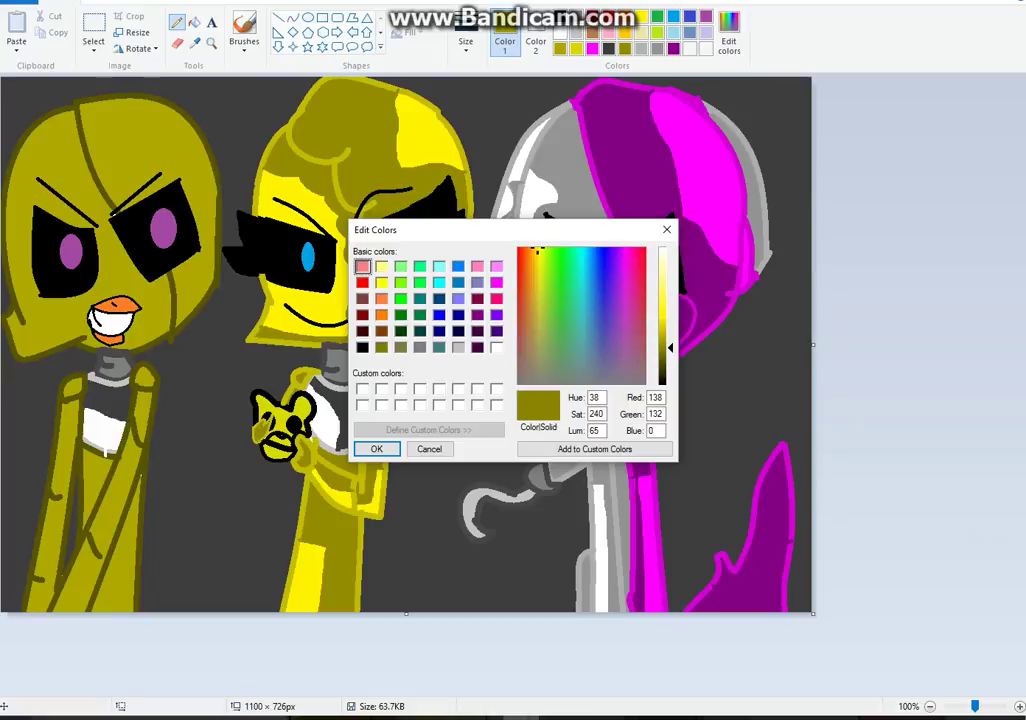
left_click(662, 367)
left_click(376, 448)
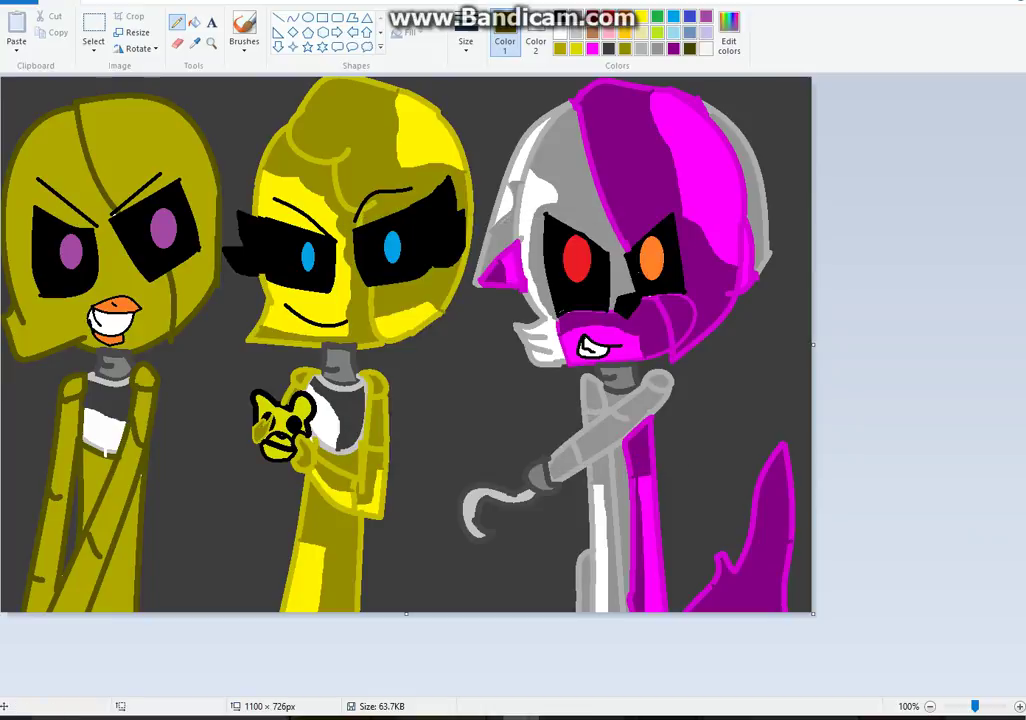
mouse_move(128, 165)
left_mouse_down()
mouse_move(120, 111)
mouse_move(173, 158)
left_mouse_up()
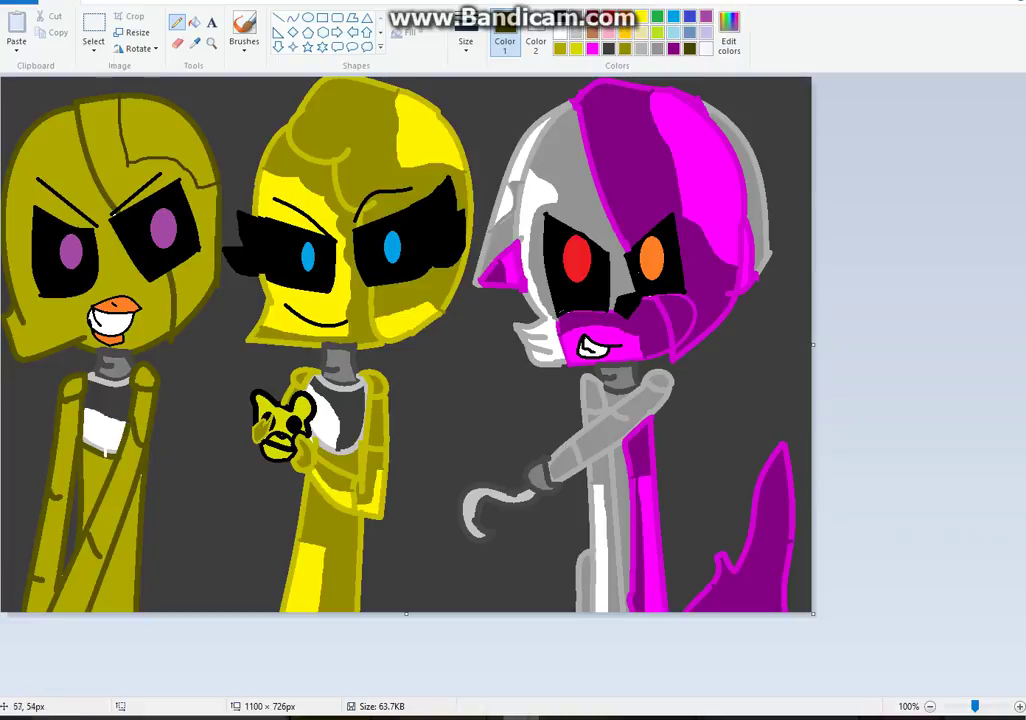
left_click_drag(35, 96, 98, 238)
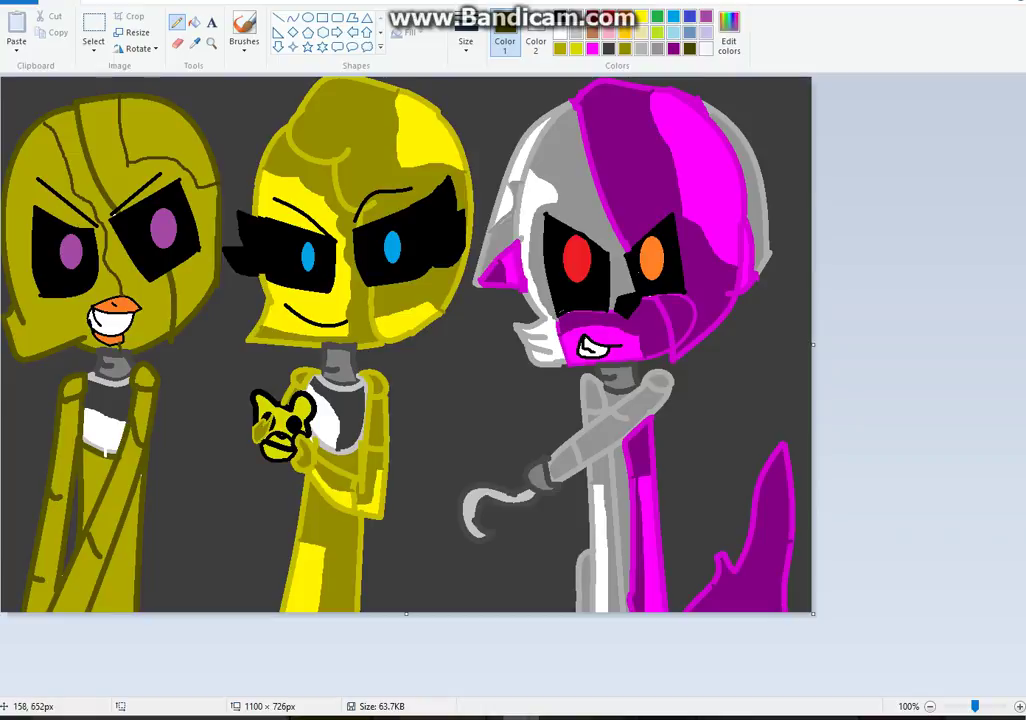
left_click_drag(117, 557, 125, 612)
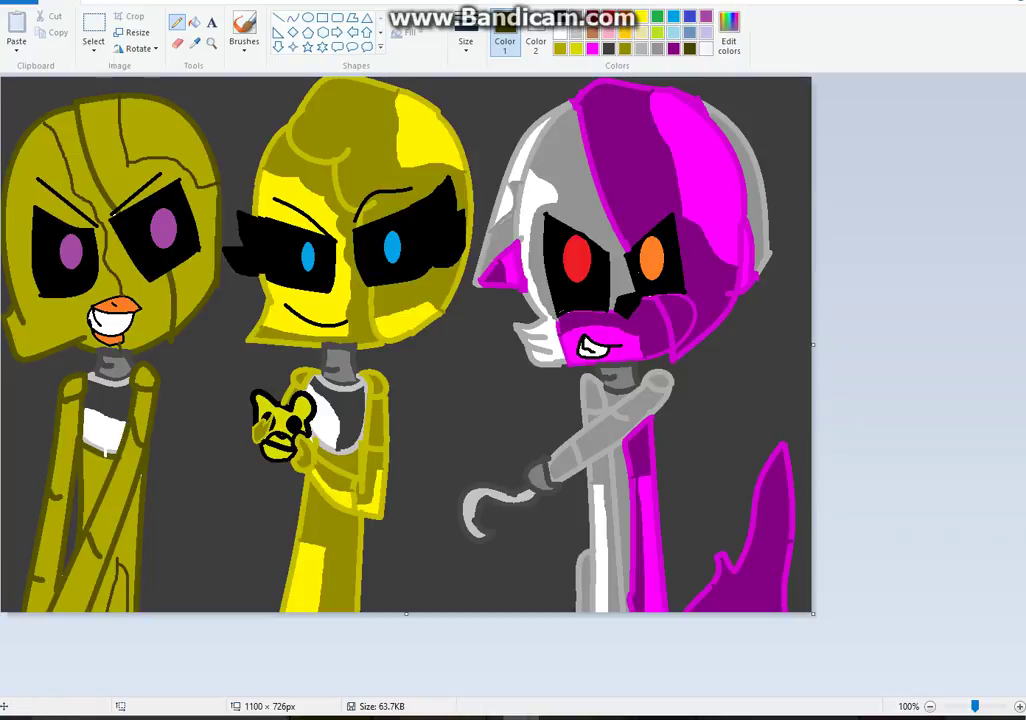
Fill the left character's arms, torso and the shadowed areas of its head with the very dark olive
left_click(194, 20)
left_click(105, 400)
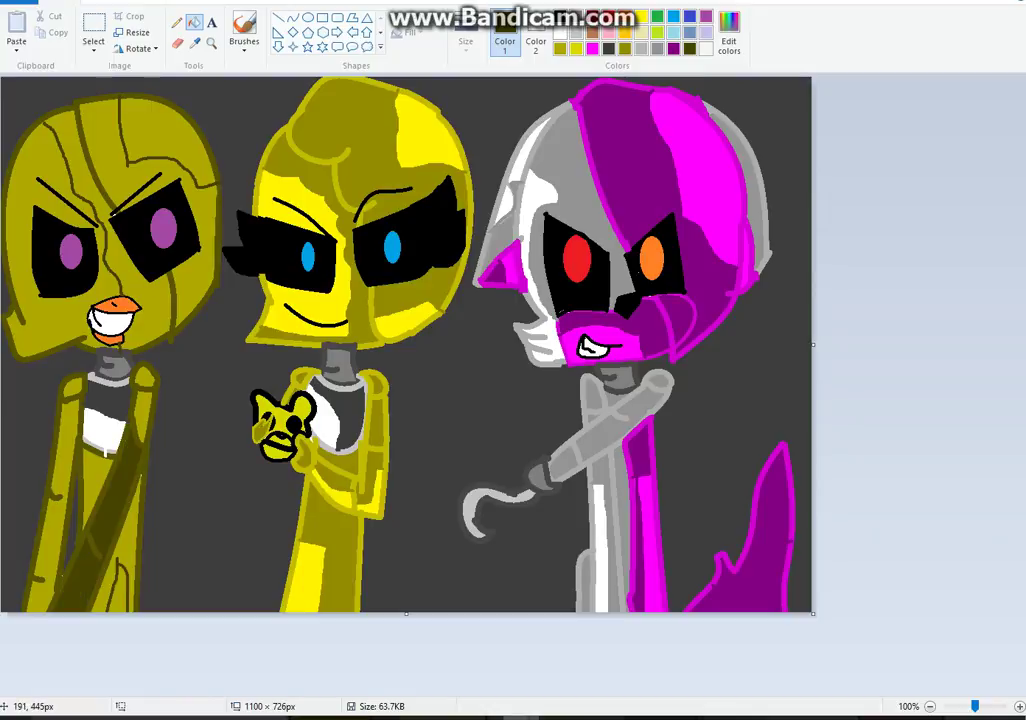
left_click(87, 496)
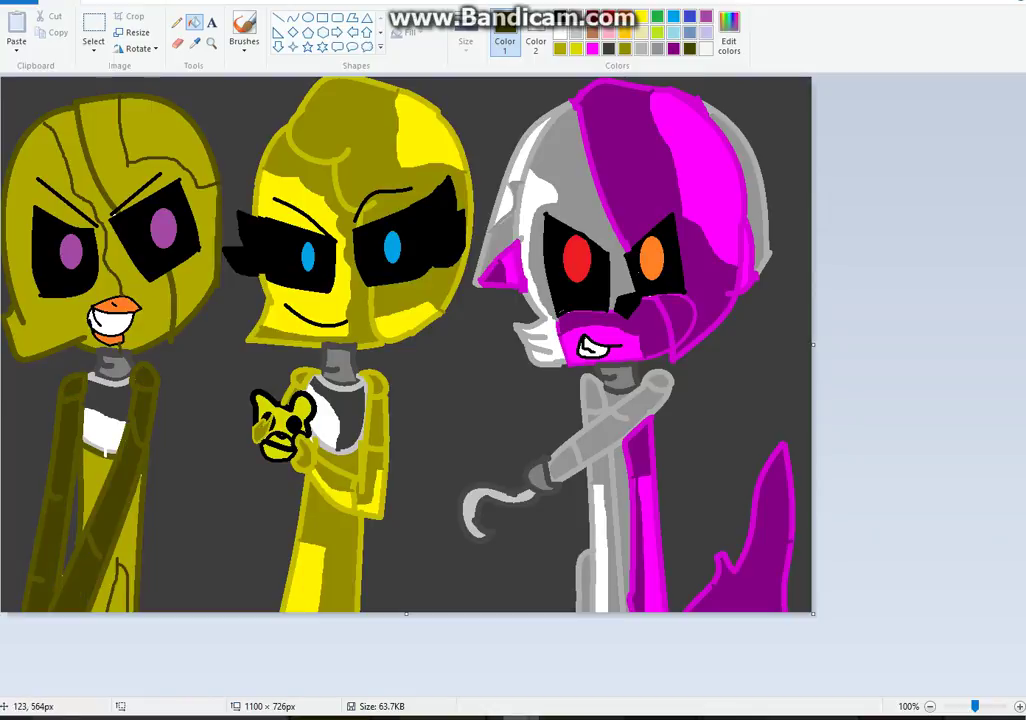
left_click(92, 493)
left_click(128, 273)
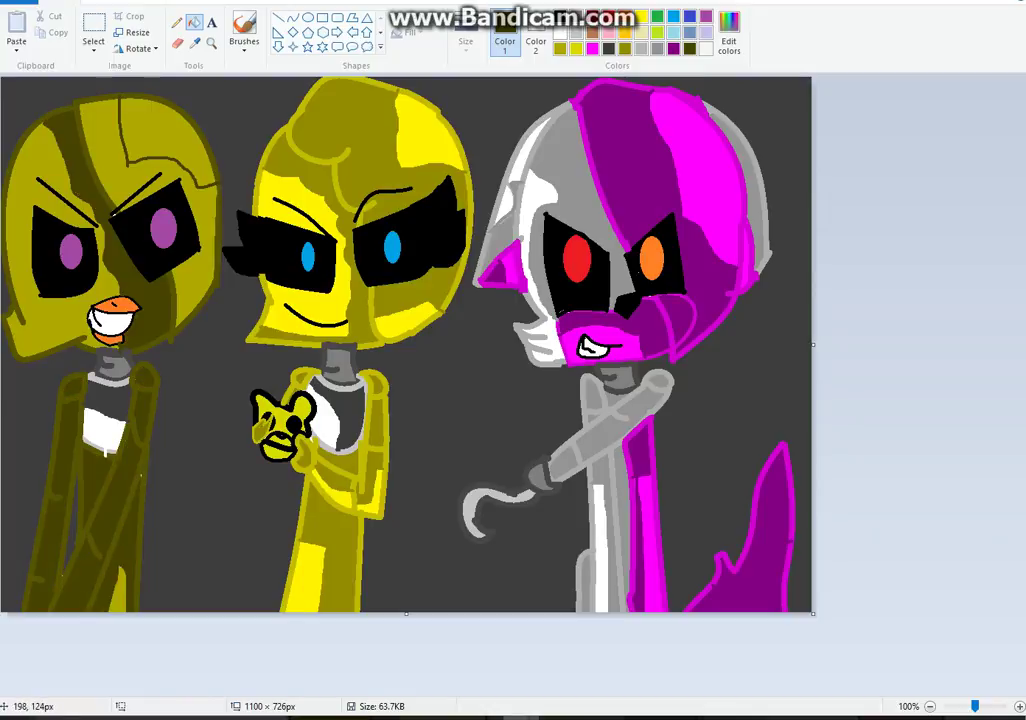
left_click(115, 85)
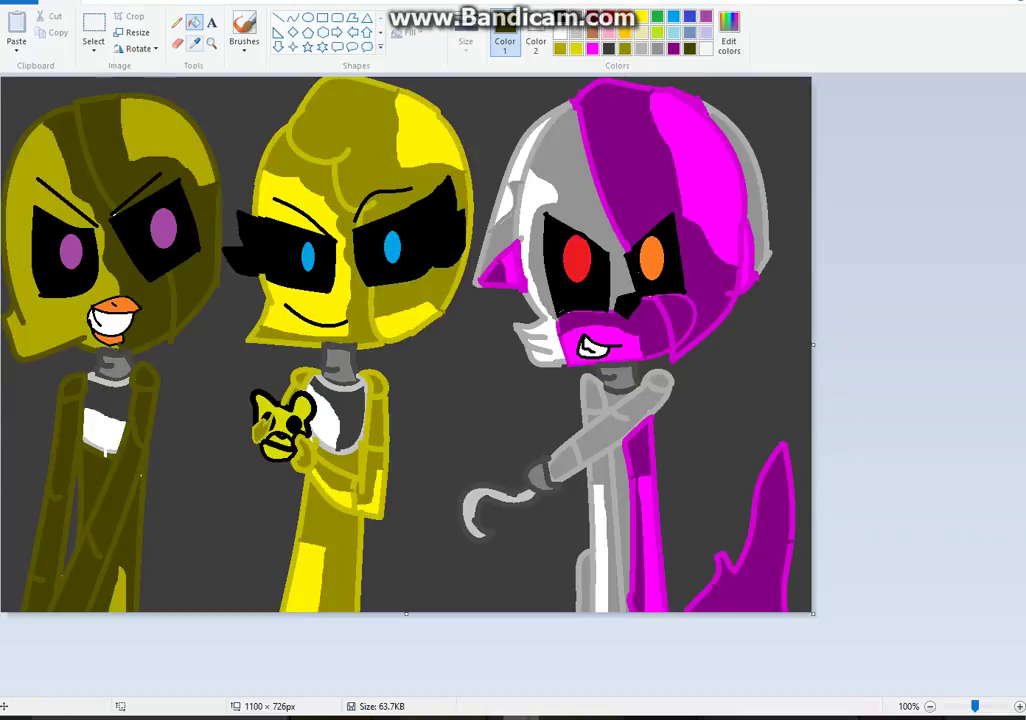
Shade the background between the characters with a near-black gray, penciling boundaries that leave lighter patches along its upper and right edges
left_click(729, 33)
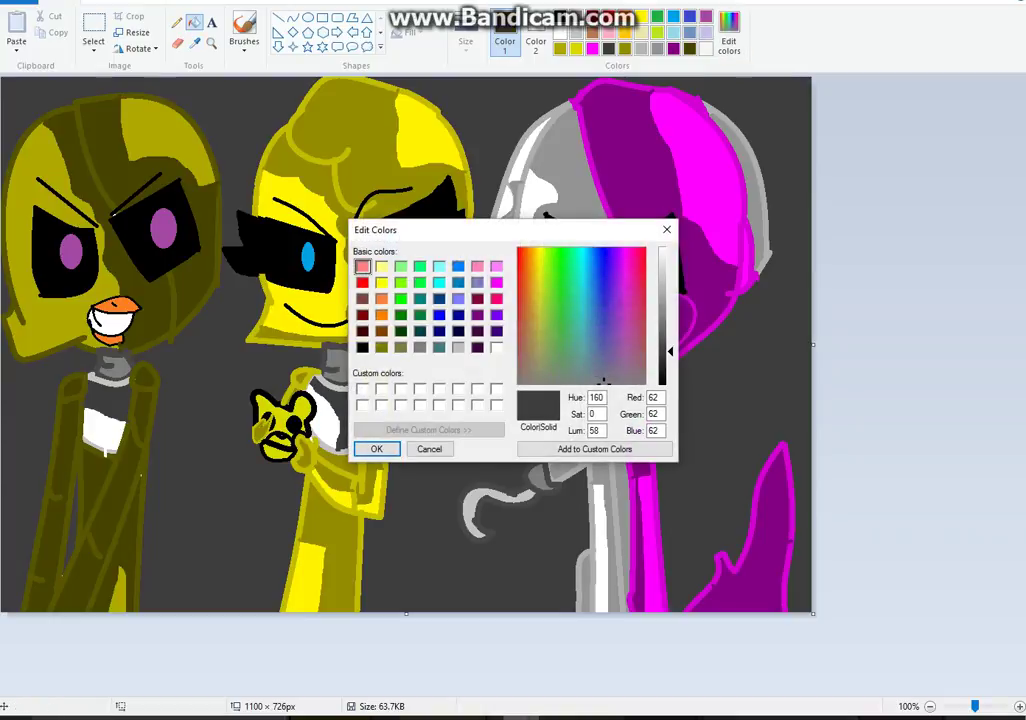
left_click(664, 366)
left_click(377, 449)
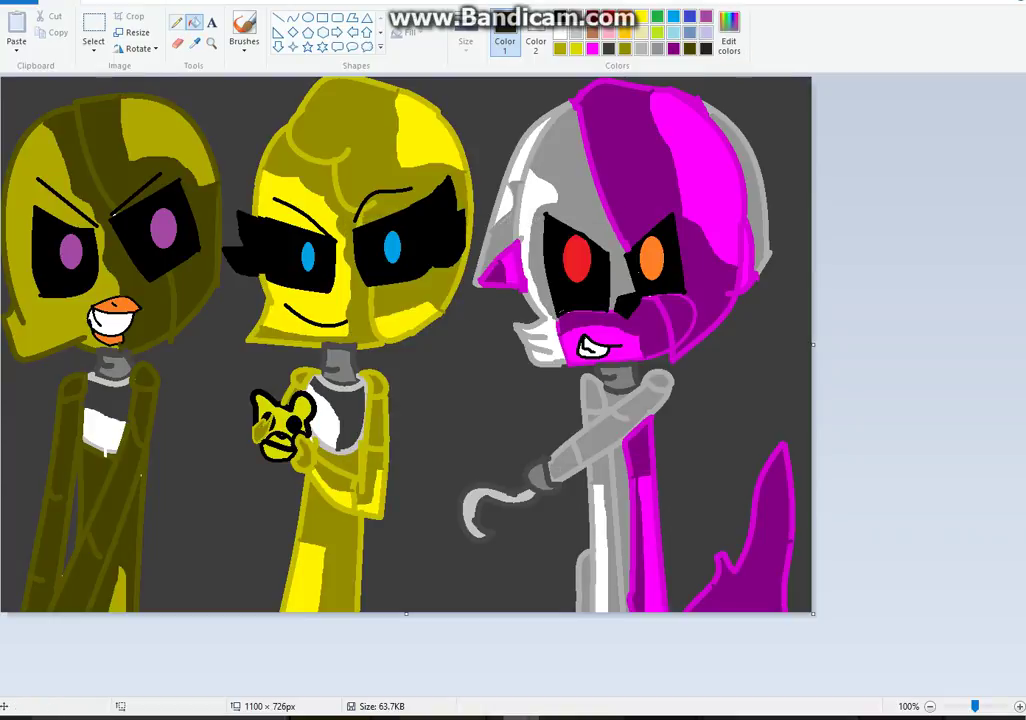
left_click(177, 23)
mouse_move(212, 78)
left_mouse_down()
mouse_move(227, 102)
mouse_move(275, 78)
left_mouse_up()
mouse_move(481, 103)
left_mouse_down()
mouse_move(474, 78)
mouse_move(513, 80)
left_mouse_up()
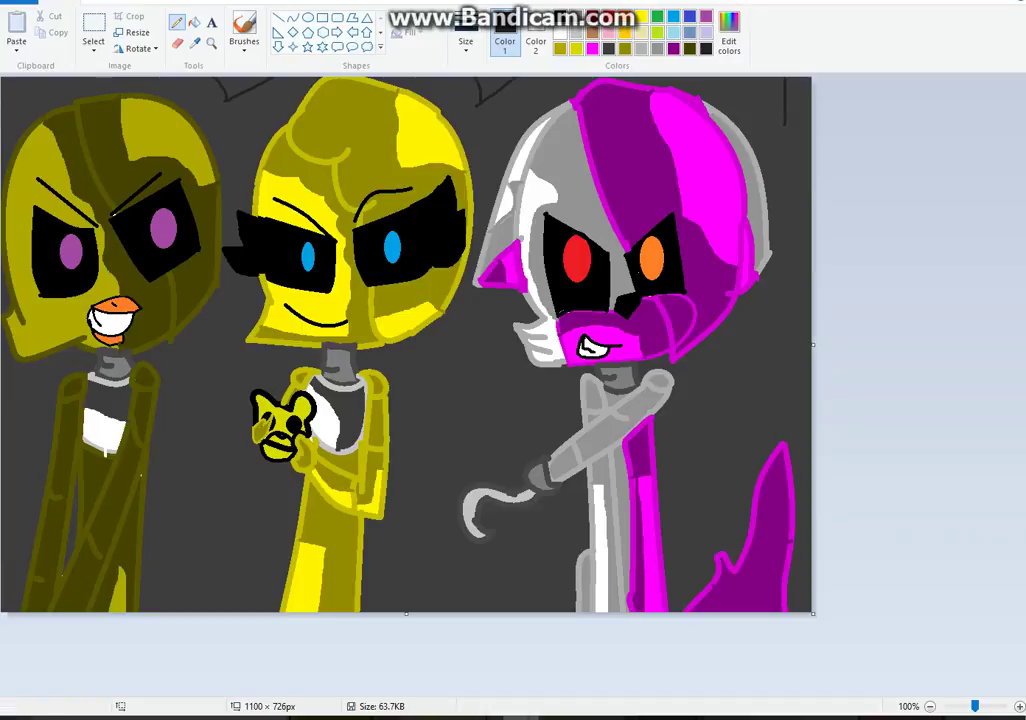
mouse_move(785, 121)
left_mouse_down()
mouse_move(778, 335)
mouse_move(802, 418)
left_mouse_up()
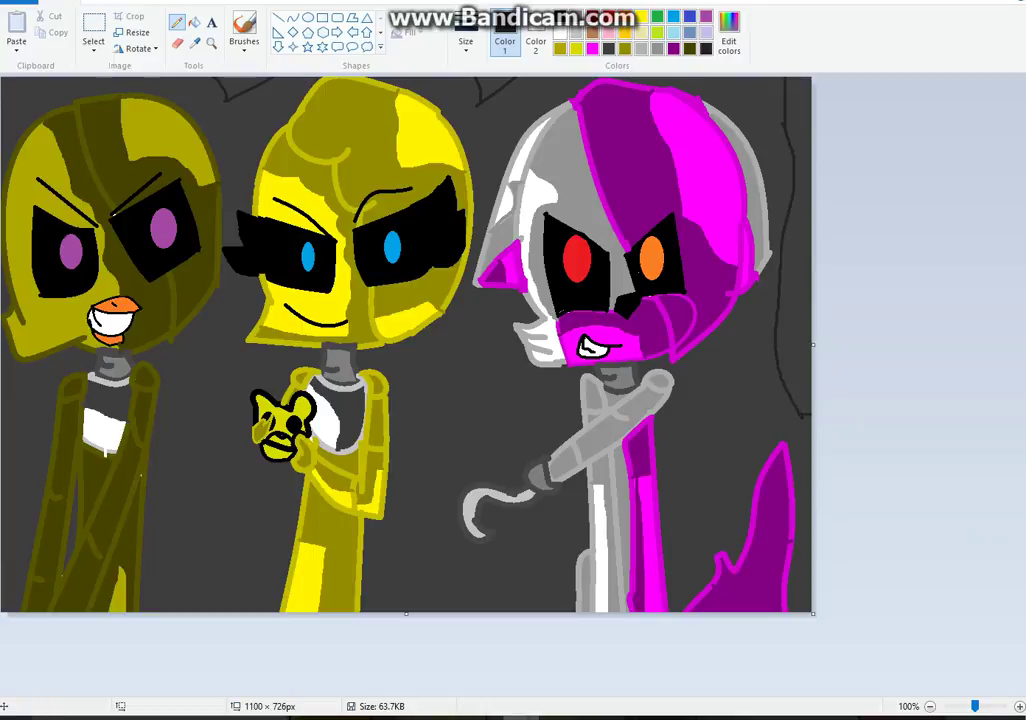
left_click(194, 21)
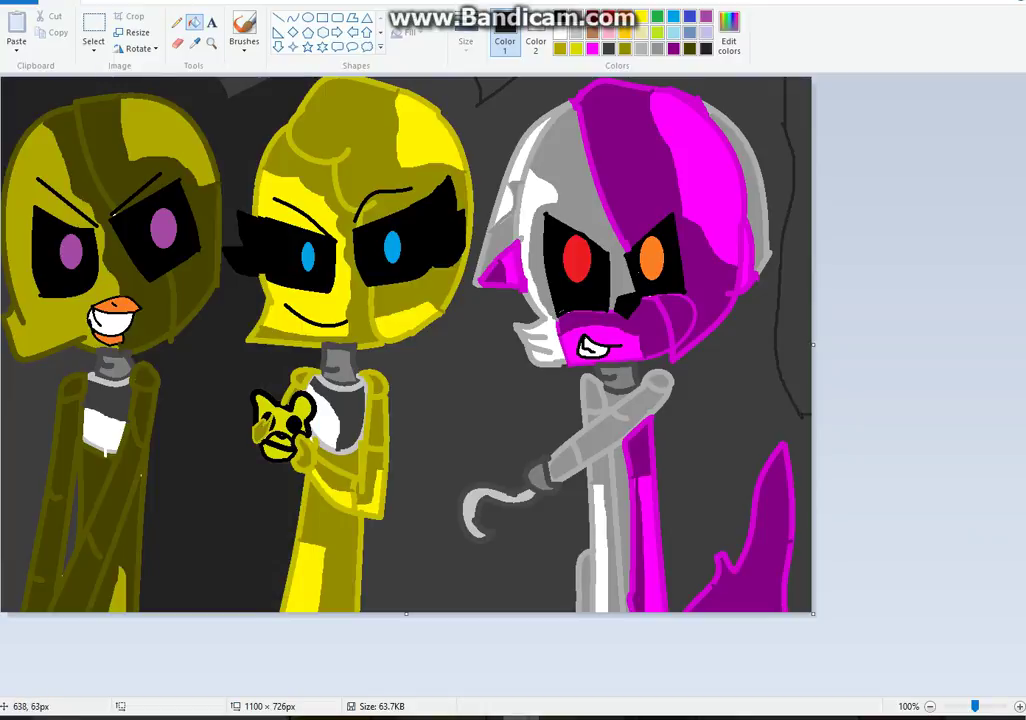
left_click(471, 123)
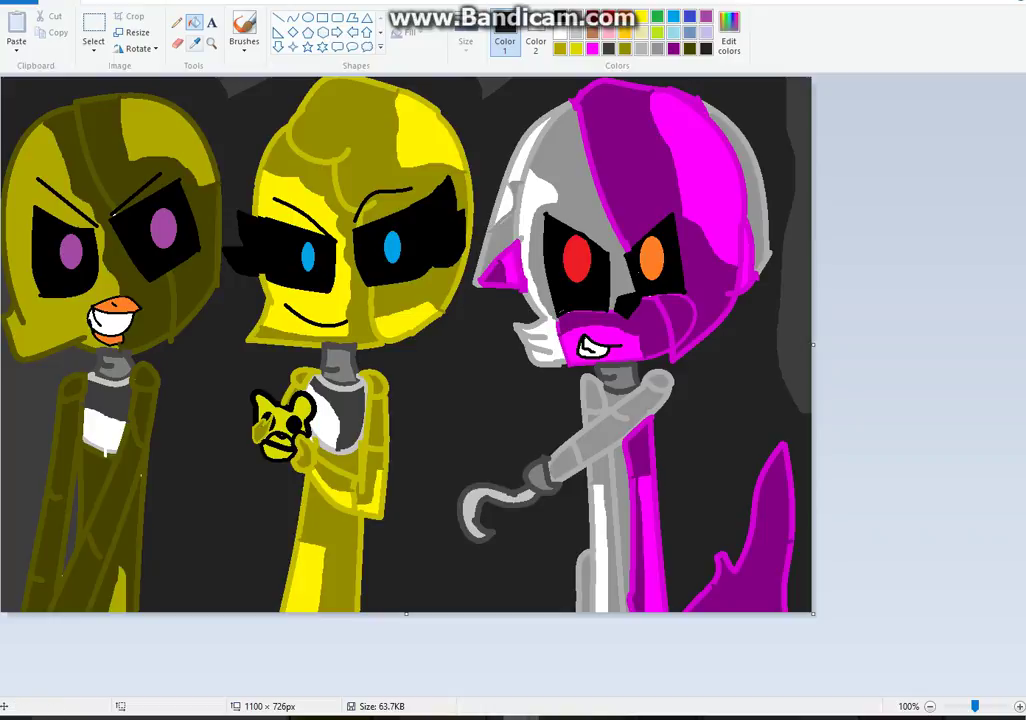
Pencil thin dark red blood drips running down from both eyes of the yellow mask held by the middle character
left_click(211, 43)
left_click(308, 428)
left_click(344, 463)
left_click(401, 349)
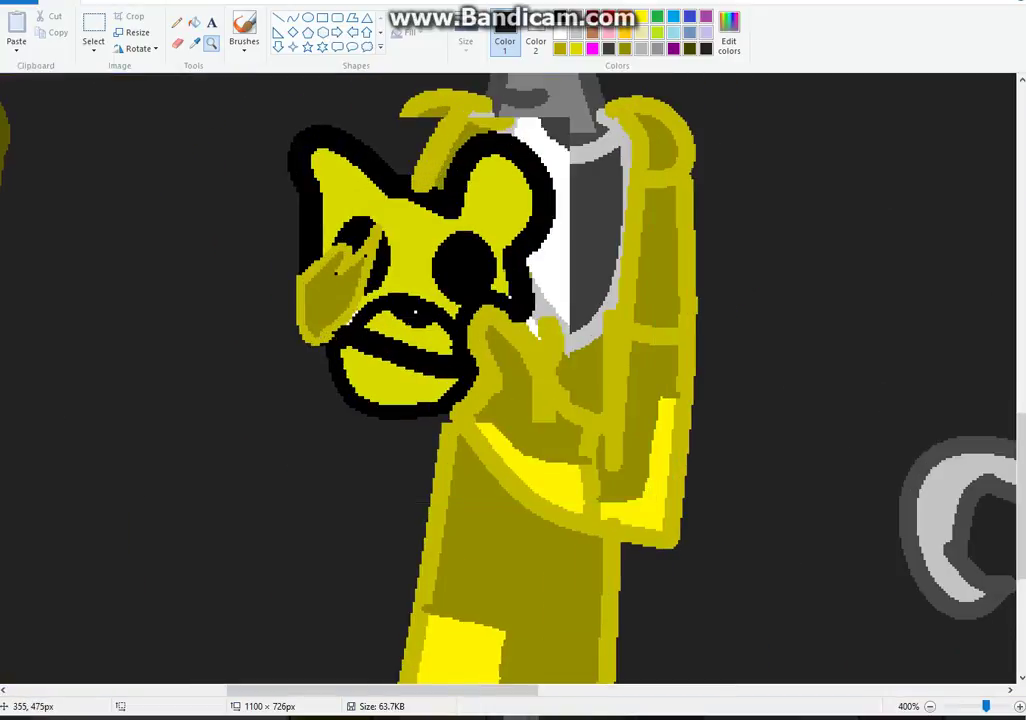
left_click(176, 21)
left_click(592, 17)
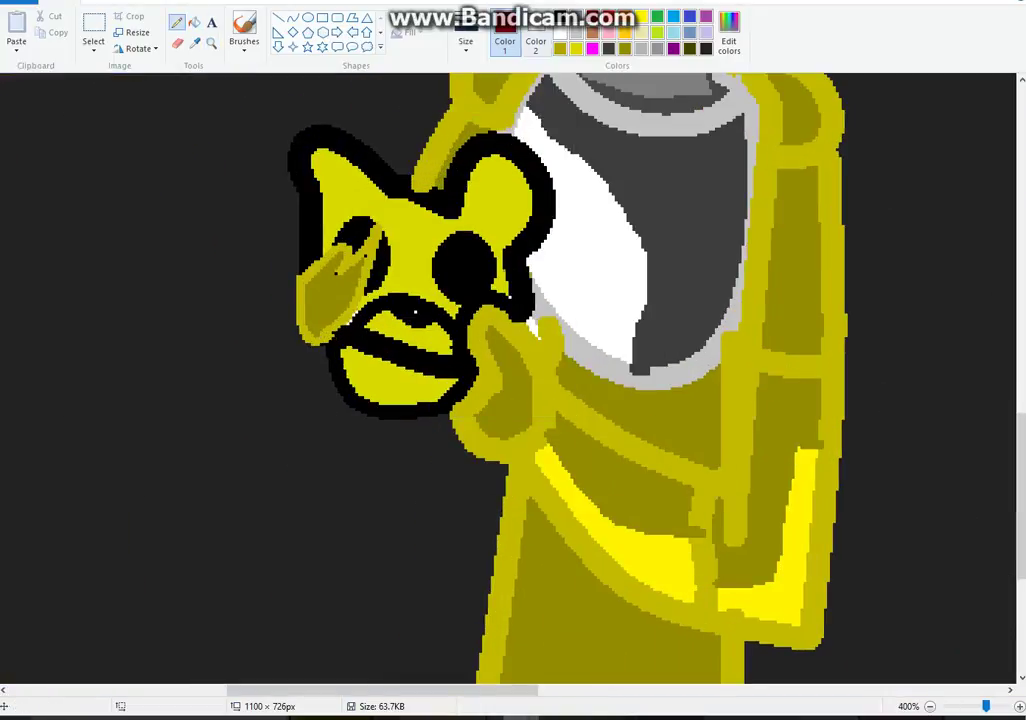
left_click(465, 40)
left_click(501, 162)
mouse_move(449, 290)
left_mouse_down()
mouse_move(465, 408)
mouse_move(453, 410)
left_mouse_up()
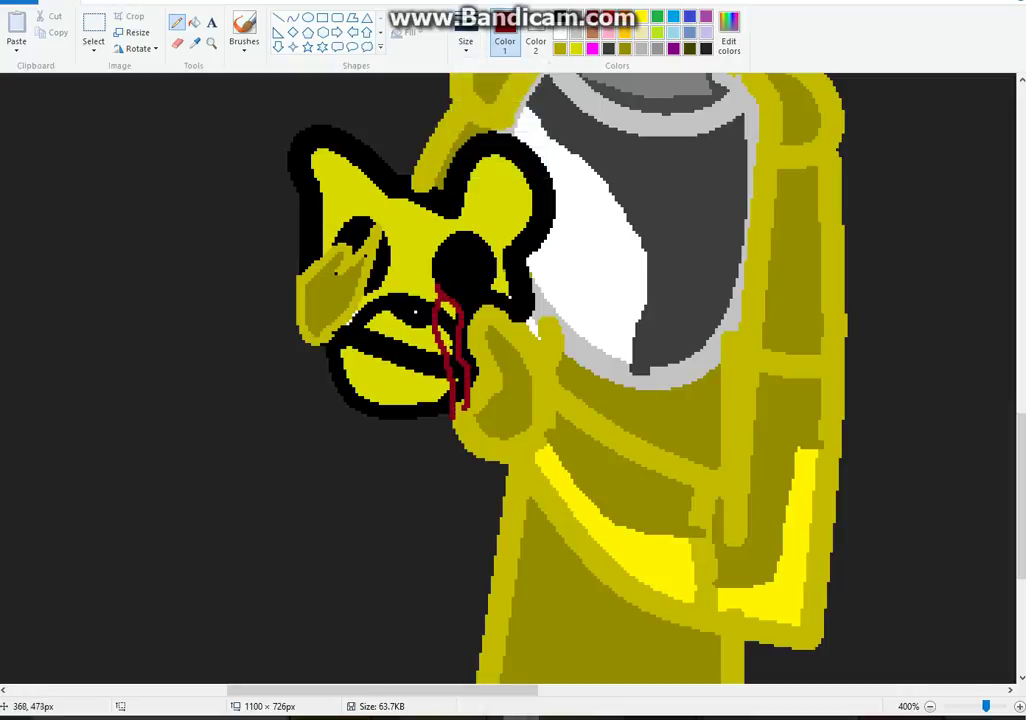
mouse_move(379, 282)
left_mouse_down()
mouse_move(335, 317)
mouse_move(325, 386)
mouse_move(363, 332)
mouse_move(383, 426)
left_mouse_up()
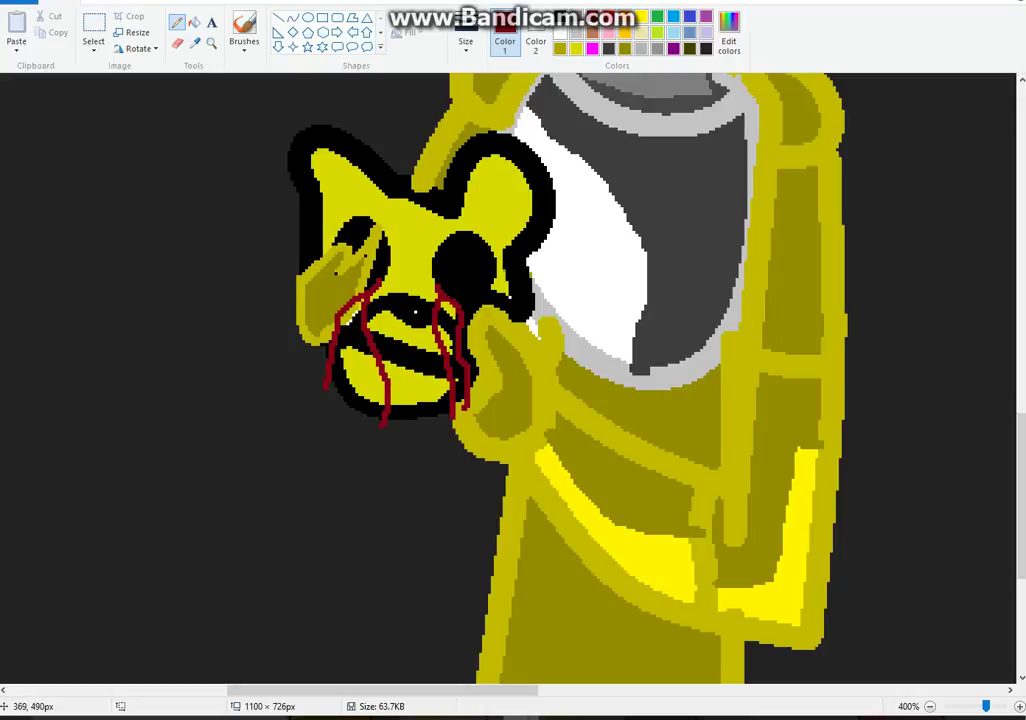
mouse_move(356, 302)
left_mouse_down()
mouse_move(358, 438)
mouse_move(391, 460)
left_mouse_up()
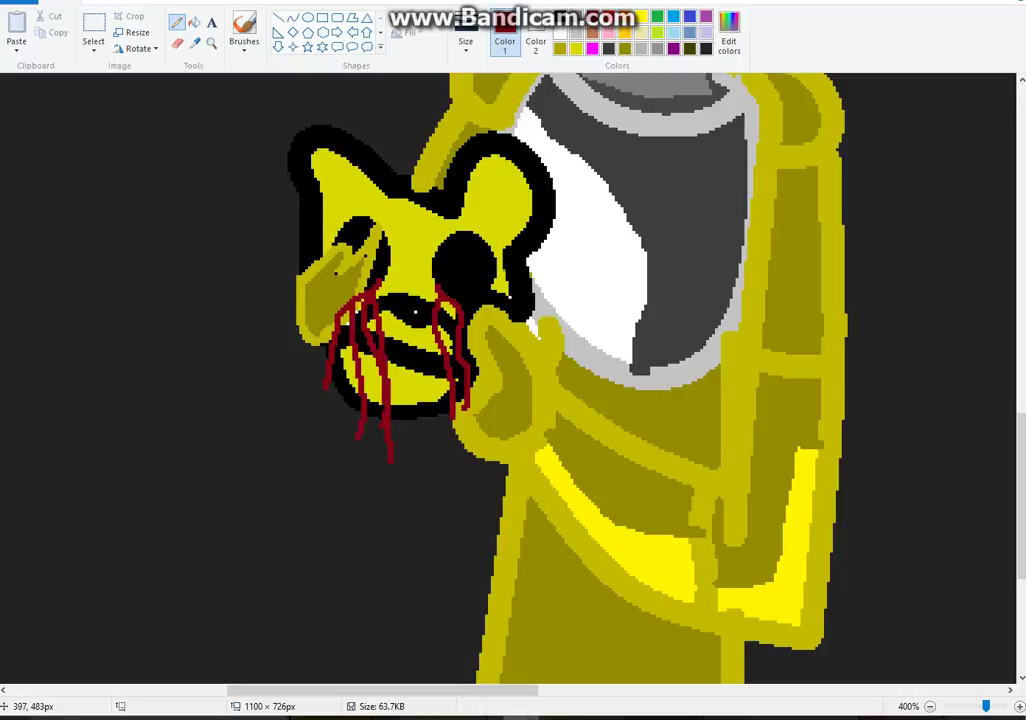
Thicken and lengthen the dark red blood streams below the mask's eyes with additional pencil strokes
left_click_drag(458, 356, 466, 470)
left_click_drag(437, 292, 452, 499)
left_click_drag(337, 294, 374, 462)
left_click_drag(359, 355, 393, 477)
left_click_drag(357, 309, 391, 490)
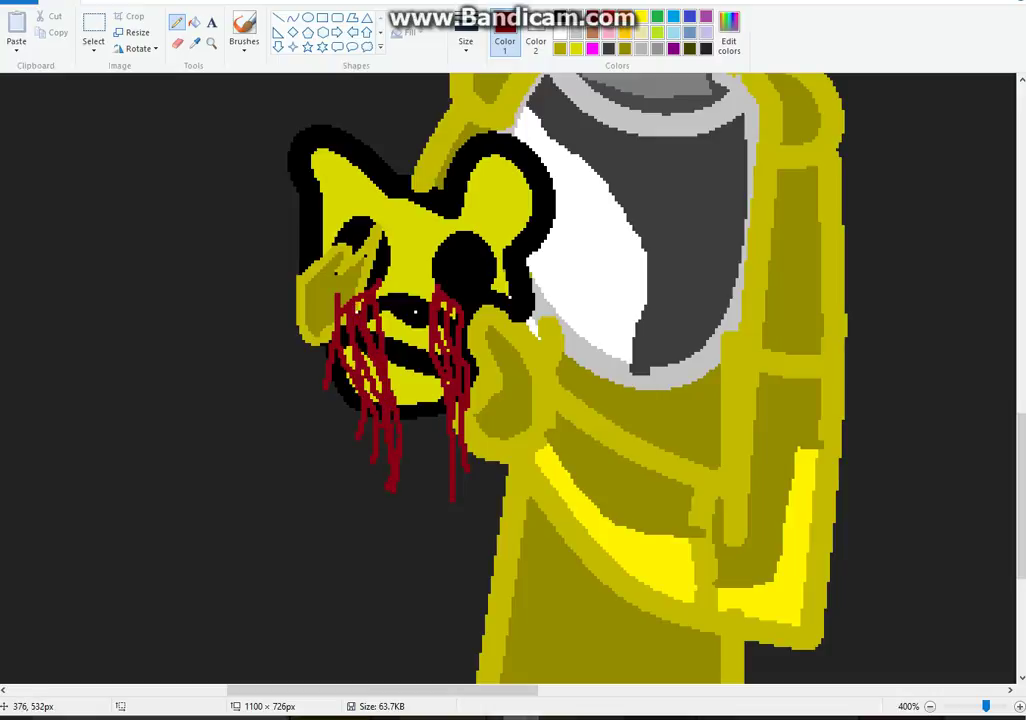
scroll(570, 550, "up", 4)
scroll(496, 537, "down", 4)
key("super+Down")
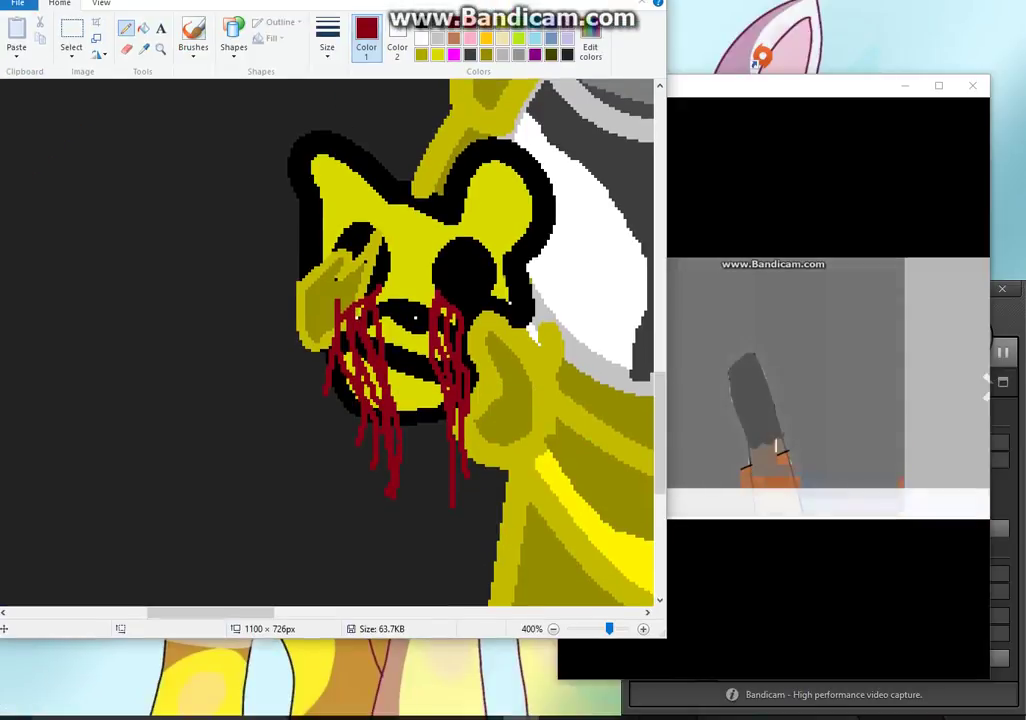
mouse_move(774, 600)
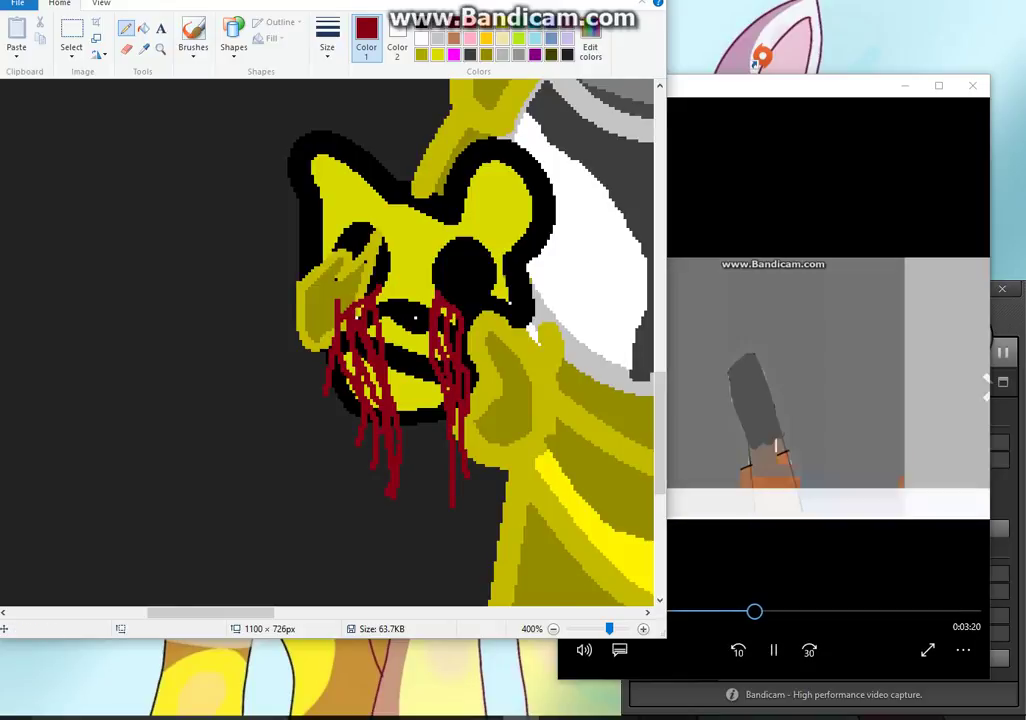
mouse_move(441, 1)
left_mouse_down()
mouse_move(511, 104)
mouse_move(500, 1)
left_mouse_up()
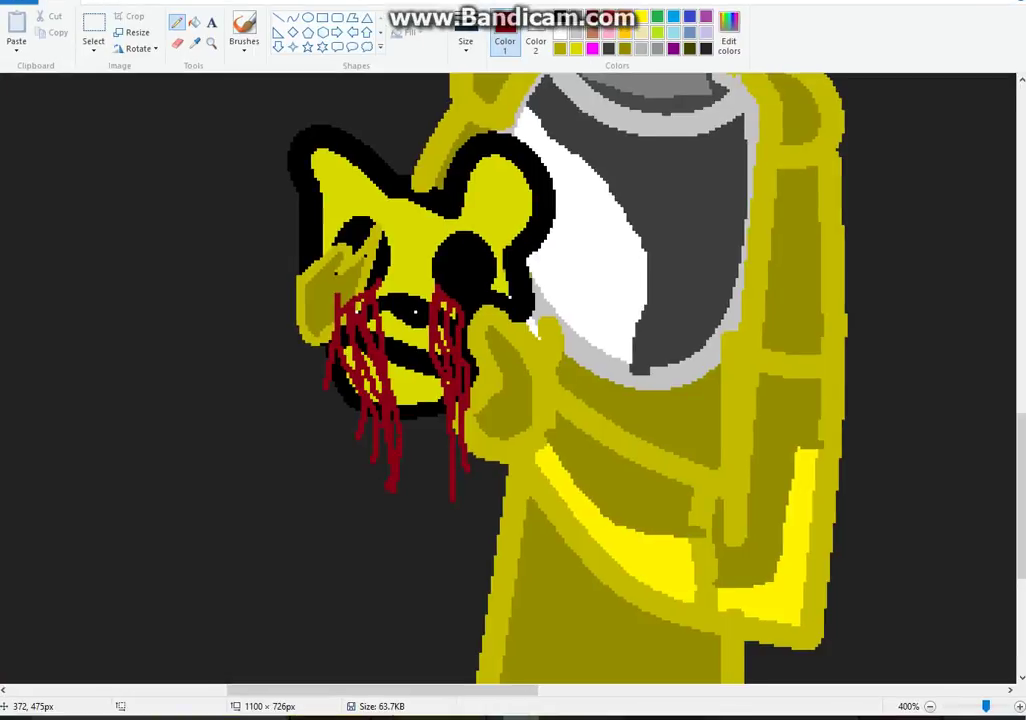
Fill the remaining lighter background areas beside the left character's body and between its arm and torso with the near-black gray
scroll(508, 380, "up", 3)
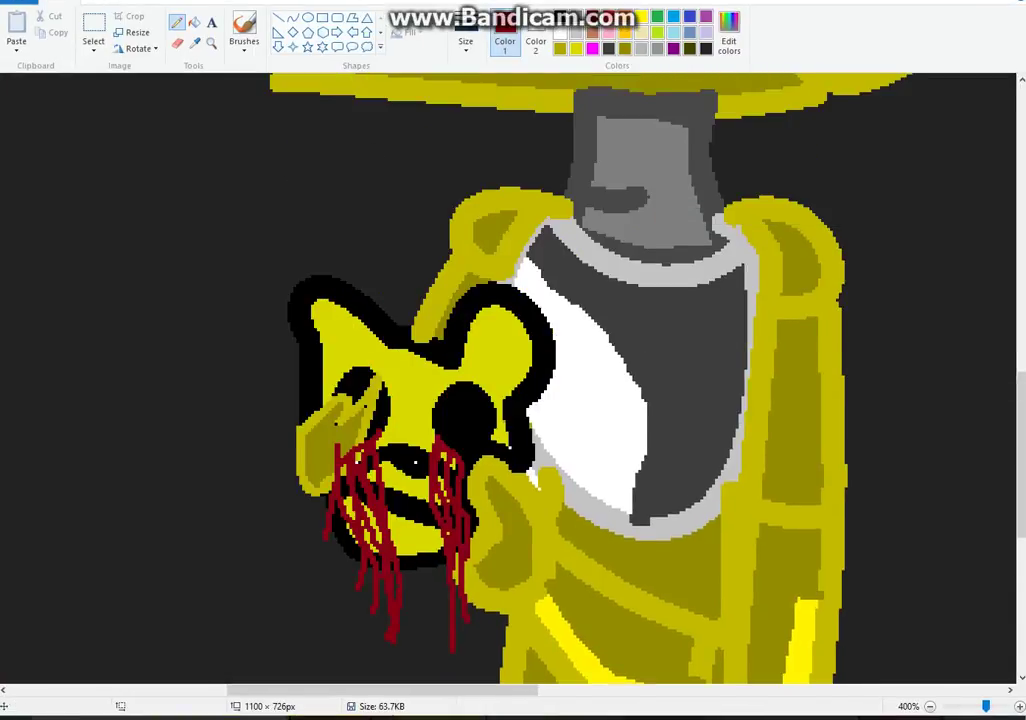
left_click(101, 3)
left_click(47, 40)
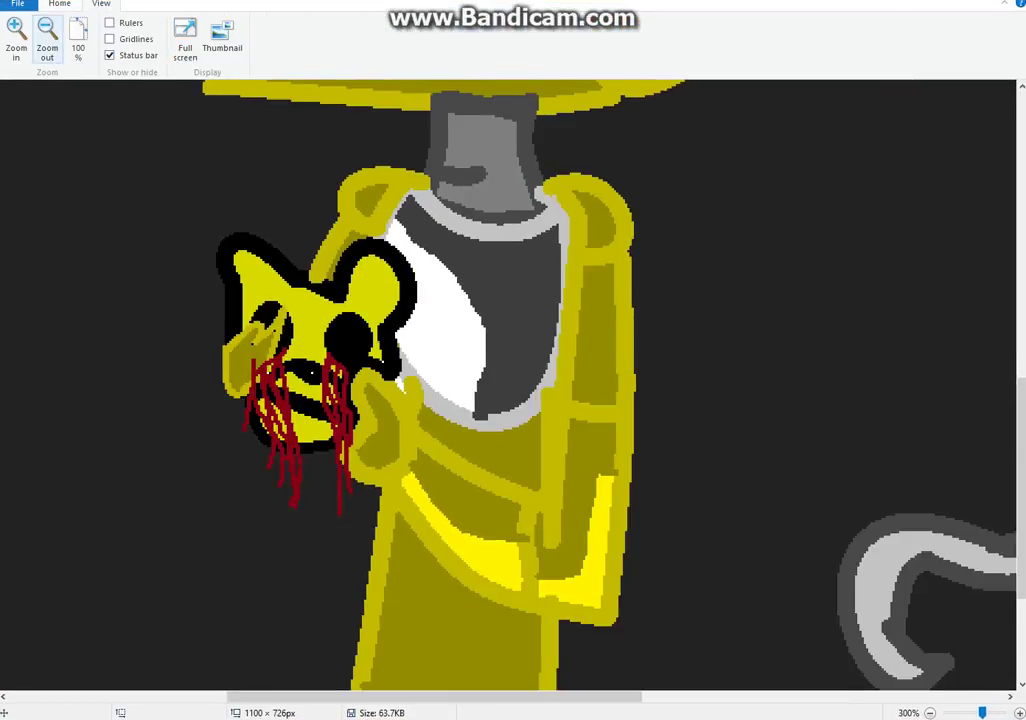
left_click(47, 40)
left_click(47, 40)
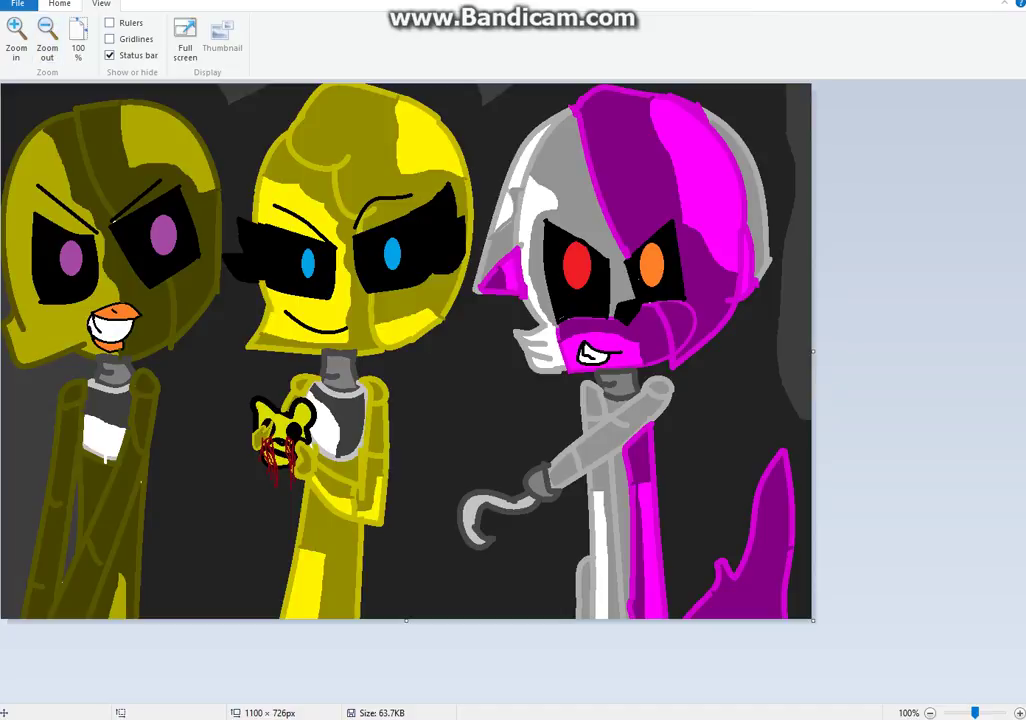
left_click(59, 3)
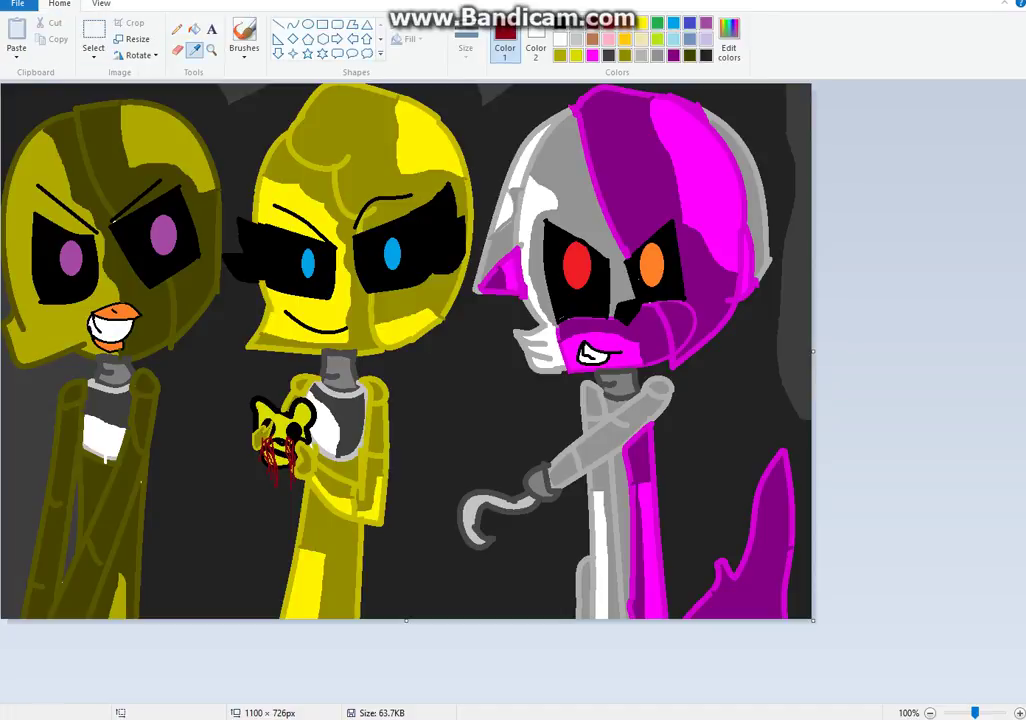
left_click(194, 28)
left_click(27, 480)
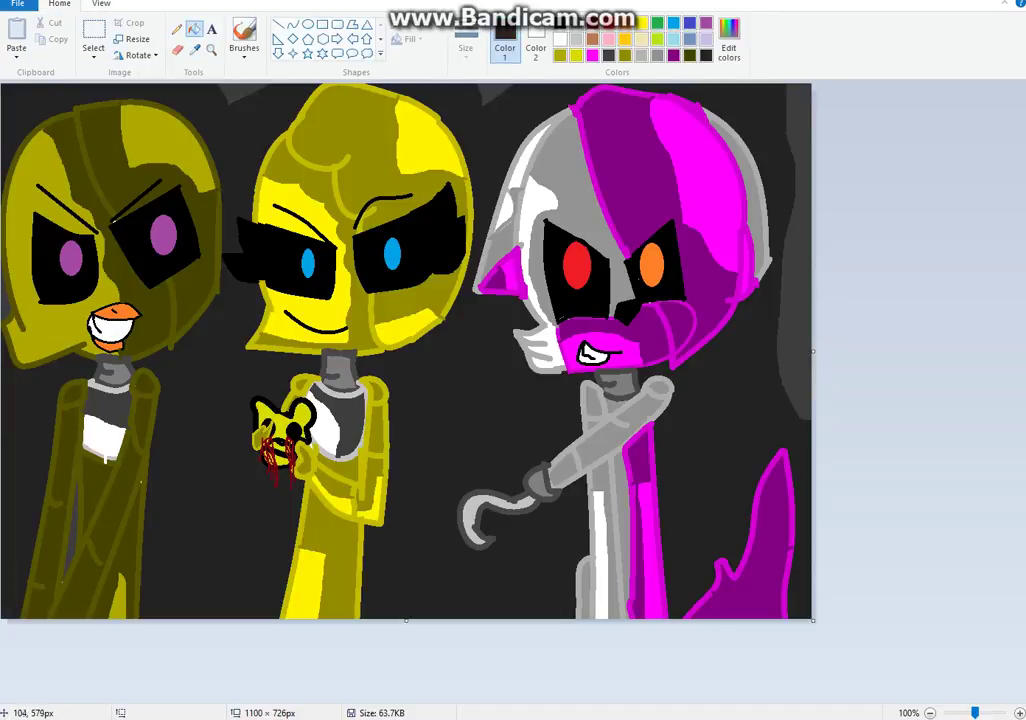
left_click(75, 512)
Try painting broad dark red strokes down the center seam of the right character's forehead toward the orange eye
left_click(244, 40)
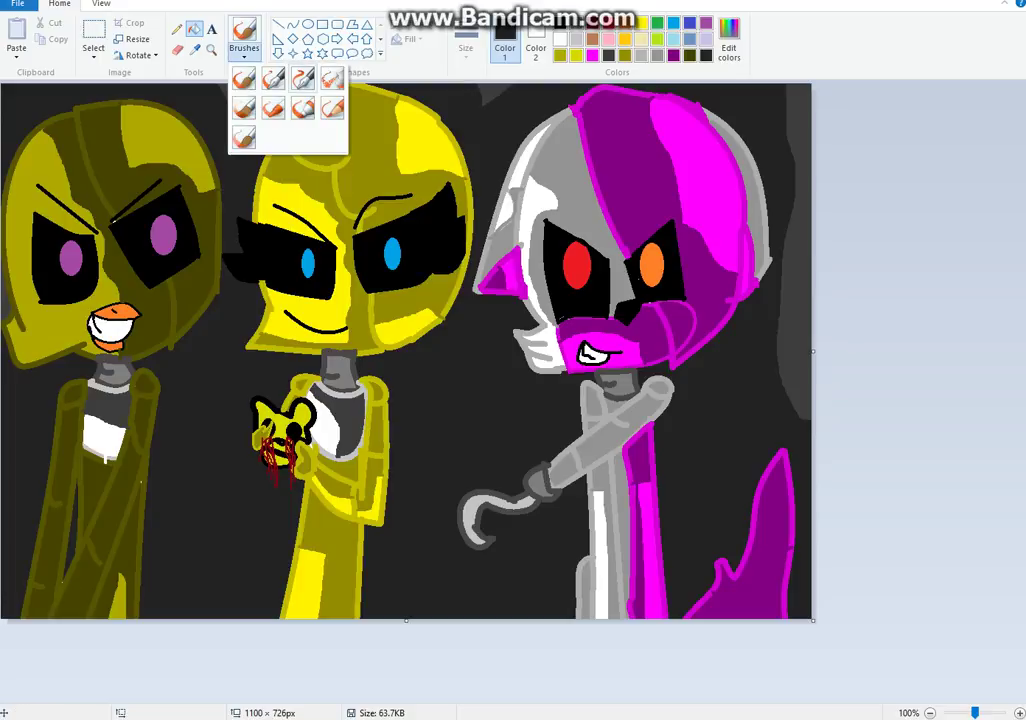
left_click(243, 73)
left_click(608, 23)
left_click(592, 23)
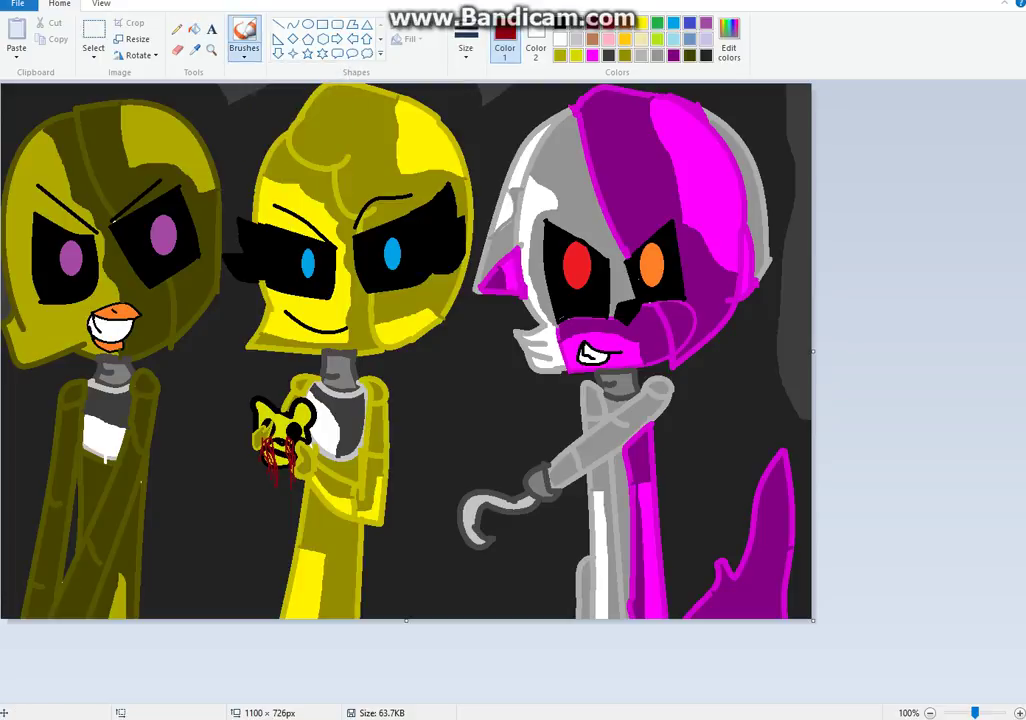
mouse_move(580, 111)
left_mouse_down()
mouse_move(628, 249)
mouse_move(664, 215)
mouse_move(682, 228)
left_mouse_up()
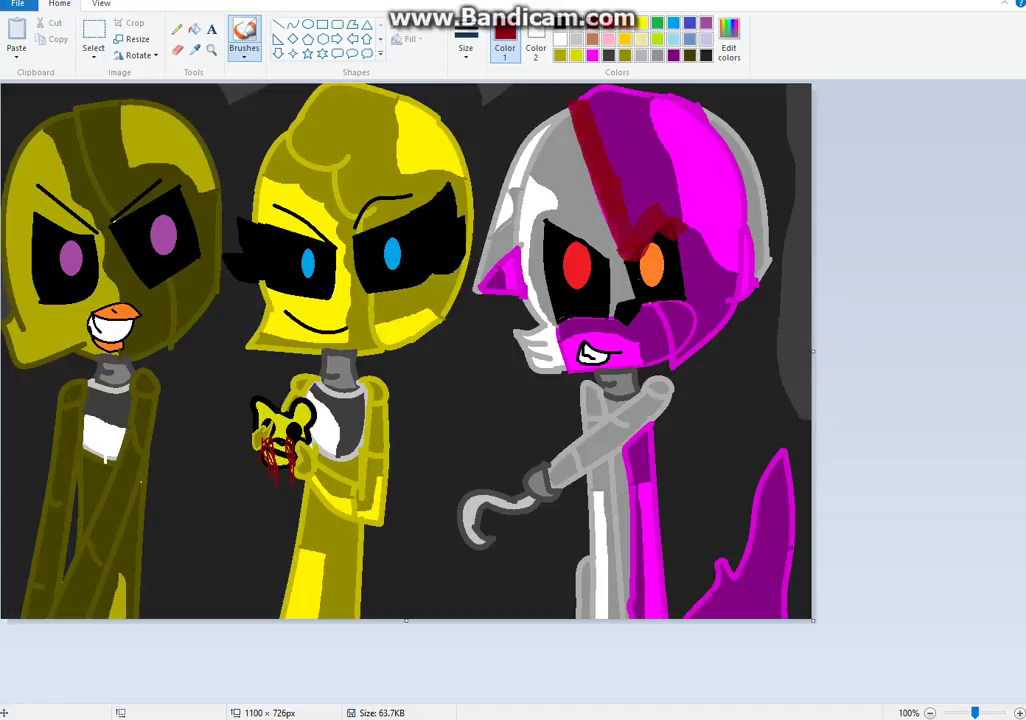
key("ctrl+z")
Undo the remaining forehead strokes and airbrush dark red blood in the thickest size over the right character's hook, arm, upper chest, neck and mouth
left_click(244, 50)
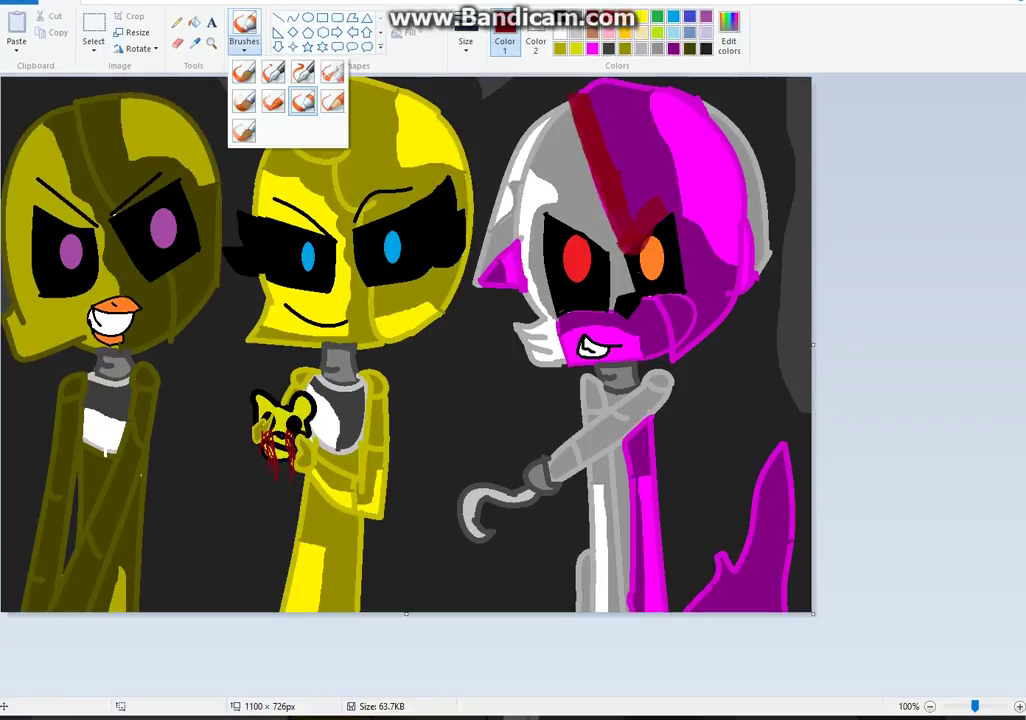
left_click(273, 72)
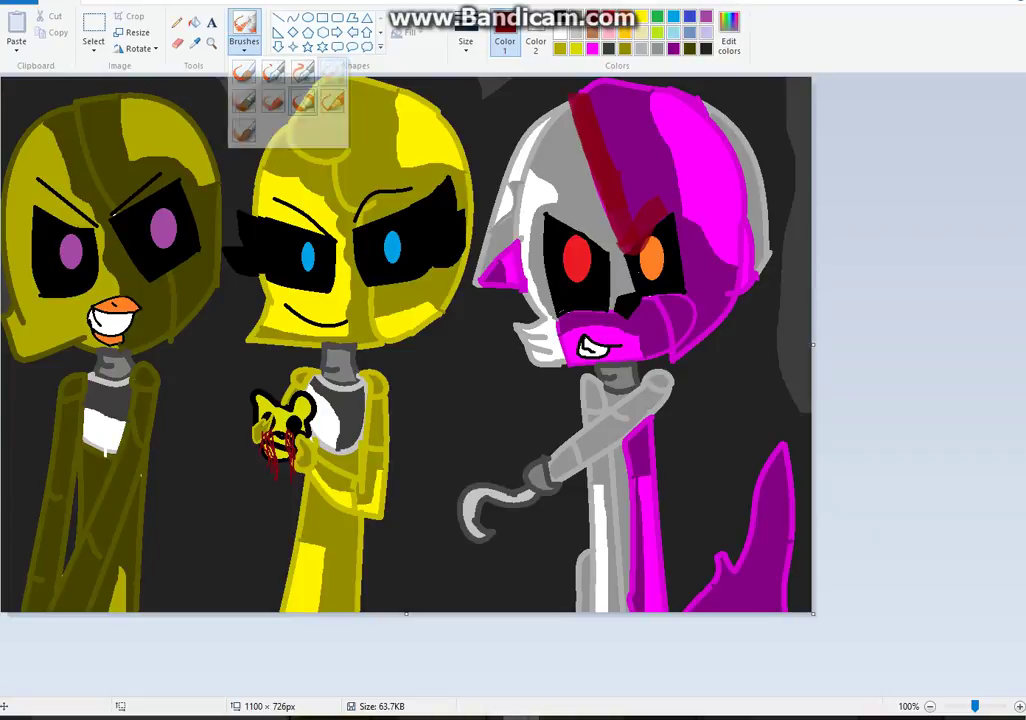
left_click(466, 45)
left_click(481, 212)
left_click(466, 45)
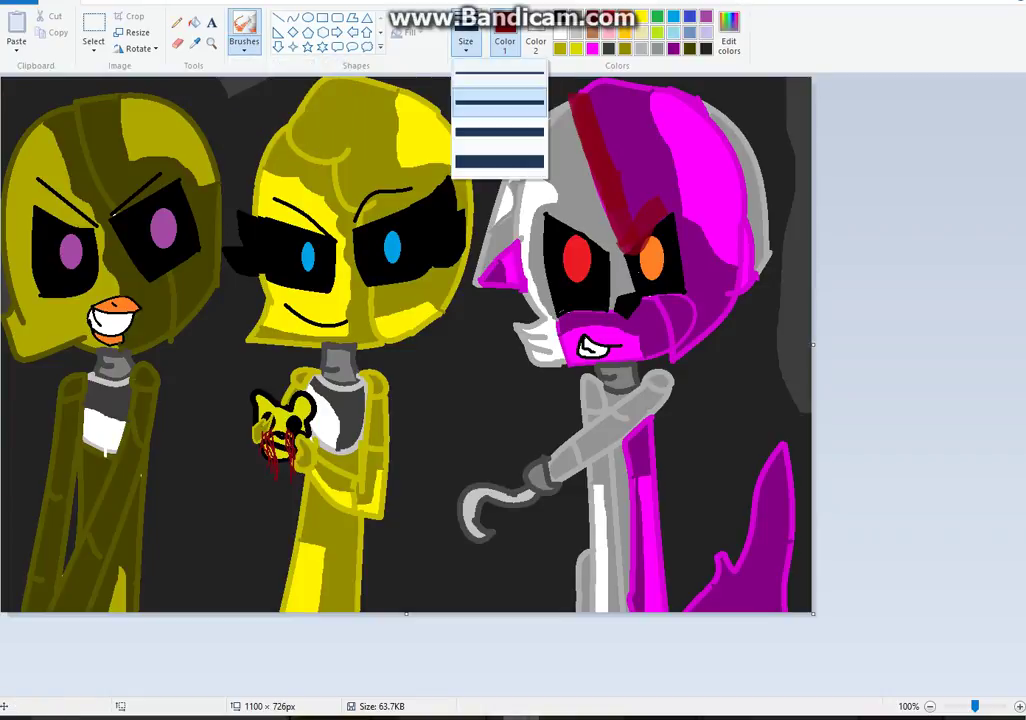
left_click(499, 162)
key("ctrl+z")
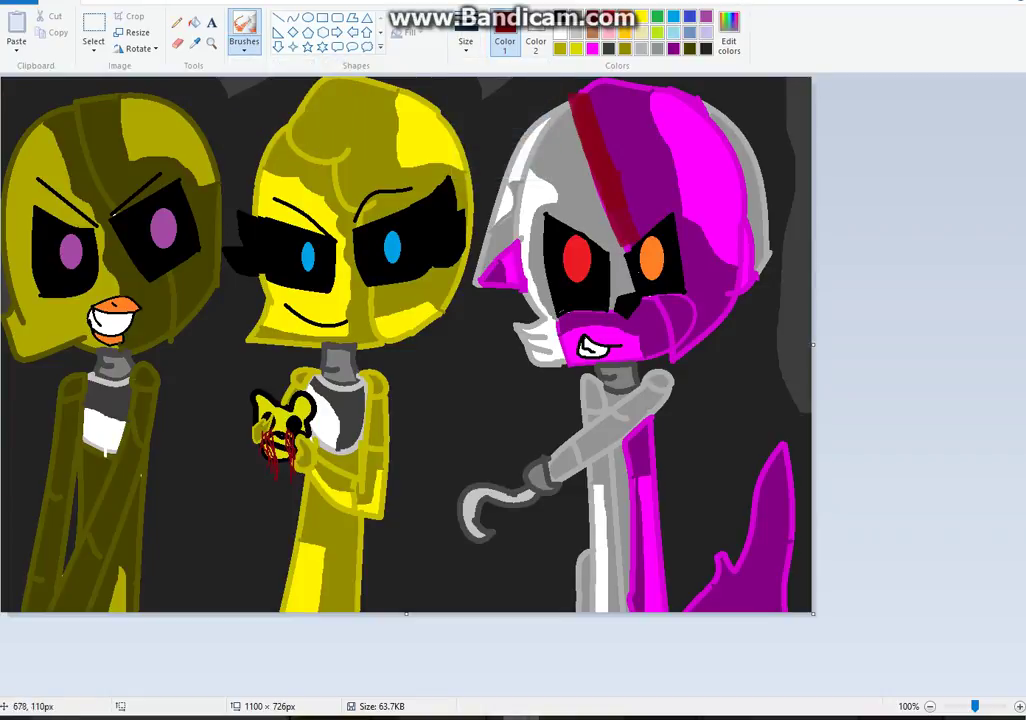
key("ctrl+z")
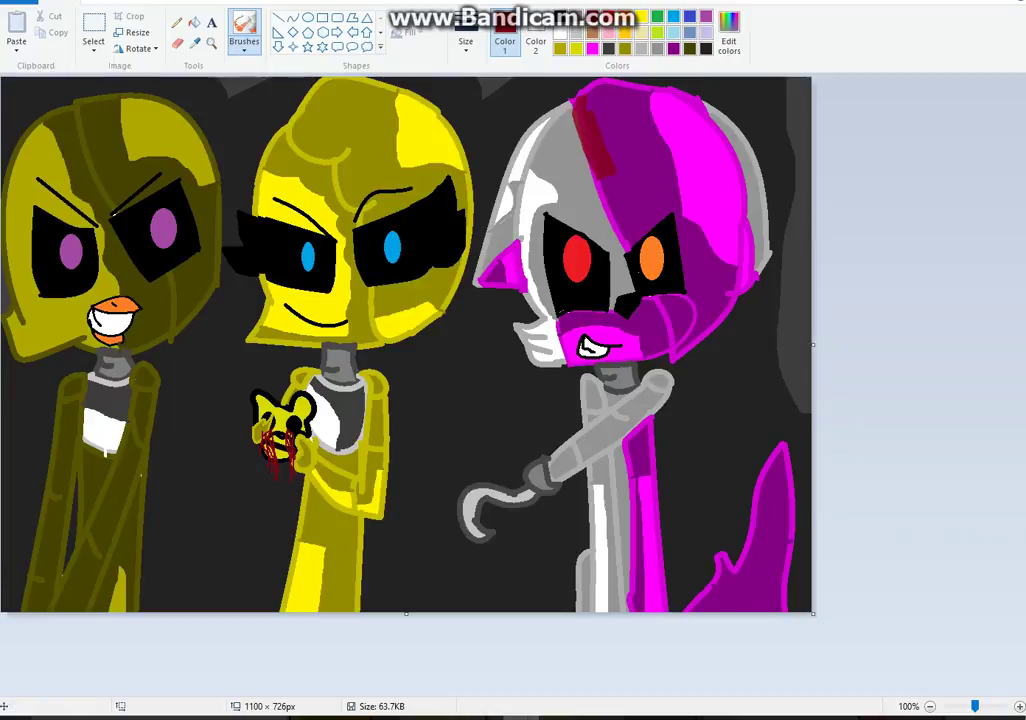
key("ctrl+z")
mouse_move(504, 494)
left_mouse_down()
mouse_move(522, 490)
mouse_move(486, 495)
mouse_move(476, 530)
mouse_move(520, 485)
mouse_move(574, 470)
mouse_move(600, 423)
left_mouse_up()
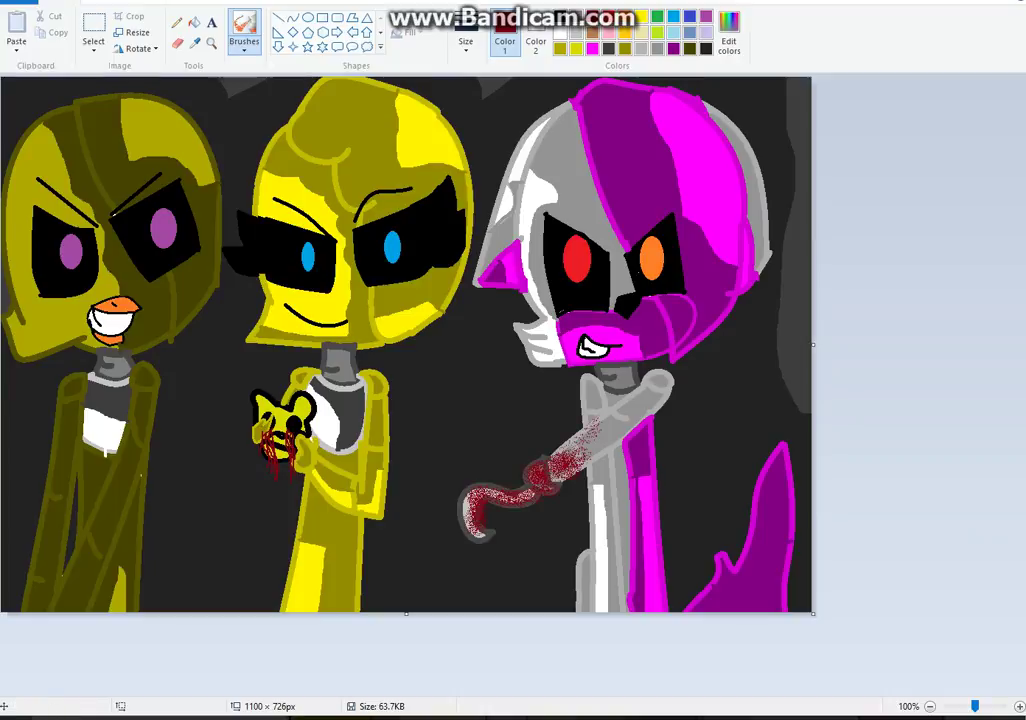
mouse_move(593, 438)
left_mouse_down()
mouse_move(601, 433)
mouse_move(589, 408)
mouse_move(620, 397)
mouse_move(608, 403)
mouse_move(622, 374)
mouse_move(585, 342)
mouse_move(597, 345)
left_mouse_up()
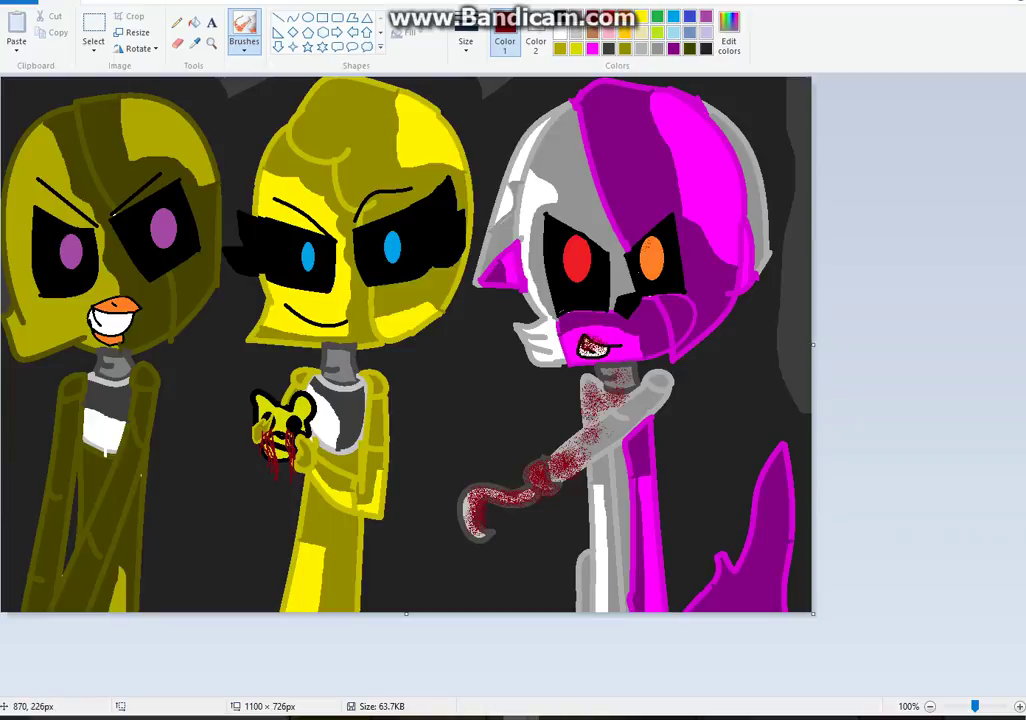
Try spraying dark red over the right character's orange eye and down its white torso stripe
left_click_drag(641, 243, 639, 274)
left_click_drag(560, 312, 566, 316)
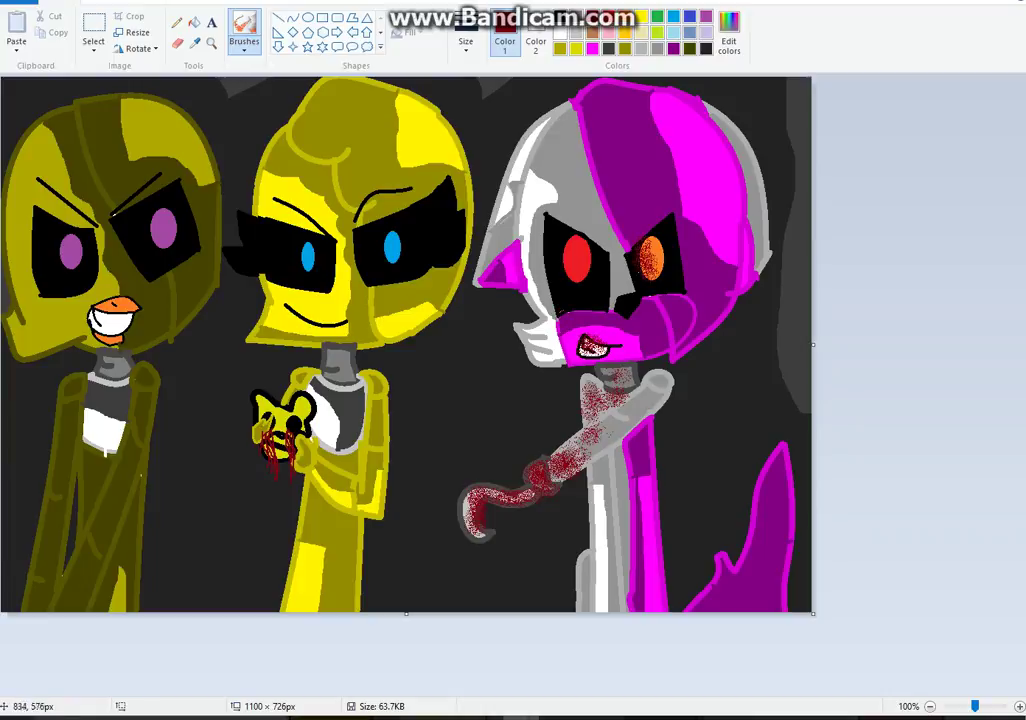
mouse_move(614, 498)
left_mouse_down()
mouse_move(600, 611)
mouse_move(594, 594)
left_mouse_up()
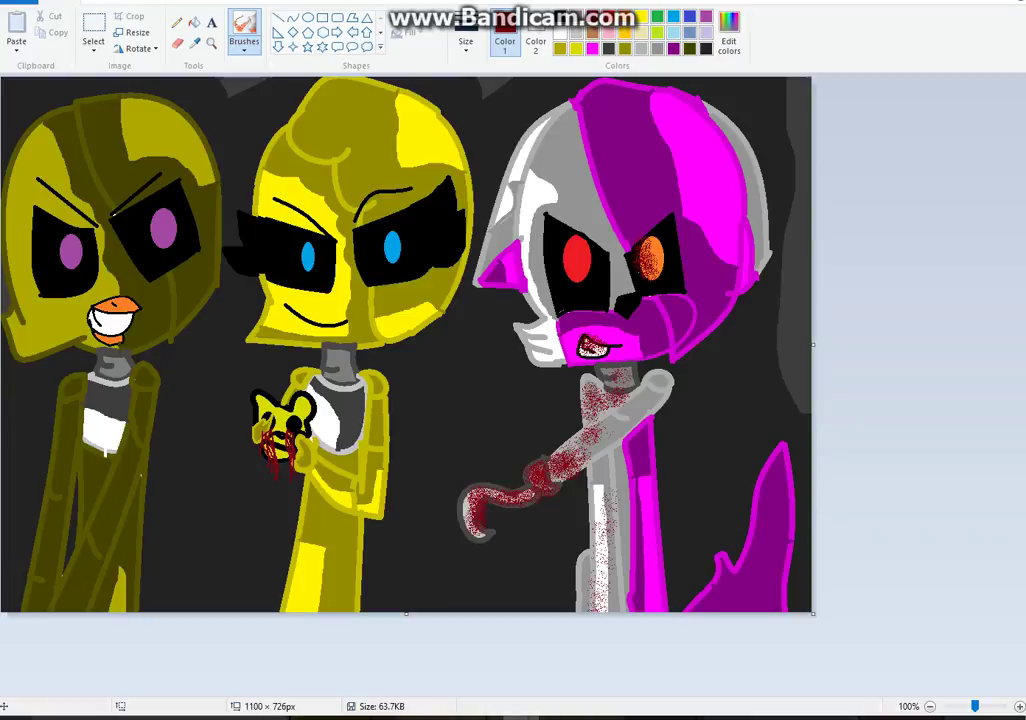
key("ctrl+z")
key("ctrl+z")
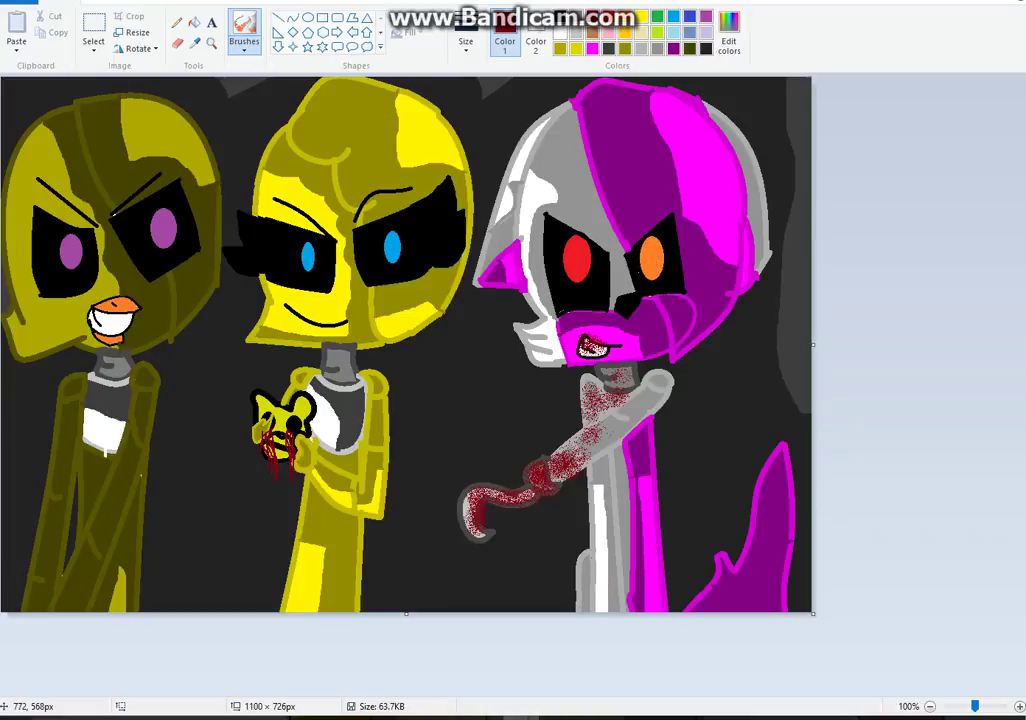
Airbrush dark red blood onto the right character's torso and neck, and onto the middle character's muzzle, torso, arm, chest and forehead
mouse_move(599, 466)
left_mouse_down()
mouse_move(601, 596)
mouse_move(595, 436)
left_mouse_up()
mouse_move(587, 349)
left_mouse_down()
mouse_move(600, 354)
mouse_move(591, 408)
left_mouse_up()
mouse_move(346, 296)
left_mouse_down()
mouse_move(347, 317)
mouse_move(333, 307)
mouse_move(292, 319)
mouse_move(330, 338)
left_mouse_up()
left_click_drag(362, 452, 341, 574)
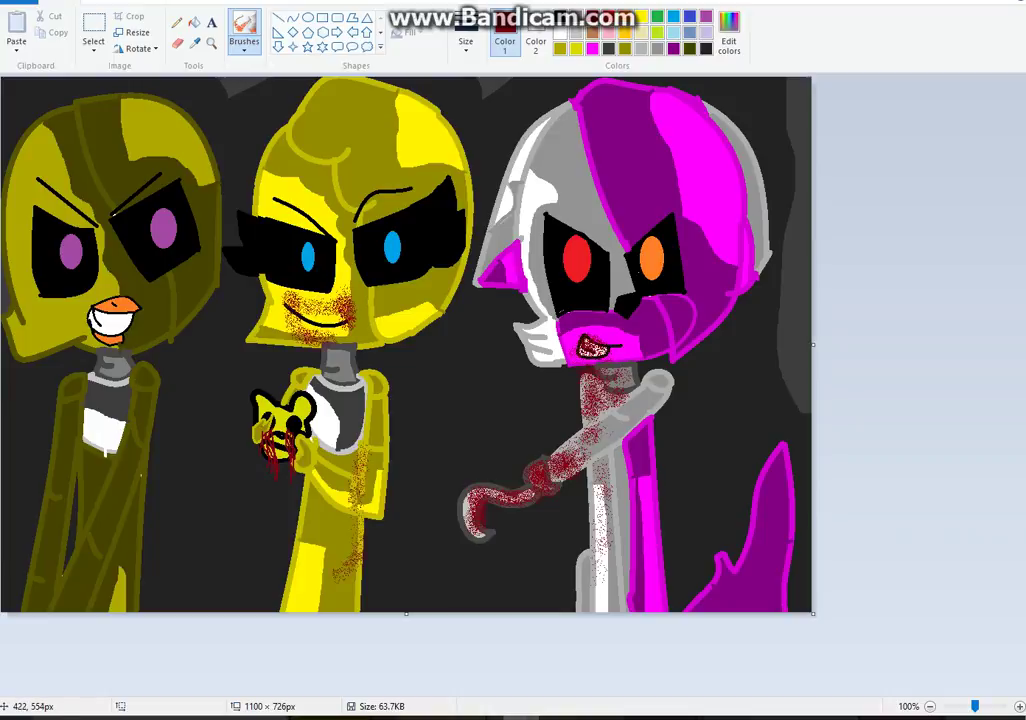
mouse_move(312, 485)
left_mouse_down()
mouse_move(333, 526)
mouse_move(322, 593)
mouse_move(385, 406)
mouse_move(353, 374)
mouse_move(321, 380)
mouse_move(340, 418)
left_mouse_up()
mouse_move(373, 104)
left_mouse_down()
mouse_move(331, 133)
mouse_move(378, 297)
left_mouse_up()
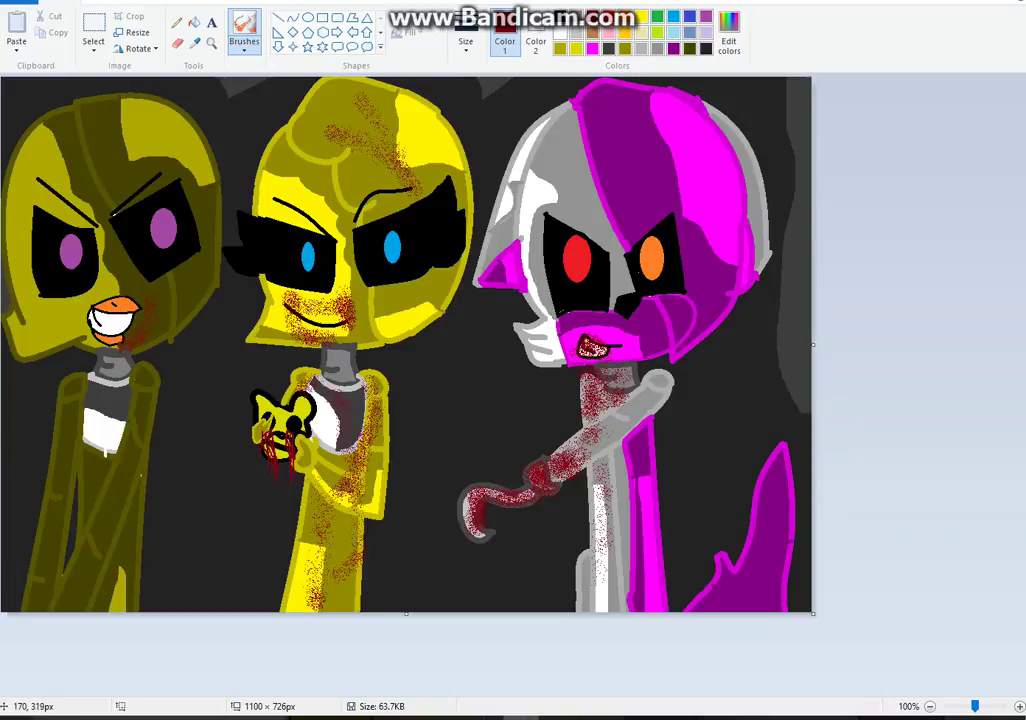
Airbrush dark red blood over the left character's beak, teeth, chest and body, and on the lower half of both purple irises
mouse_move(125, 312)
left_mouse_down()
mouse_move(93, 320)
mouse_move(105, 326)
mouse_move(100, 440)
left_mouse_up()
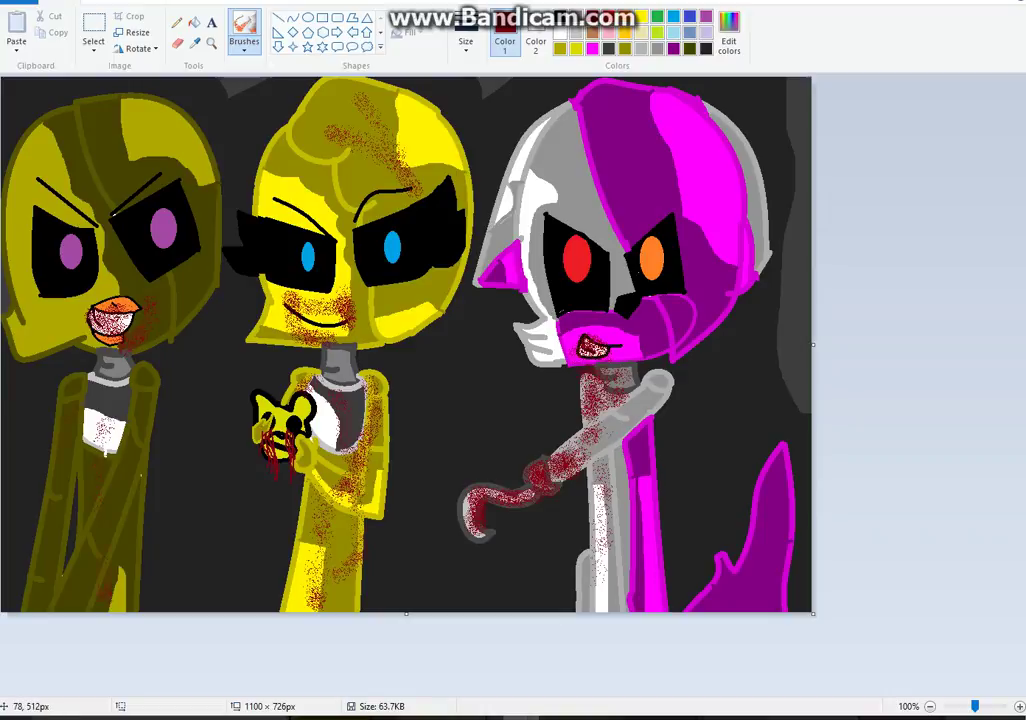
mouse_move(85, 560)
left_mouse_down()
mouse_move(70, 533)
mouse_move(118, 342)
left_mouse_up()
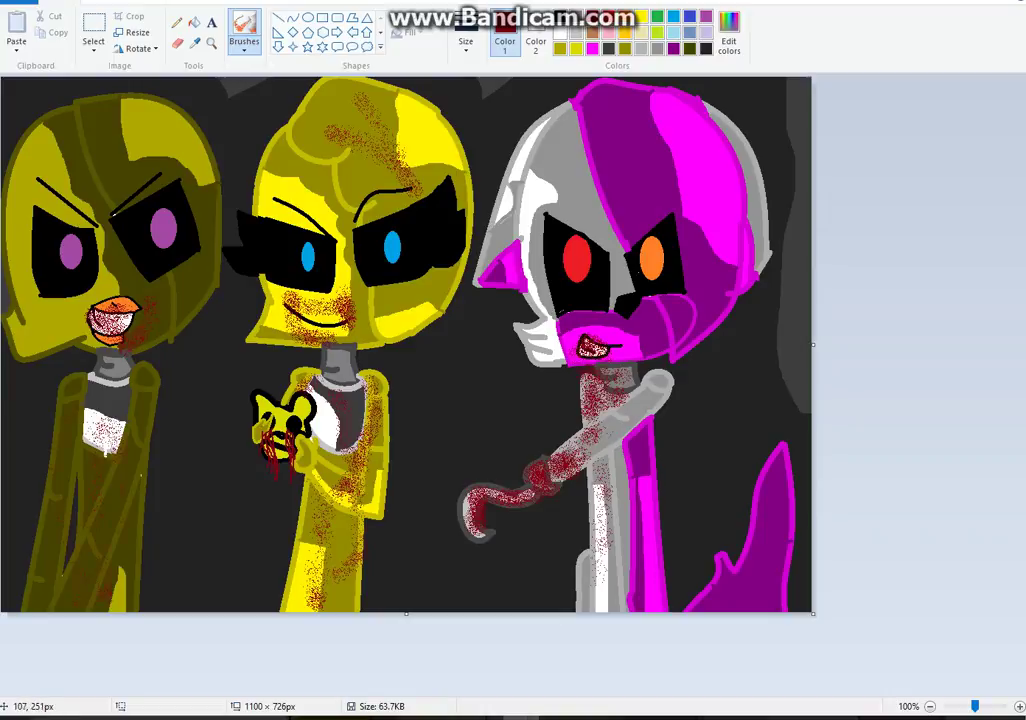
left_click_drag(75, 269, 68, 250)
left_click_drag(160, 236, 166, 244)
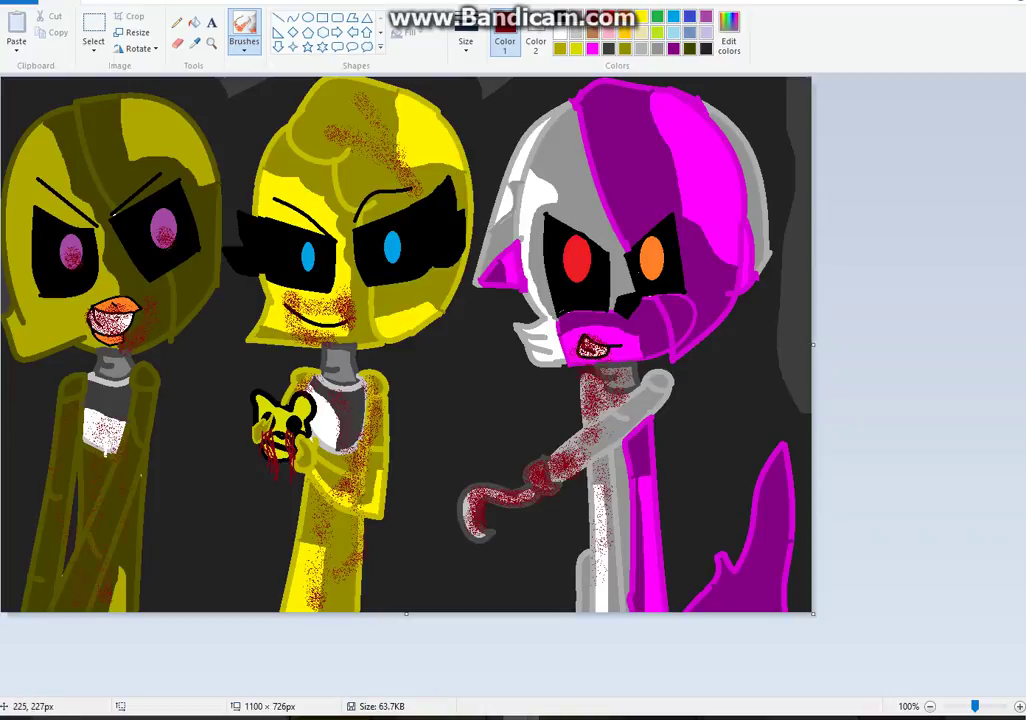
Spray dark red on the lower irises of the middle and right characters, and add more blood to the left character's body, forehead and eye area
left_click_drag(305, 265, 292, 248)
left_click_drag(388, 258, 391, 263)
left_click_drag(578, 282, 577, 283)
left_click_drag(659, 274, 655, 274)
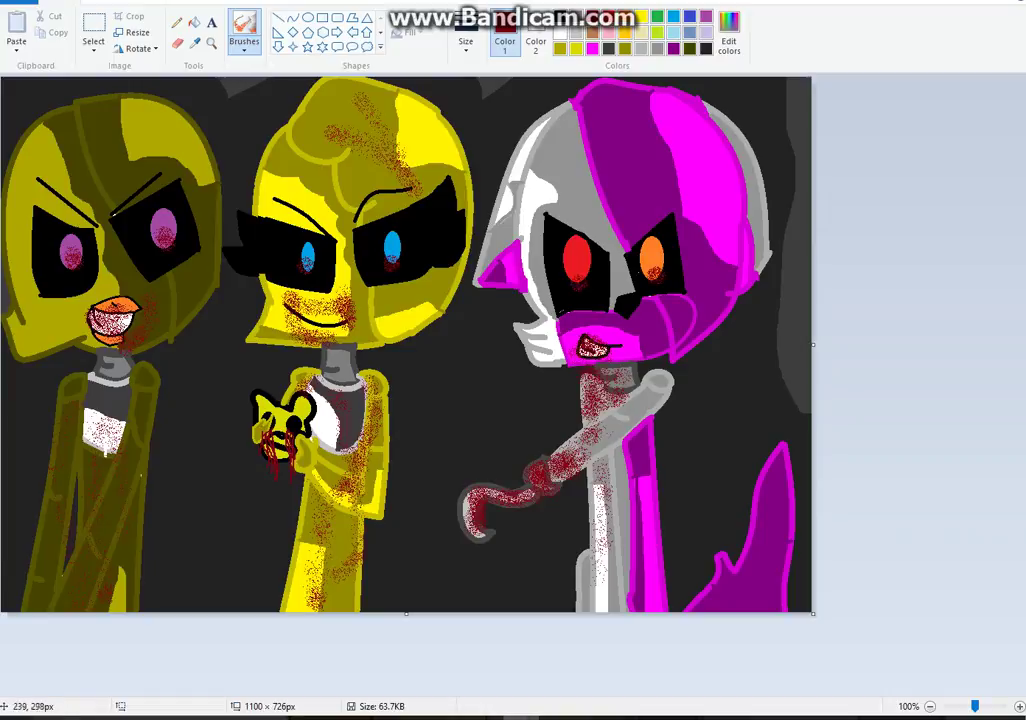
left_click_drag(113, 432, 113, 501)
left_click_drag(61, 181, 47, 213)
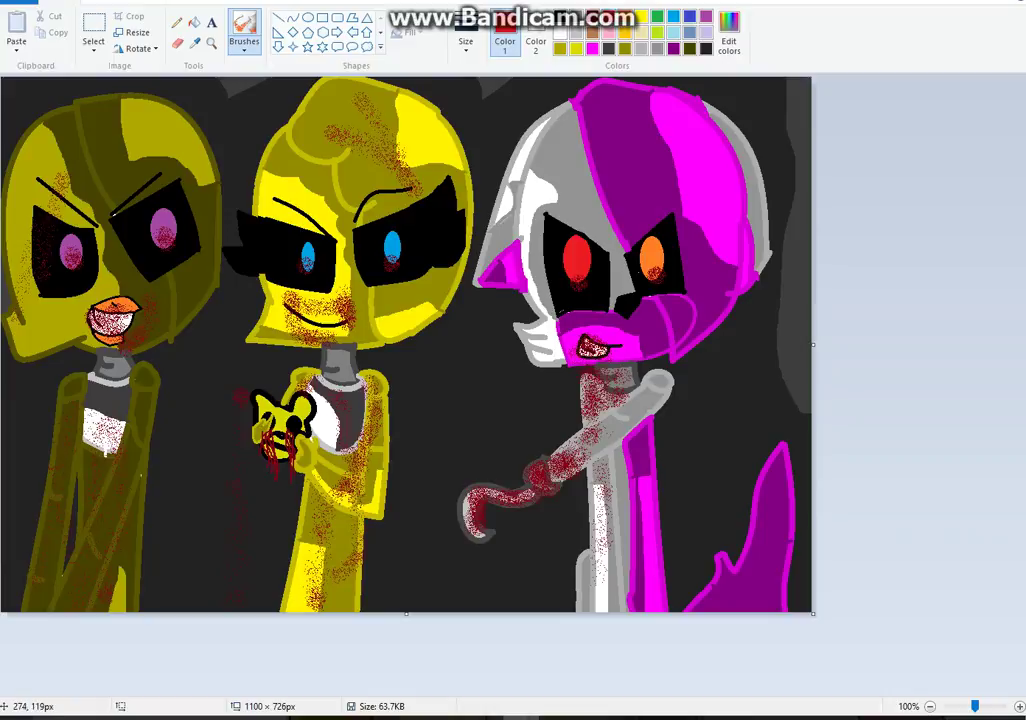
Try a bright red sprayed stroke on the upper part of the left character's head
mouse_move(152, 95)
left_mouse_down()
mouse_move(153, 158)
mouse_move(201, 166)
left_mouse_up()
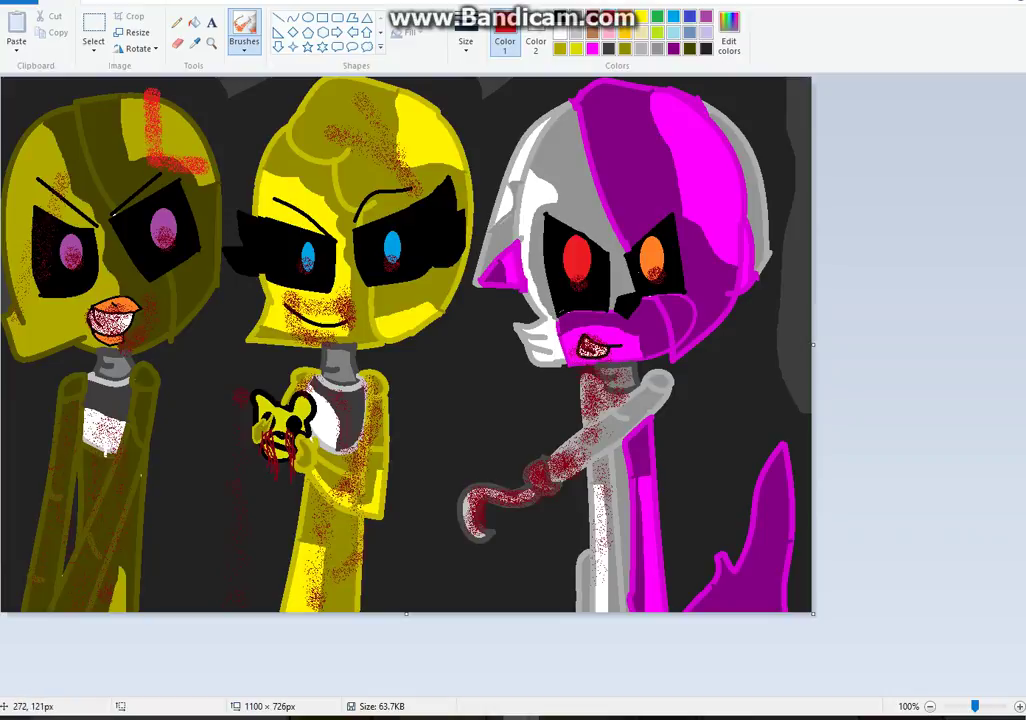
key("ctrl+z")
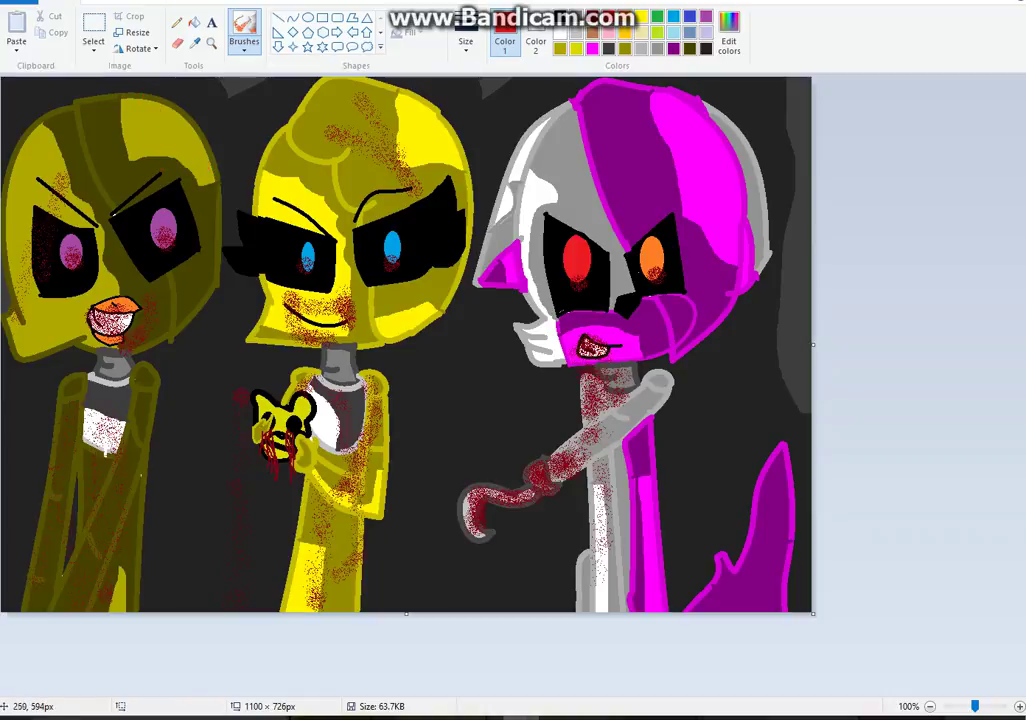
Airbrush the words "girls night" in bright red across the lower part of the drawing
mouse_move(205, 511)
left_mouse_down()
mouse_move(186, 551)
mouse_move(205, 557)
mouse_move(203, 524)
mouse_move(220, 575)
mouse_move(186, 601)
left_mouse_up()
mouse_move(242, 532)
left_mouse_down()
mouse_move(240, 502)
mouse_move(287, 551)
mouse_move(312, 491)
mouse_move(322, 537)
mouse_move(315, 484)
left_mouse_up()
left_click(243, 507)
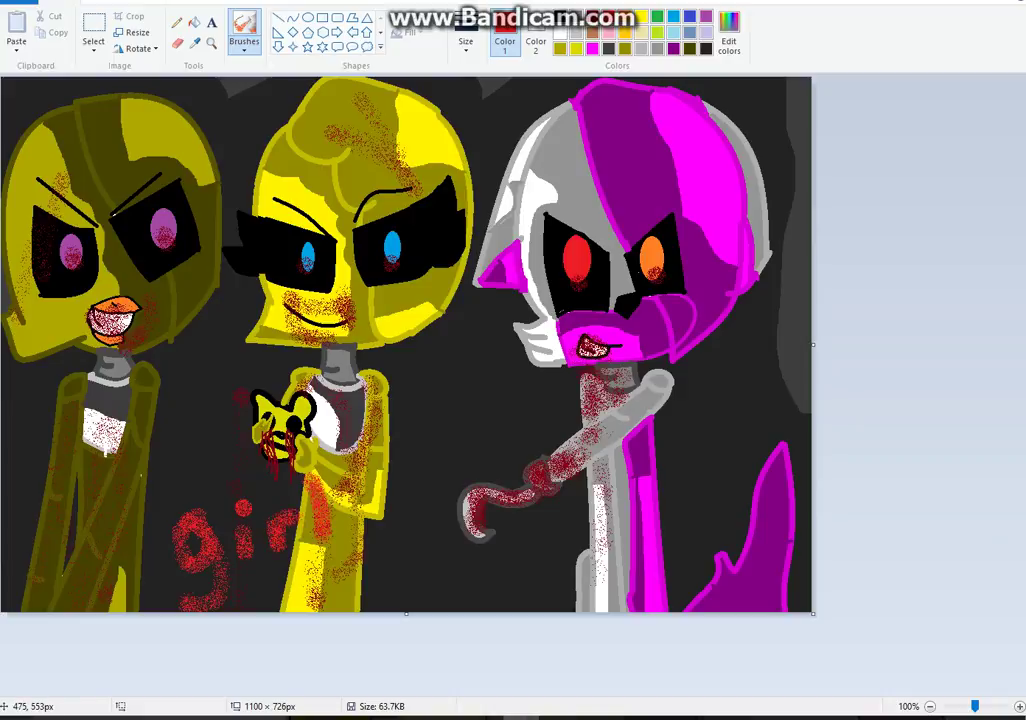
mouse_move(381, 486)
left_mouse_down()
mouse_move(357, 485)
mouse_move(371, 547)
mouse_move(386, 531)
mouse_move(364, 505)
mouse_move(369, 488)
mouse_move(382, 487)
left_mouse_up()
mouse_move(431, 575)
left_mouse_down()
mouse_move(459, 561)
mouse_move(469, 586)
mouse_move(488, 562)
mouse_move(492, 601)
mouse_move(527, 562)
mouse_move(533, 599)
mouse_move(532, 567)
left_mouse_up()
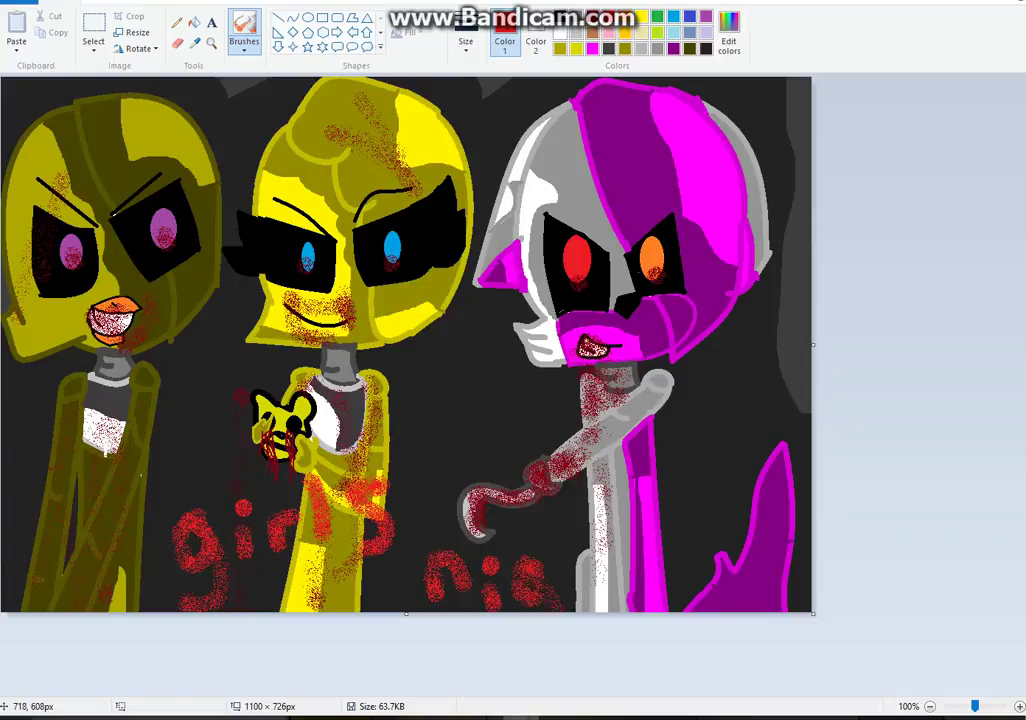
mouse_move(538, 523)
left_mouse_down()
mouse_move(567, 564)
mouse_move(563, 540)
mouse_move(592, 555)
left_mouse_up()
mouse_move(596, 500)
left_mouse_down()
mouse_move(622, 536)
mouse_move(629, 500)
left_mouse_up()
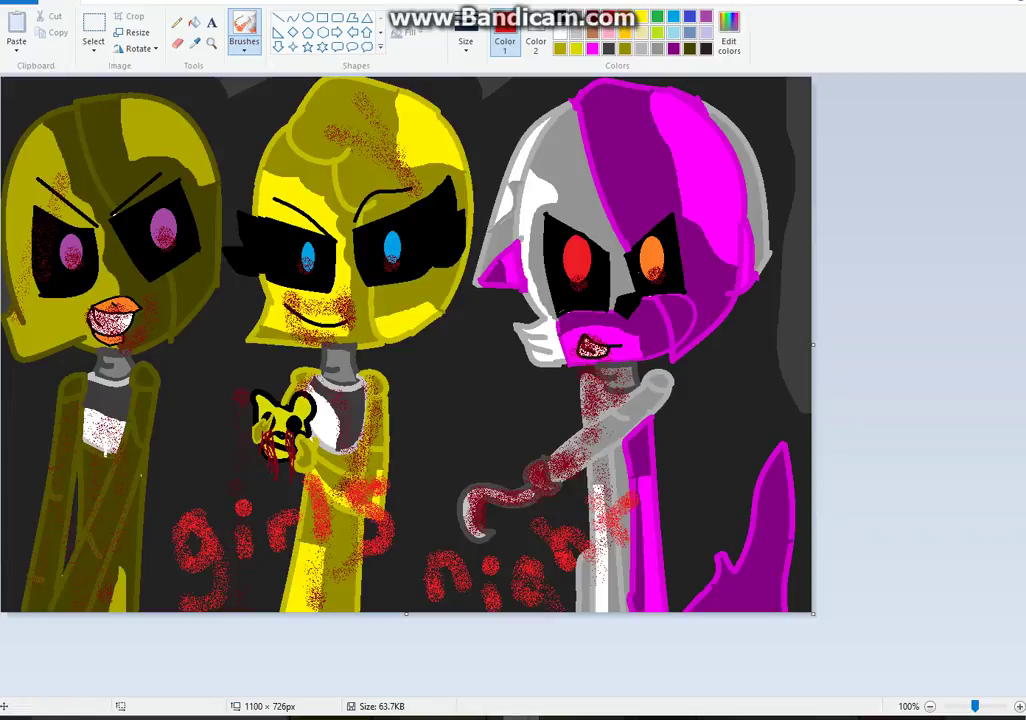
Airbrush black smudges running down from beneath both eyes of the right, middle and left characters
mouse_move(644, 299)
left_mouse_down()
mouse_move(673, 298)
mouse_move(690, 384)
left_mouse_up()
mouse_move(657, 262)
left_mouse_down()
mouse_move(654, 313)
mouse_move(654, 302)
mouse_move(669, 338)
mouse_move(628, 403)
left_mouse_up()
mouse_move(563, 315)
left_mouse_down()
mouse_move(567, 362)
mouse_move(608, 393)
left_mouse_up()
left_click_drag(601, 345, 596, 363)
mouse_move(378, 285)
left_mouse_down()
mouse_move(419, 353)
mouse_move(424, 386)
mouse_move(410, 379)
left_mouse_up()
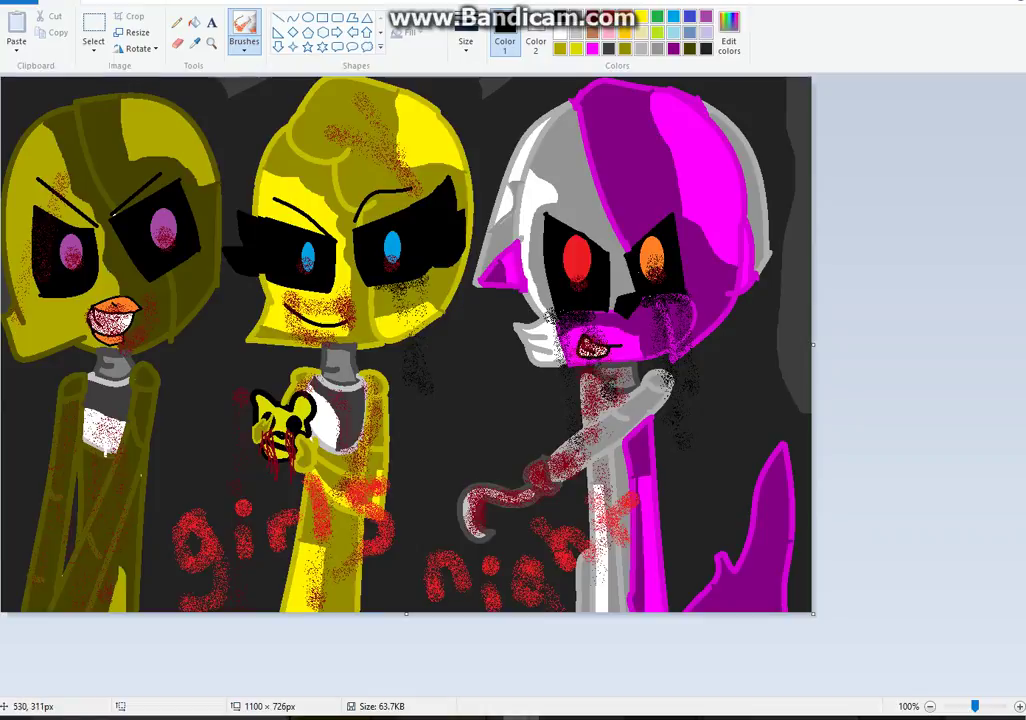
mouse_move(267, 283)
left_mouse_down()
mouse_move(260, 278)
mouse_move(296, 285)
mouse_move(295, 382)
mouse_move(277, 273)
left_mouse_up()
mouse_move(137, 267)
left_mouse_down()
mouse_move(148, 212)
mouse_move(130, 225)
mouse_move(146, 278)
left_mouse_up()
mouse_move(46, 280)
left_mouse_down()
mouse_move(67, 305)
mouse_move(78, 393)
left_mouse_up()
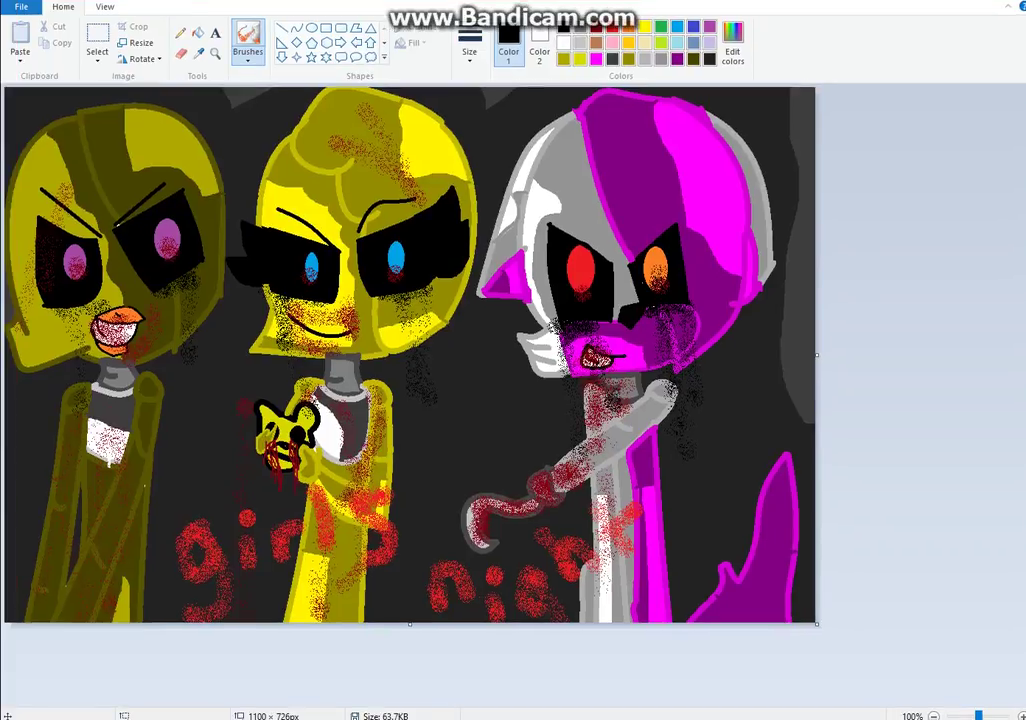
Display the drawing in full screen
left_click(105, 7)
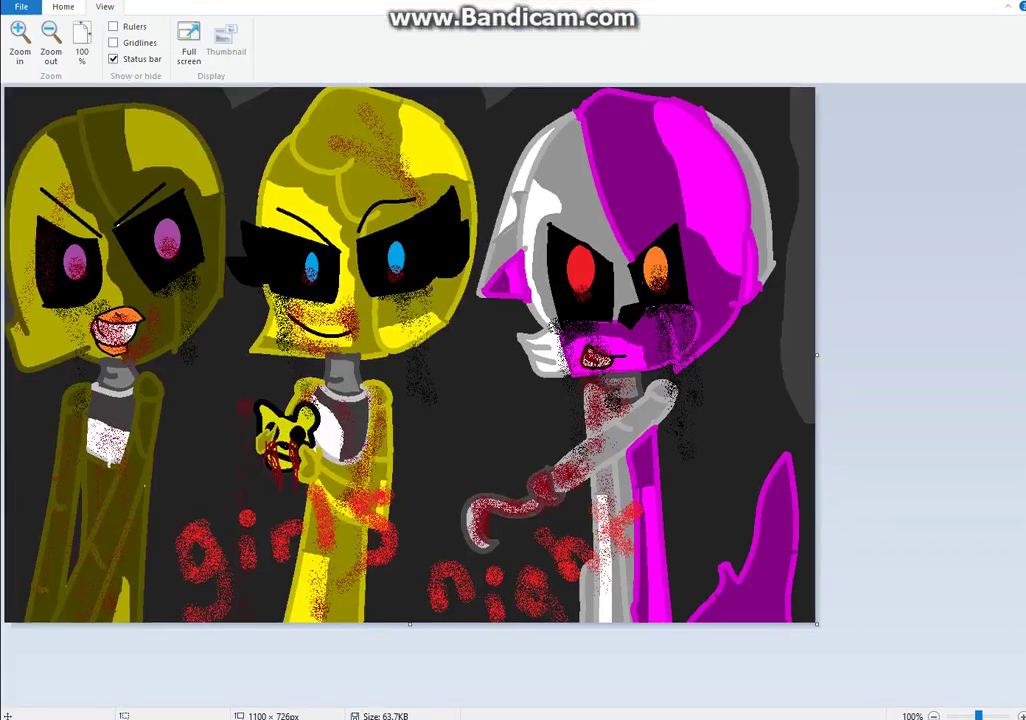
left_click(189, 41)
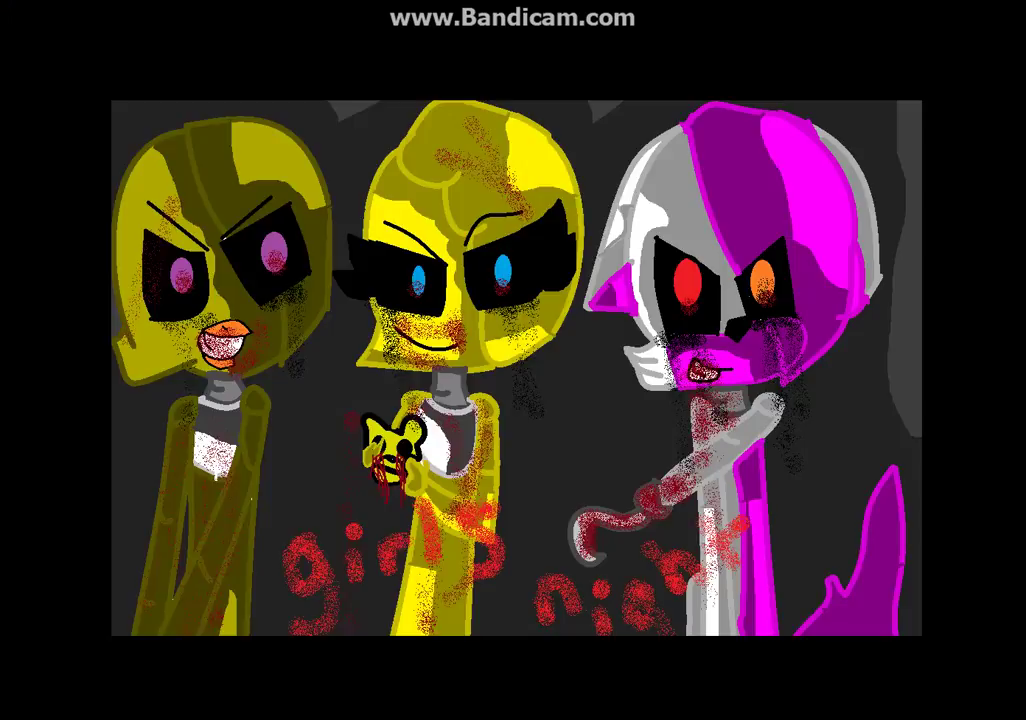